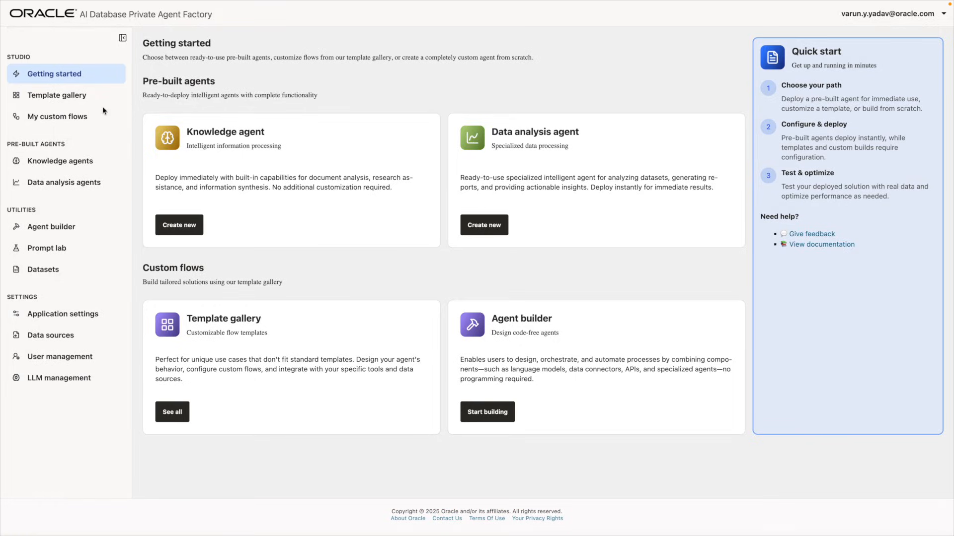
Import the PDF to blog converter template as a flow, then visit Data sources and LLM management
left_click(80, 100)
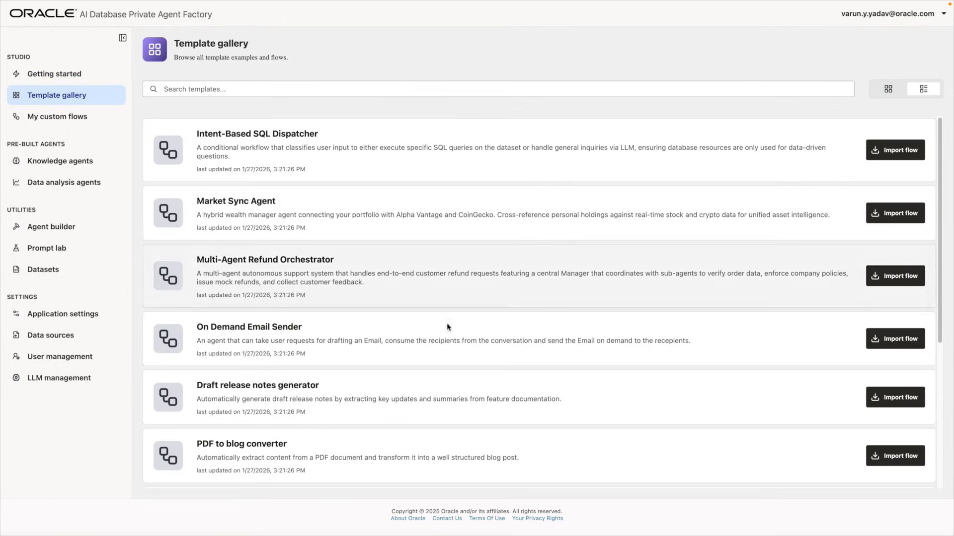
scroll(396, 423, "down", 2)
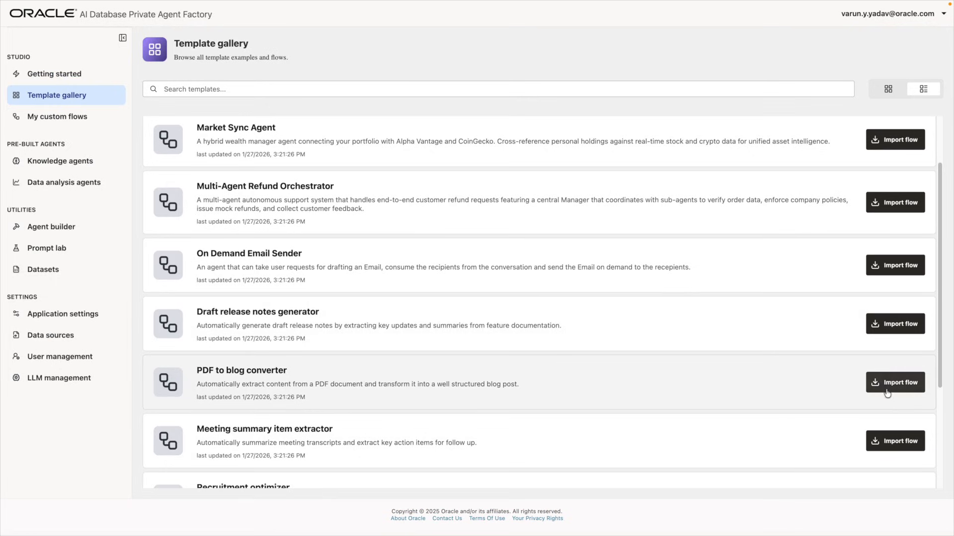
left_click(887, 388)
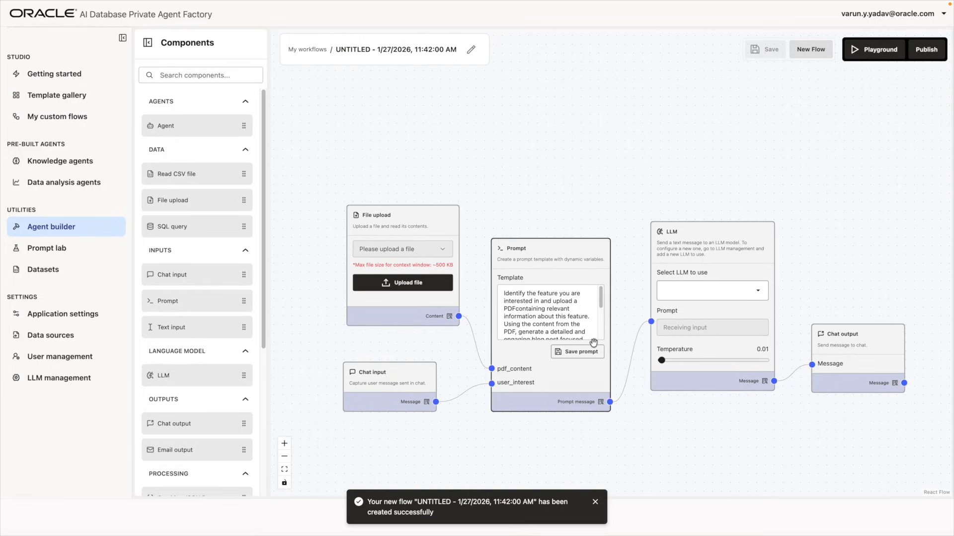
left_click_drag(565, 206, 597, 203)
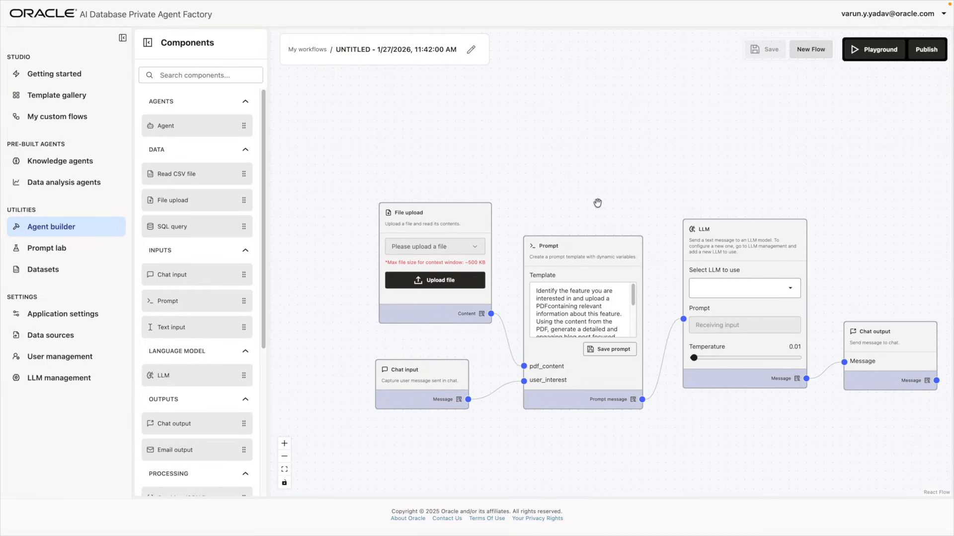
left_click(109, 334)
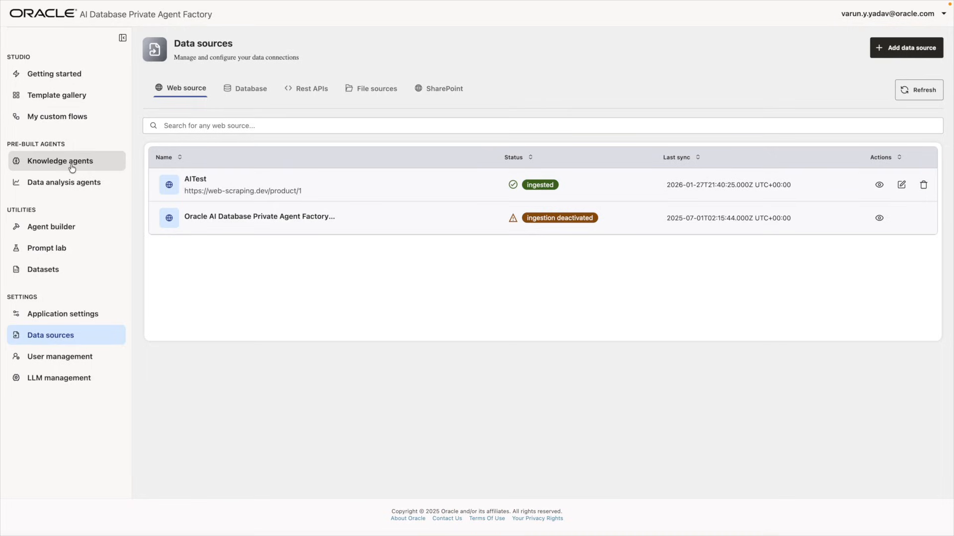
left_click(68, 378)
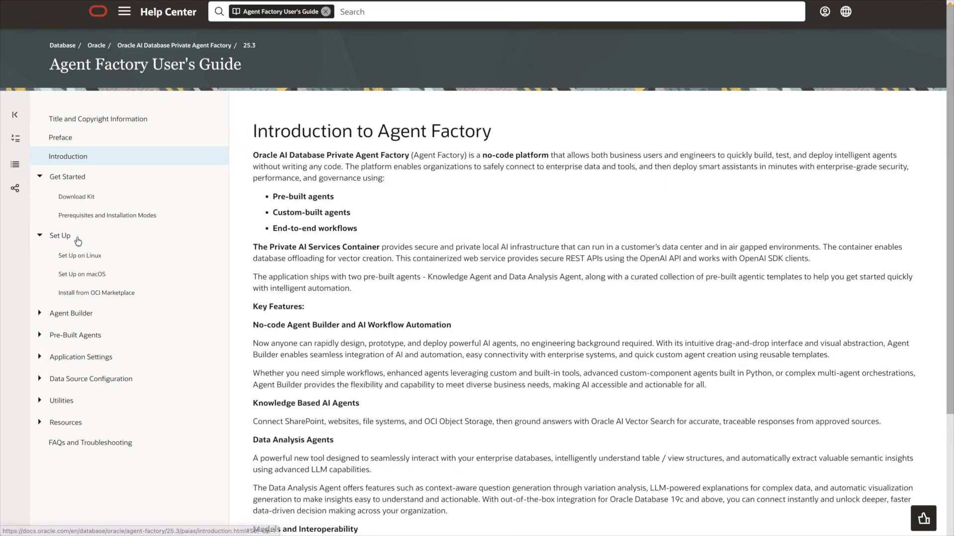
Go to the Install from OCI Marketplace page and follow the Agent Factory listing link
left_click(123, 297)
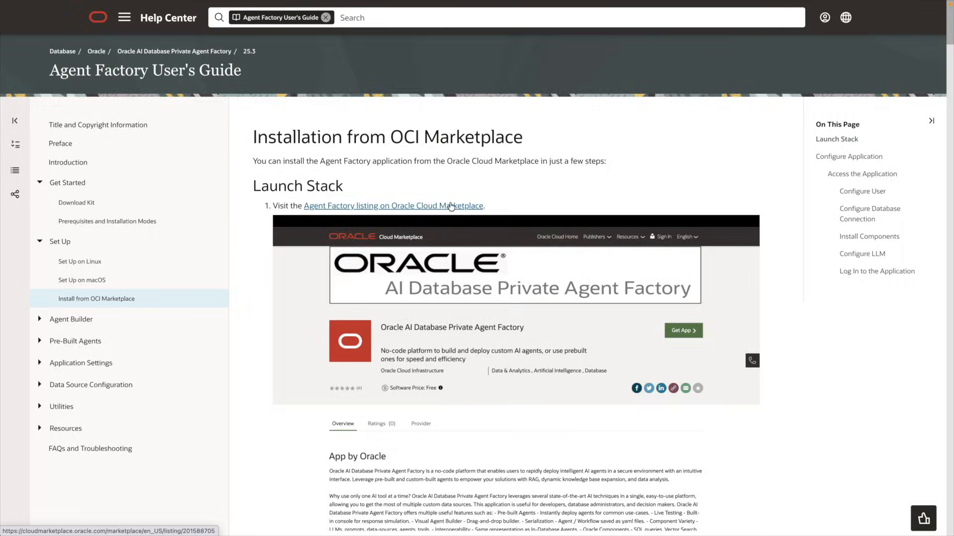
left_click(451, 205)
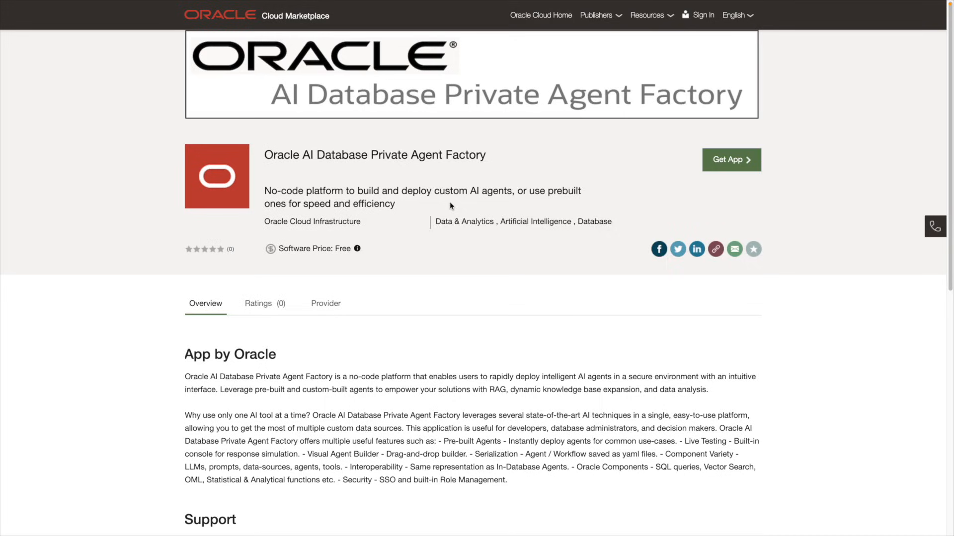
Get the Agent Factory app and sign in to the Commercial Market
left_click(728, 159)
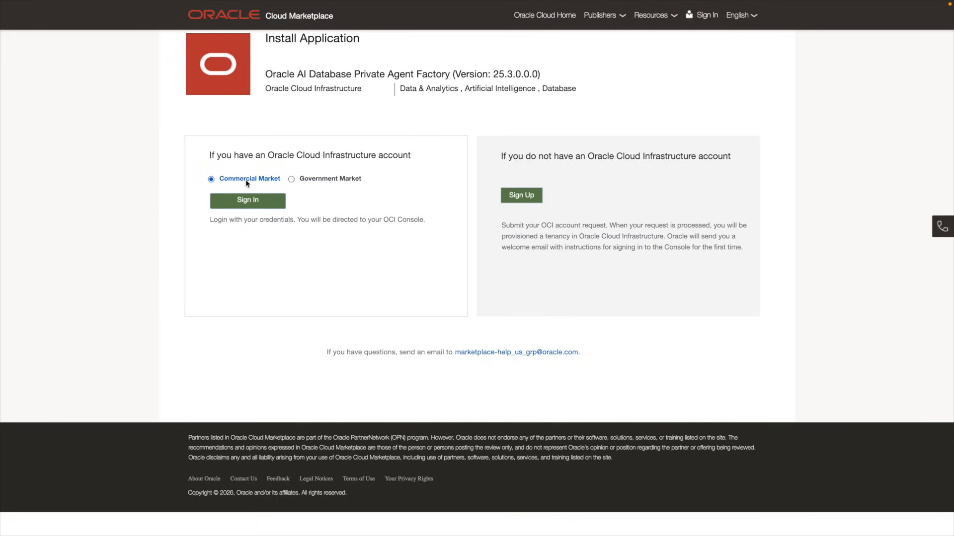
left_click(266, 198)
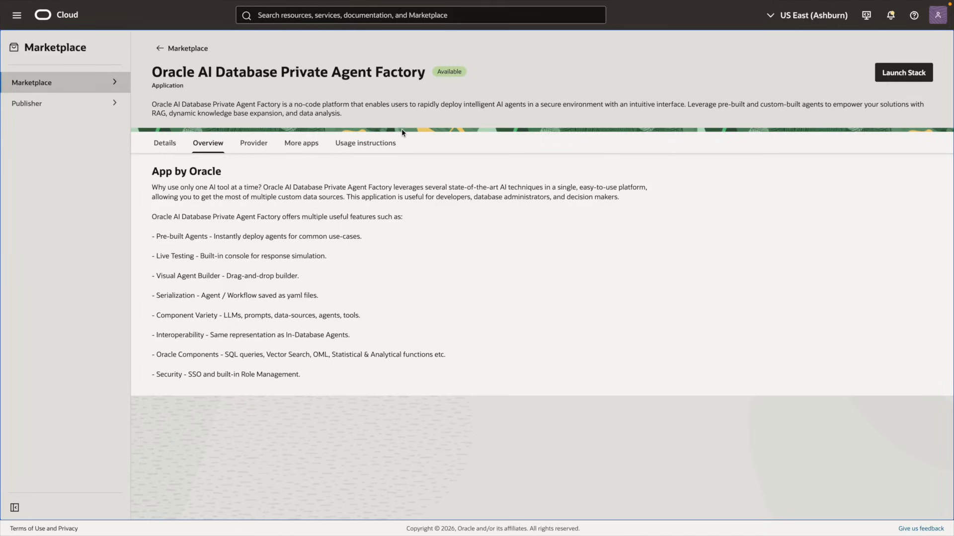
Launch the Agent Factory stack in your own compartment after accepting the publisher terms
left_click(914, 70)
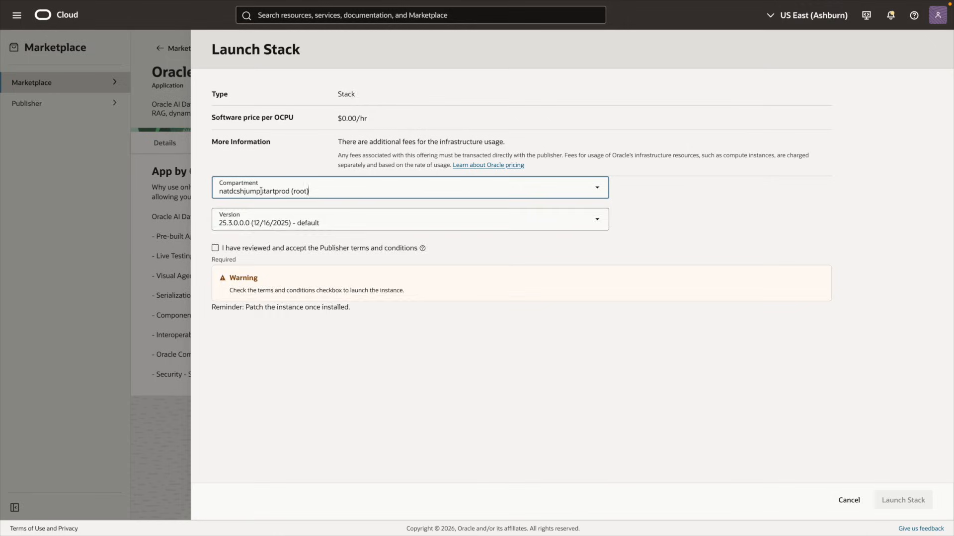
left_click(260, 192)
scroll(252, 286, "down", 10)
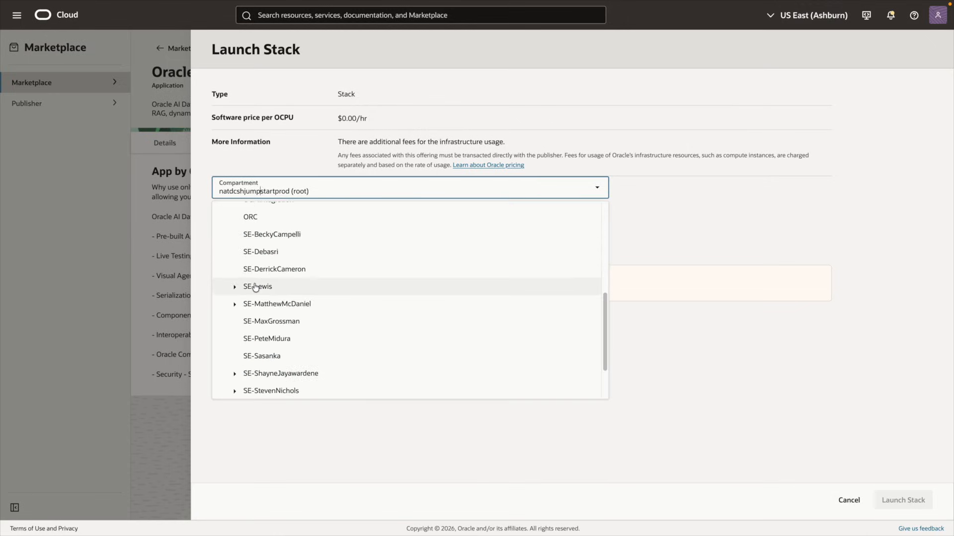
scroll(283, 371, "down", 2)
left_click(284, 371)
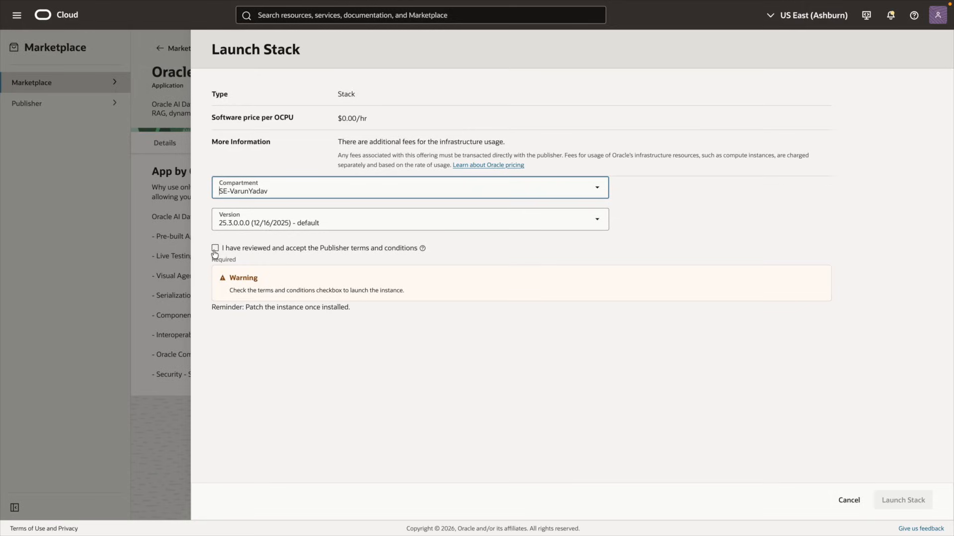
left_click(215, 249)
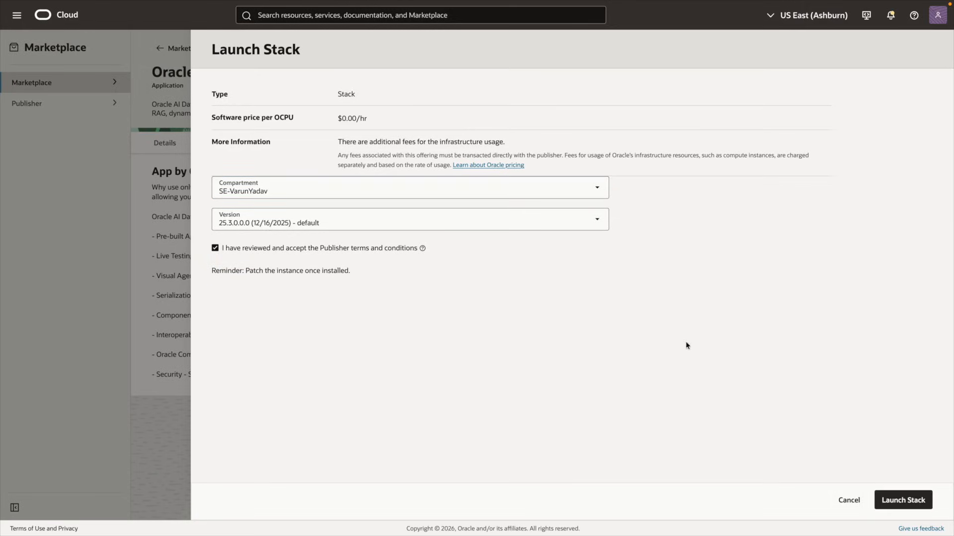
left_click(916, 506)
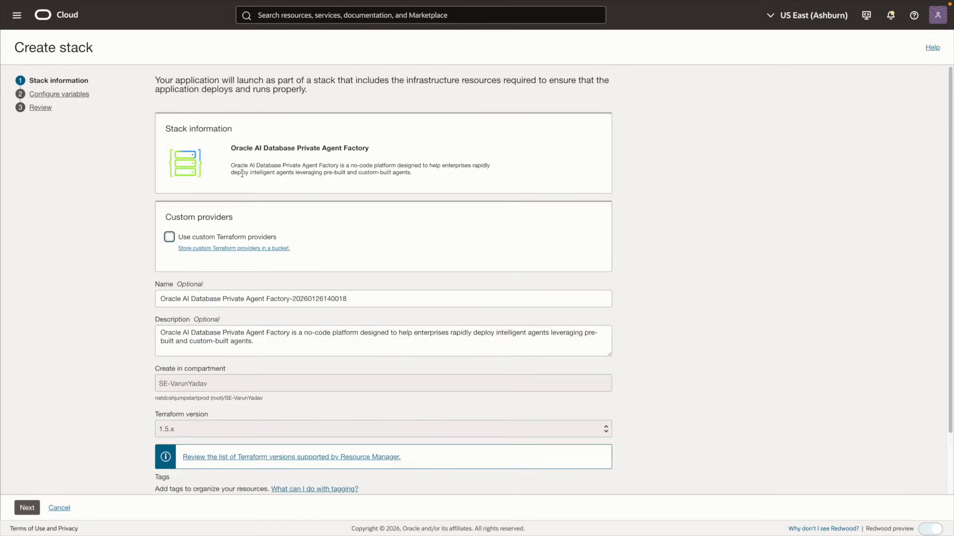
Configure stack variables: your compartment, existing VCN appdev and subnet appdev-public-subnet
scroll(252, 174, "down", 3)
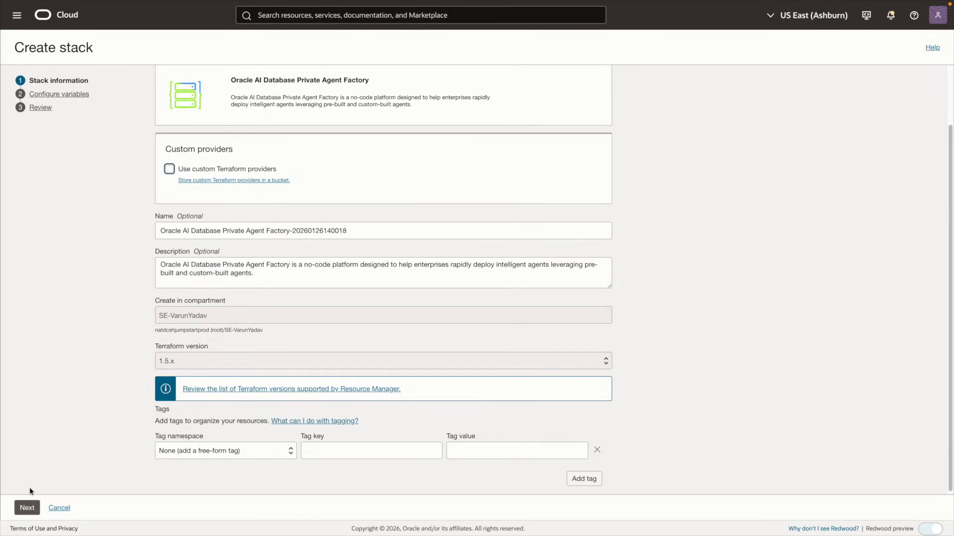
left_click(27, 507)
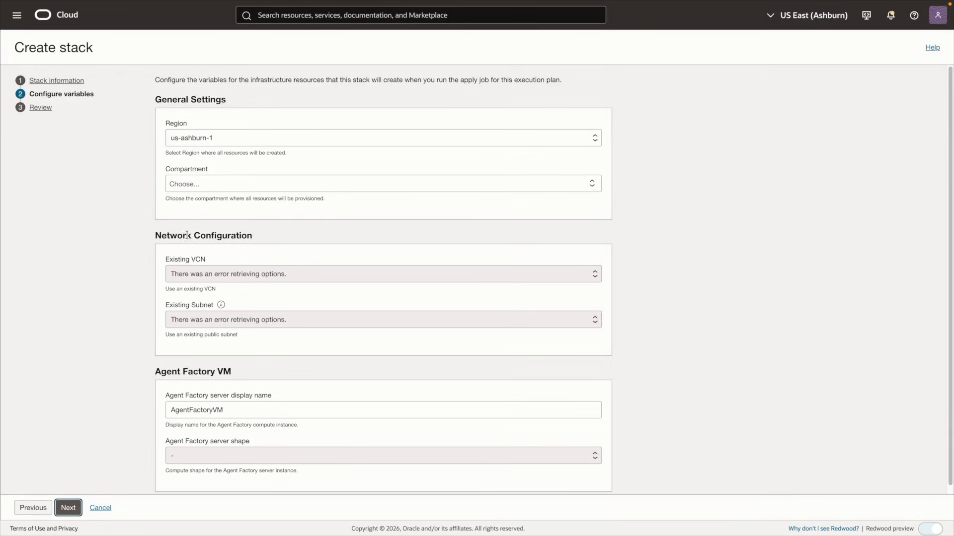
left_click(182, 185)
left_click(171, 201)
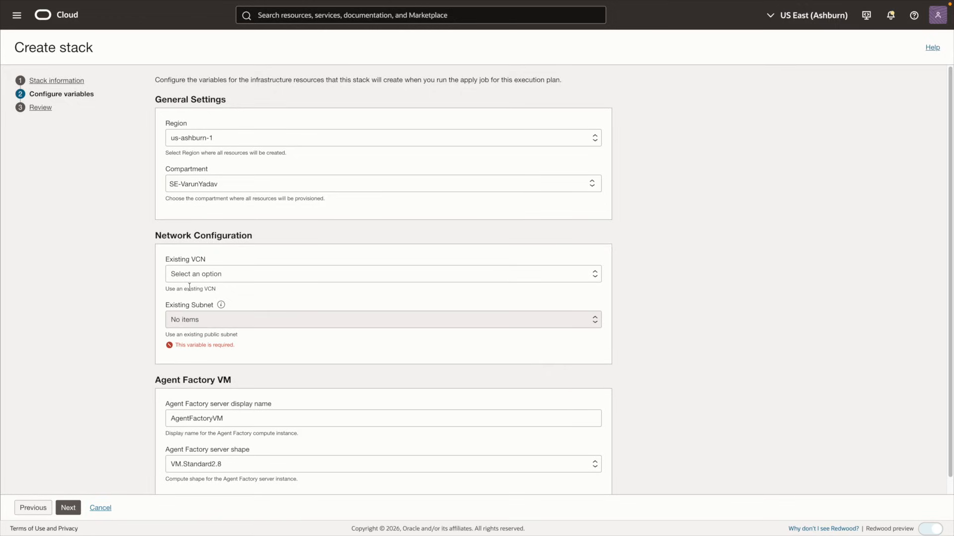
left_click(211, 275)
left_click(198, 310)
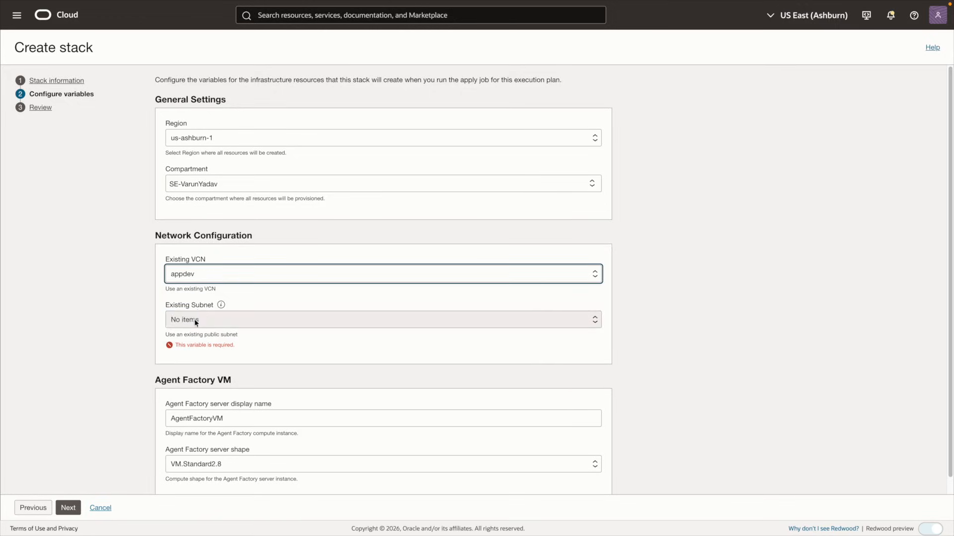
left_click(212, 323)
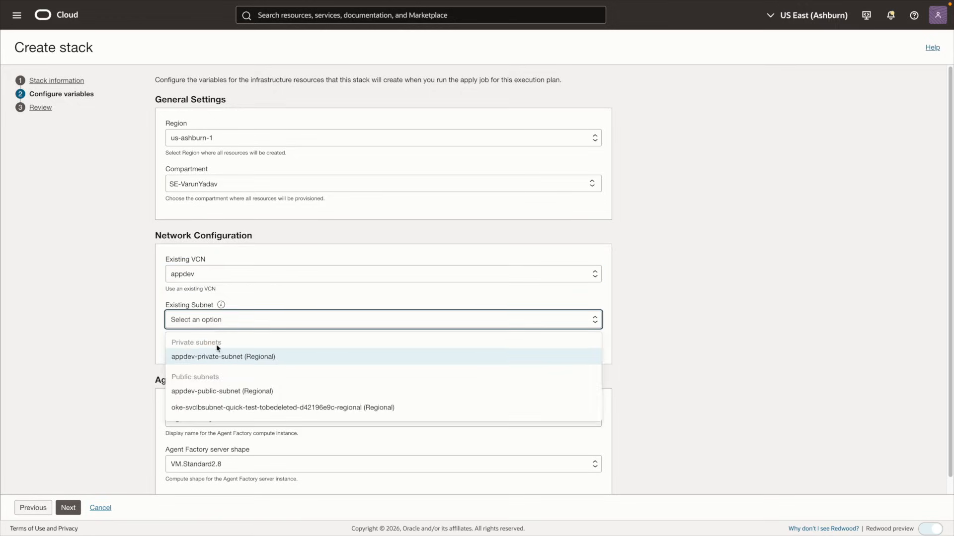
left_click(227, 391)
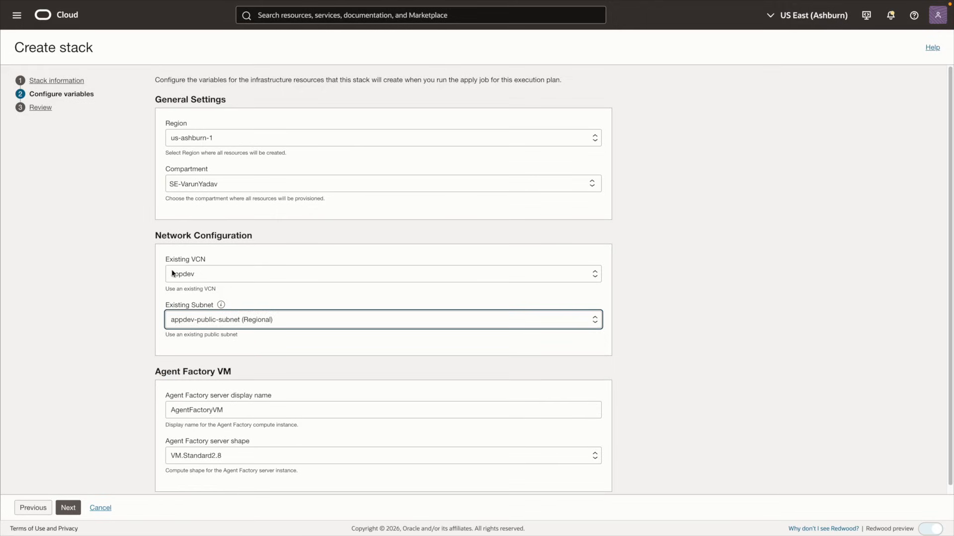
scroll(167, 318, "down", 1)
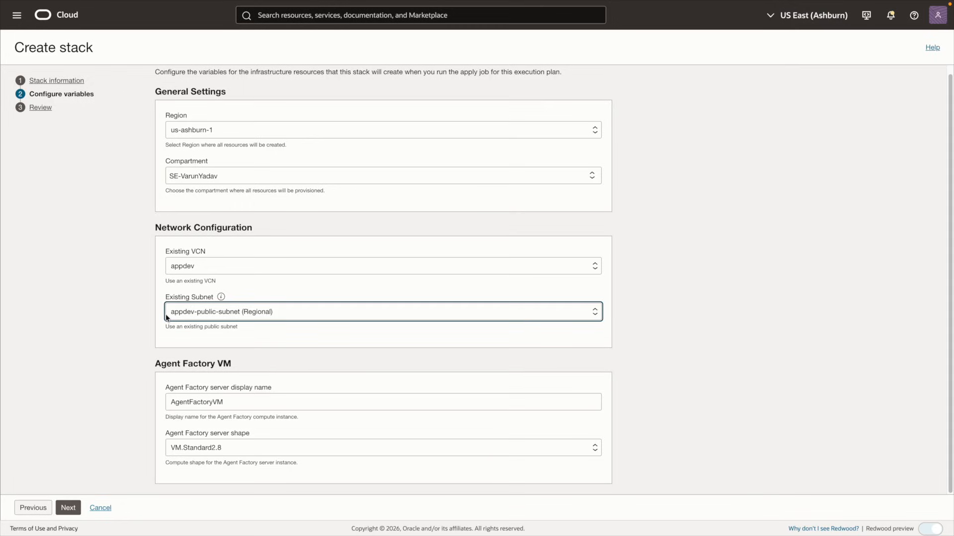
left_click(121, 347)
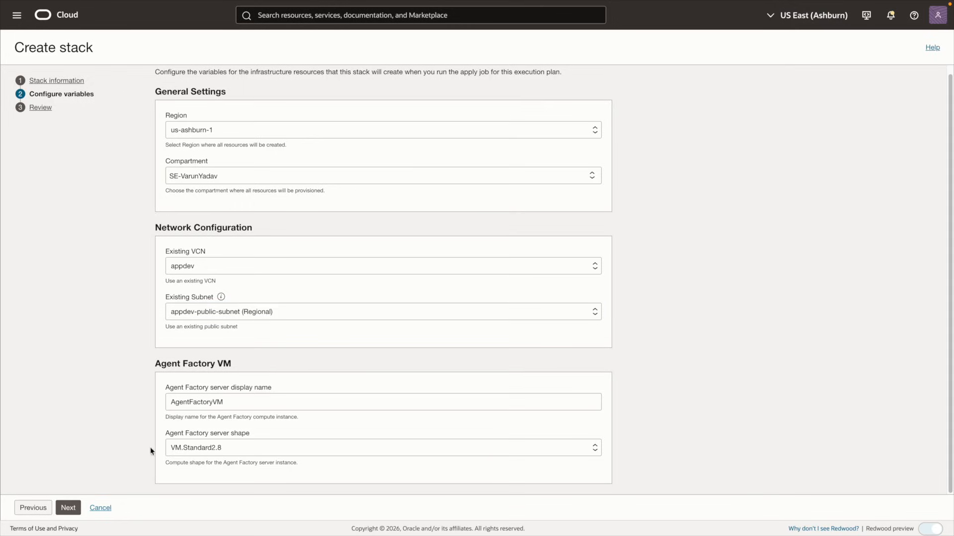
On the review step, turn off Run apply and create the stack
left_click(68, 507)
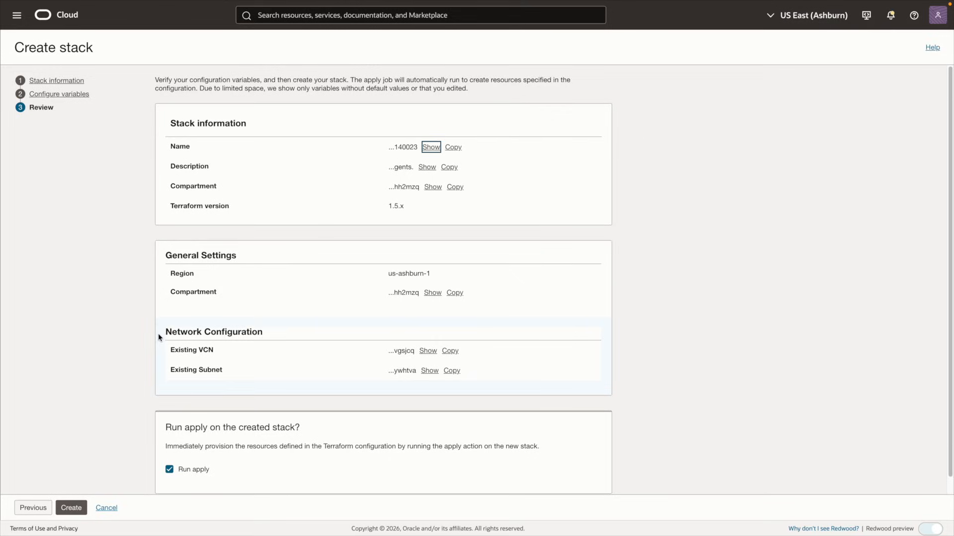
scroll(159, 340, "down", 1)
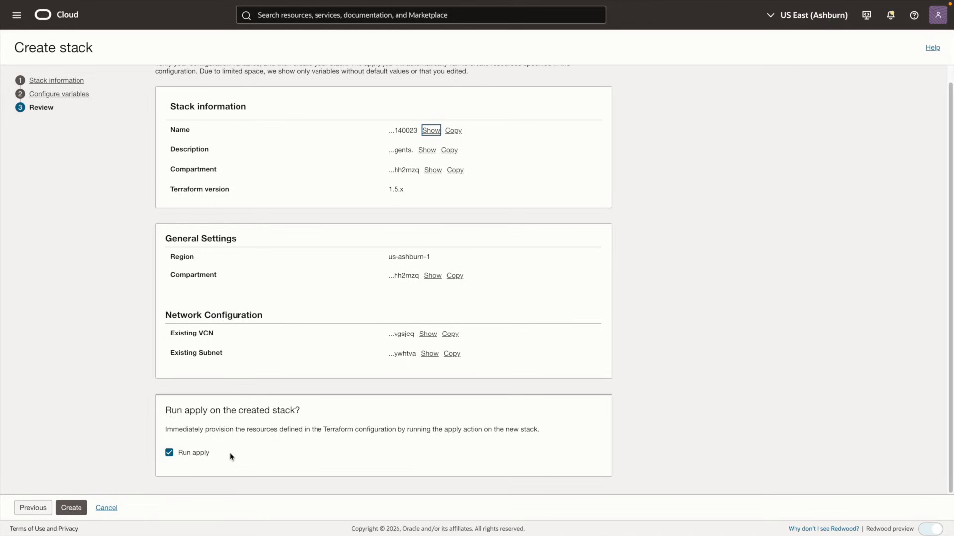
left_click(188, 458)
left_click(63, 509)
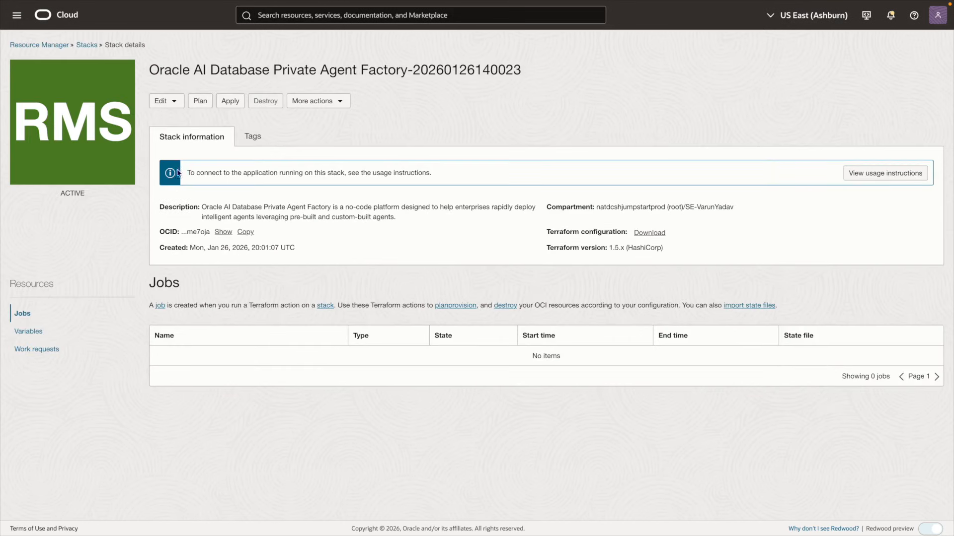
Run a plan job on the stack using the default job name
left_click(199, 102)
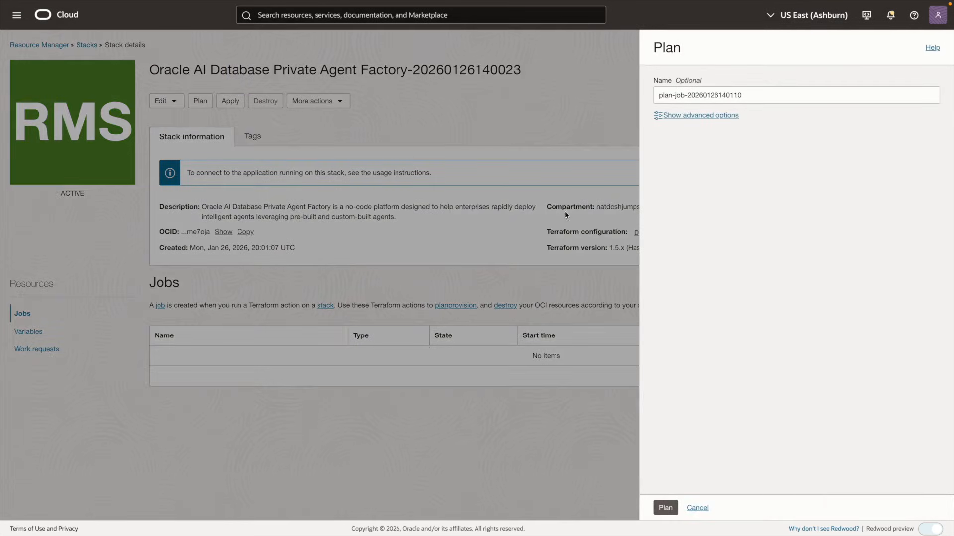
left_click(672, 508)
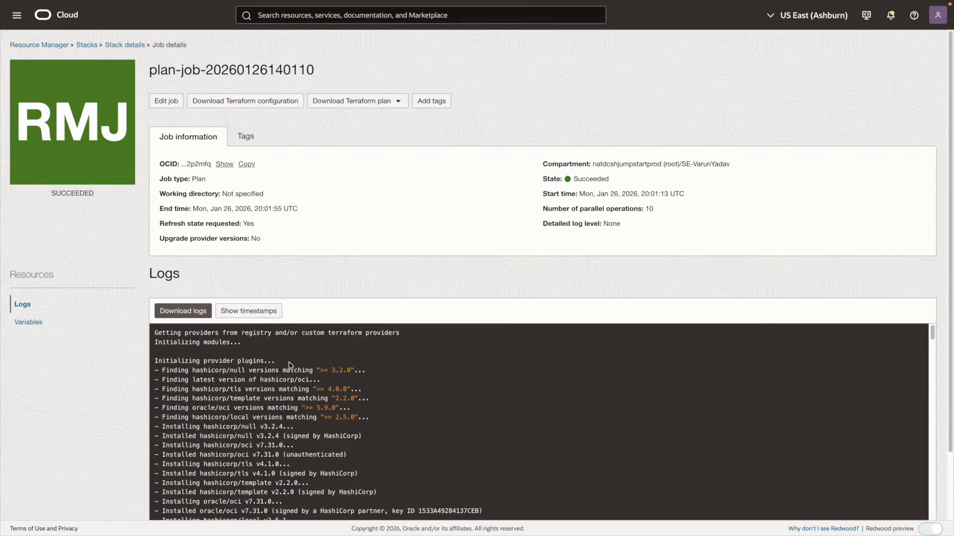
scroll(407, 366, "down", 10)
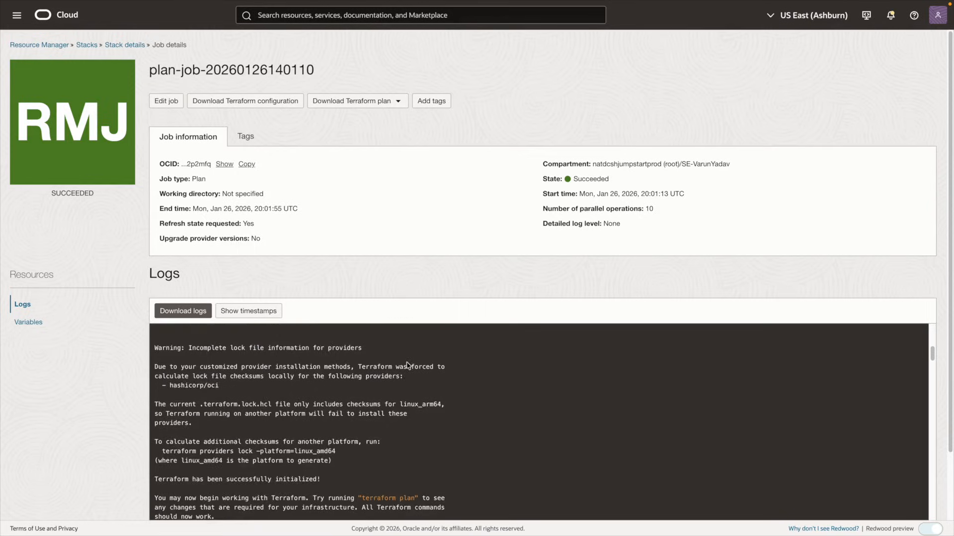
scroll(408, 367, "down", 10)
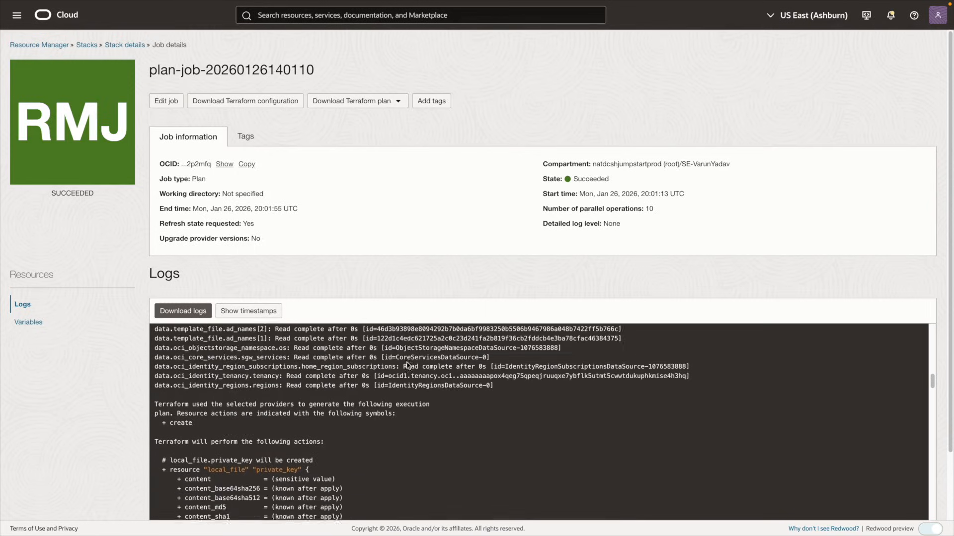
scroll(407, 366, "down", 2)
scroll(403, 386, "down", 1)
scroll(403, 386, "down", 8)
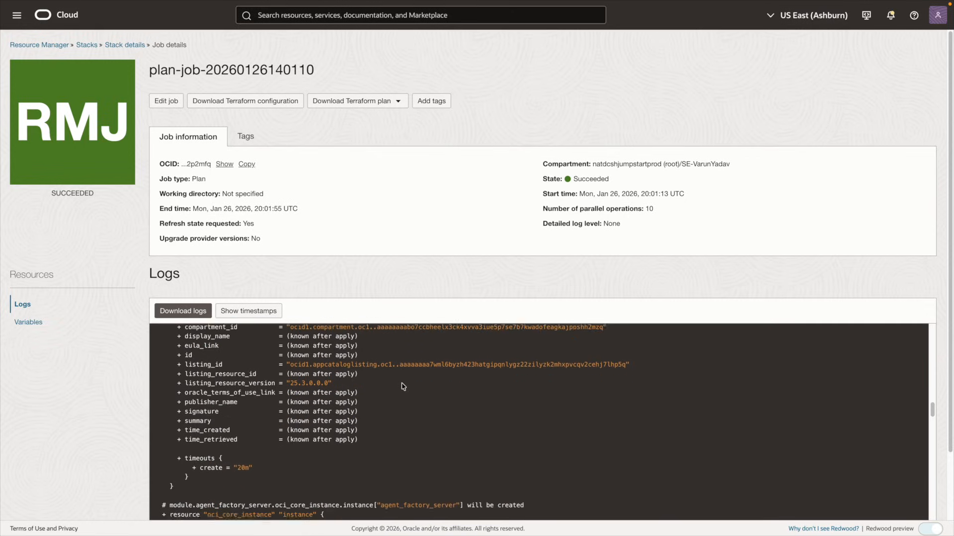
Confirm the plan log shows 'Plan: 13 to add', then go back to Stack details
scroll(402, 387, "down", 10)
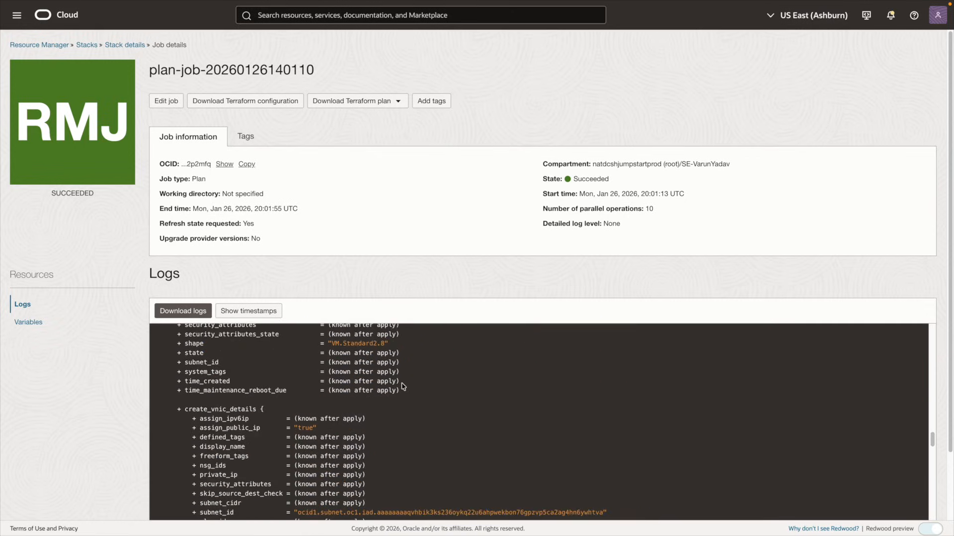
scroll(403, 386, "down", 8)
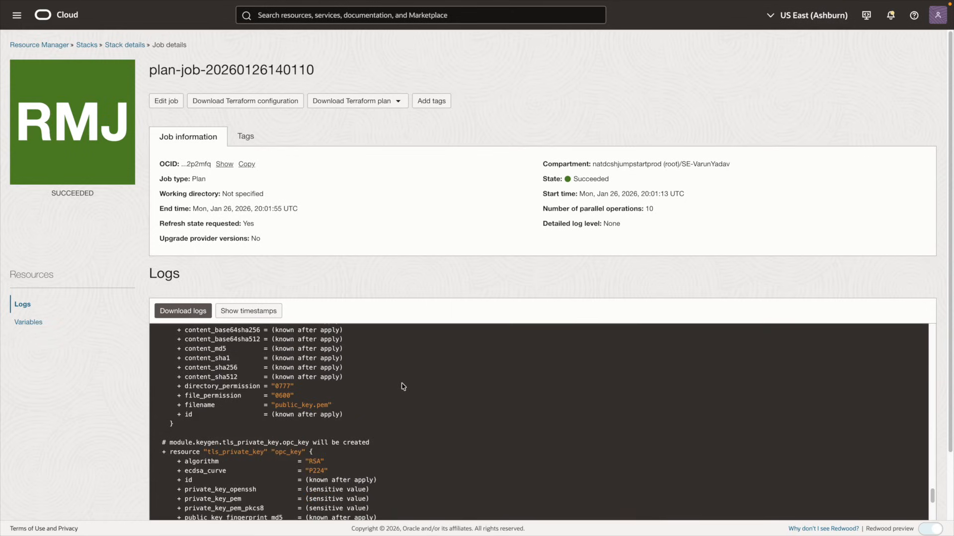
scroll(403, 387, "down", 3)
scroll(403, 386, "down", 10)
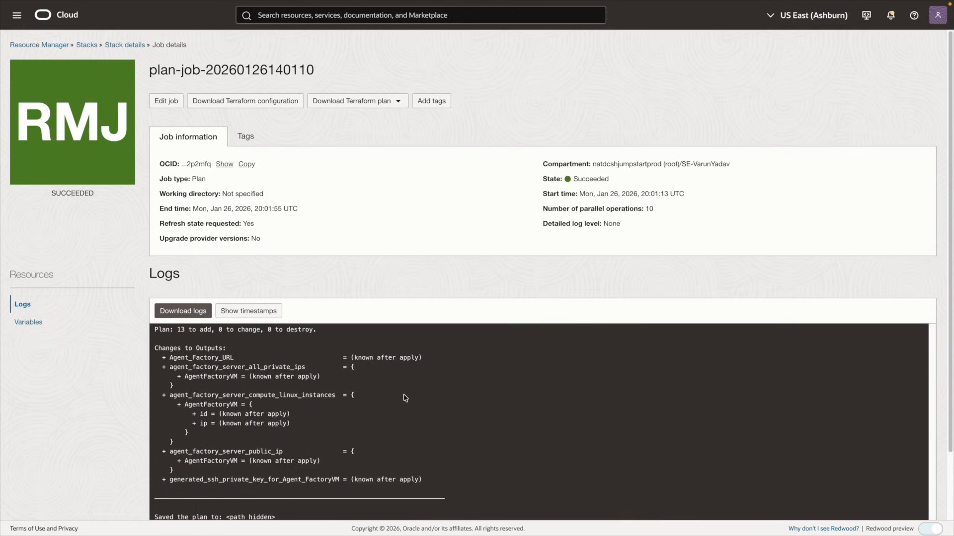
scroll(359, 284, "down", 1)
scroll(359, 277, "down", 1)
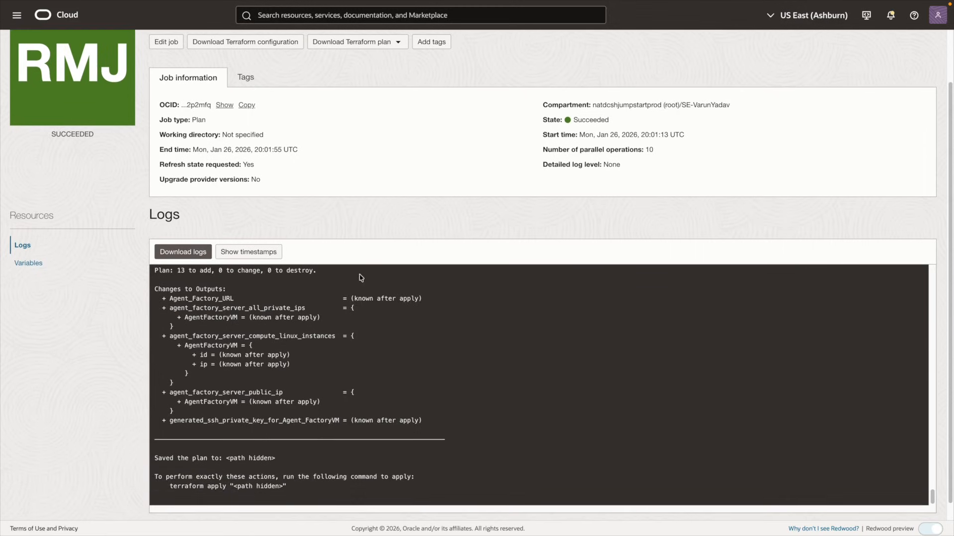
scroll(308, 342, "up", 3)
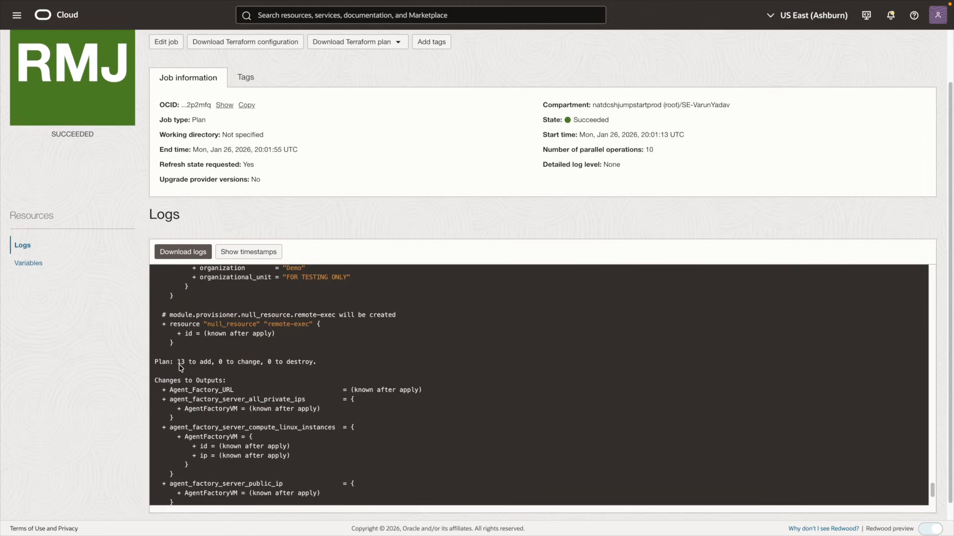
left_click_drag(211, 364, 401, 367)
scroll(402, 366, "down", 3)
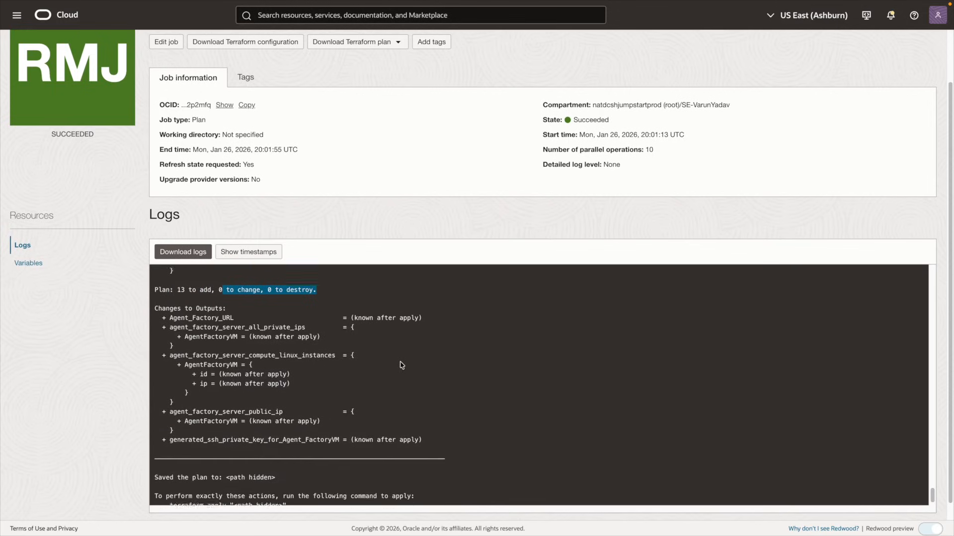
left_click(401, 366)
scroll(139, 224, "up", 2)
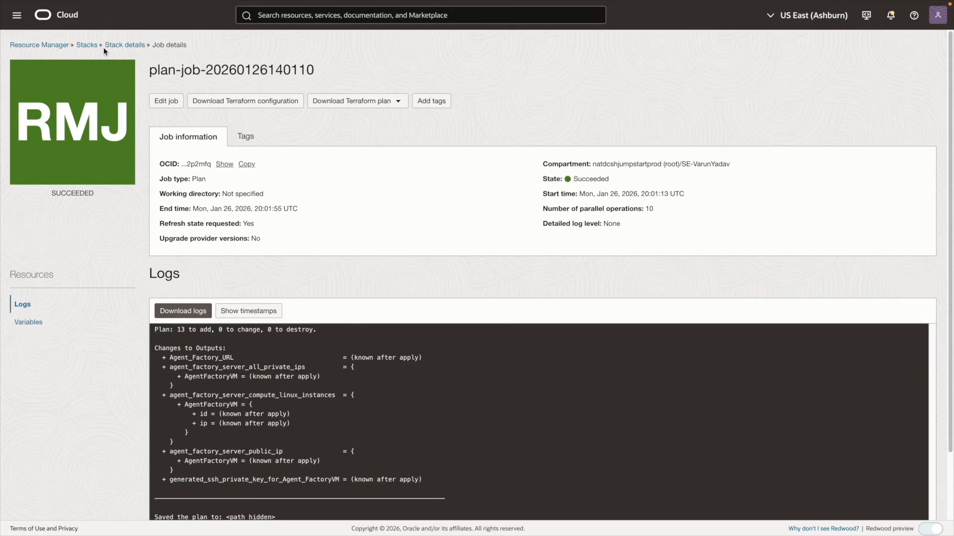
left_click(107, 45)
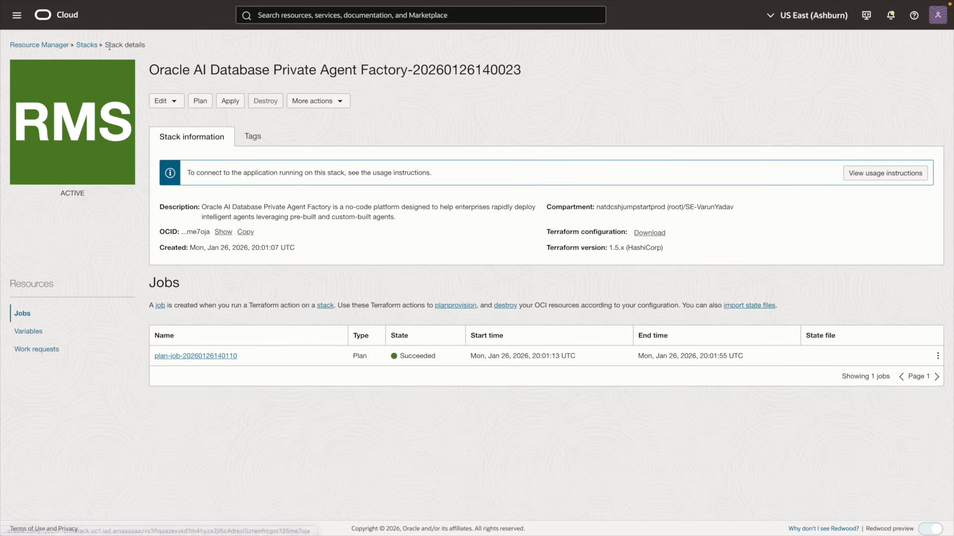
Run an apply job on the Agent Factory stack from its details page
left_click(230, 103)
left_click(667, 509)
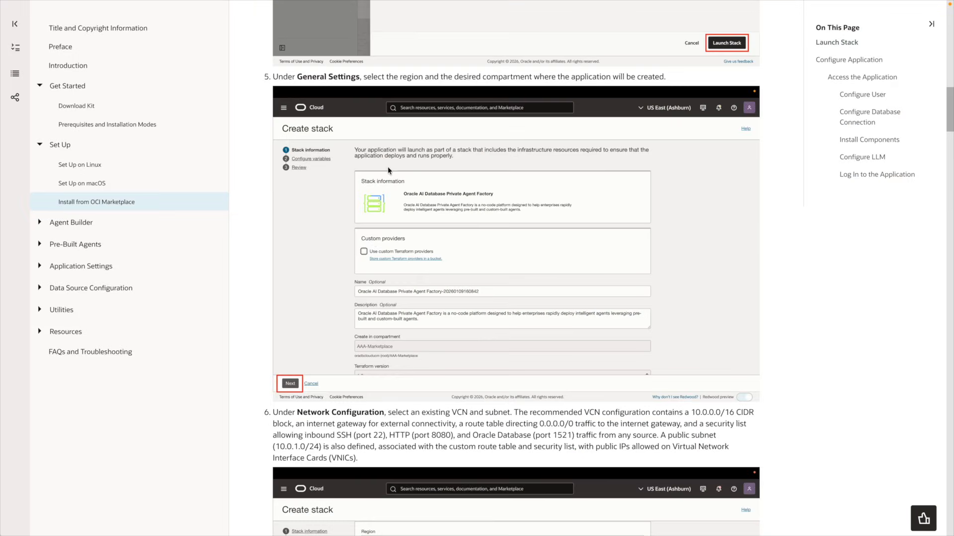
scroll(343, 184, "up", 6)
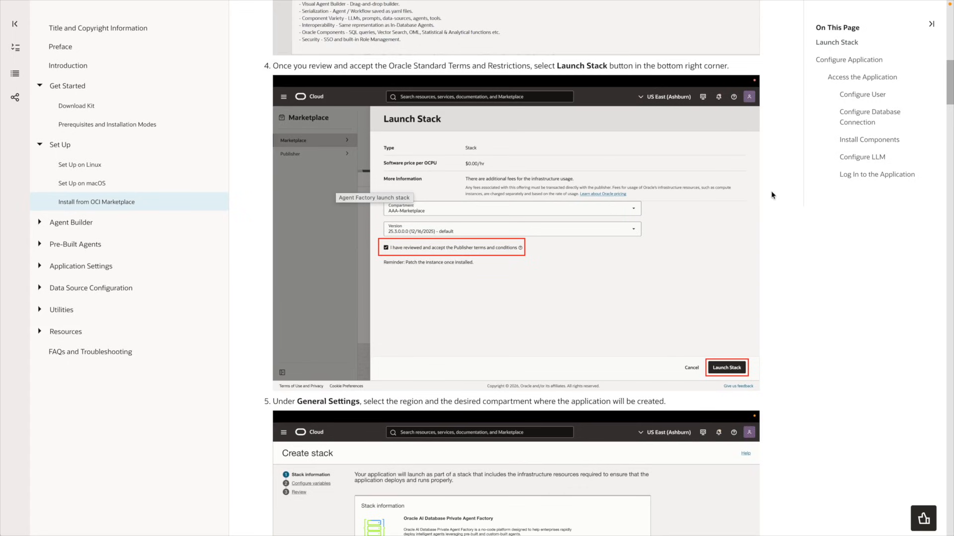
Copy the dedicated database user SQL script from the Configure Application section
scroll(773, 251, "down", 10)
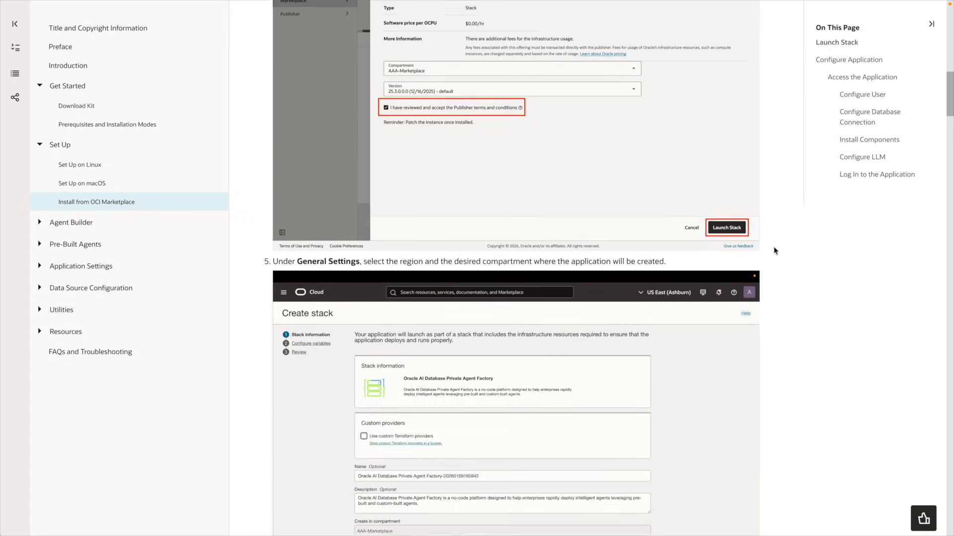
scroll(773, 246, "down", 20)
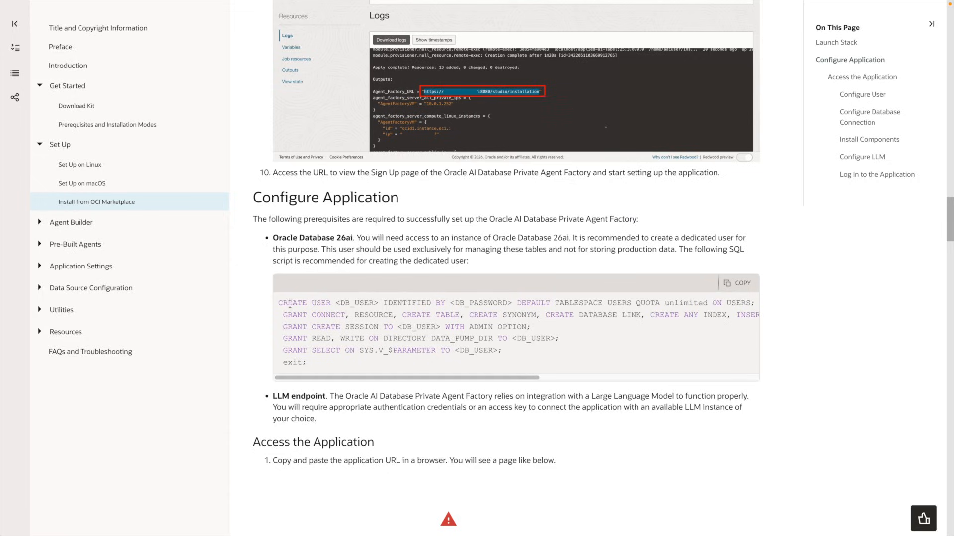
scroll(290, 303, "down", 1)
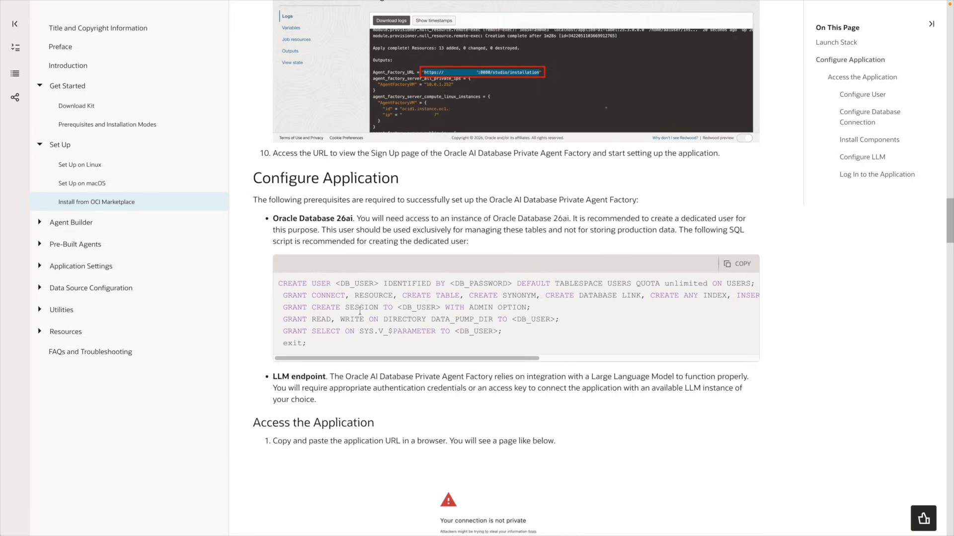
left_click(732, 265)
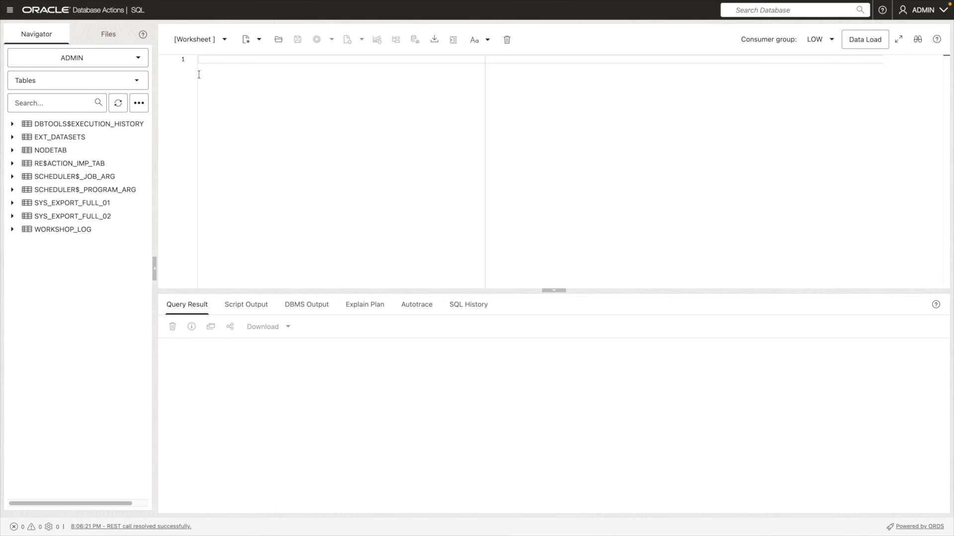
Paste the setup script, name the user PRIVATE_AGENT_1, and run it to create the user with grants
key("ctrl+v")
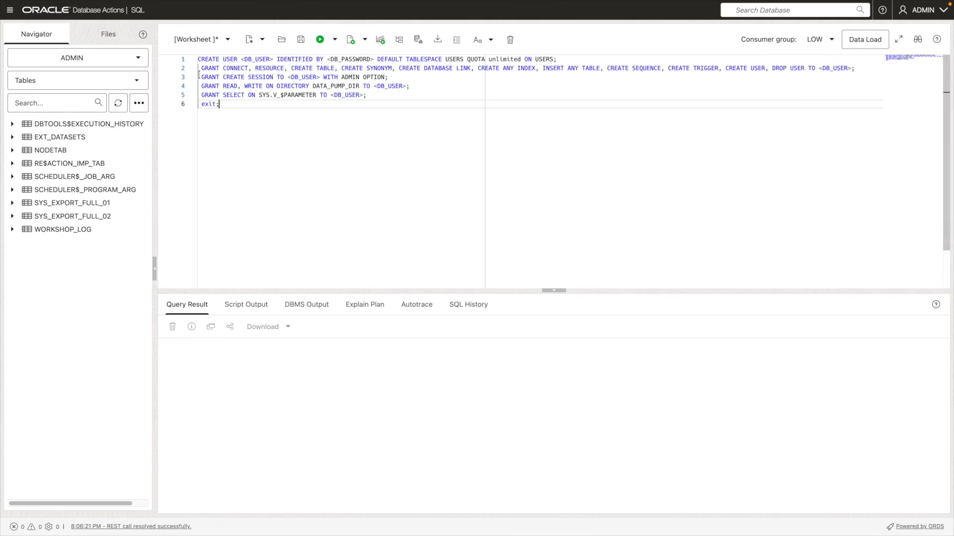
double_click(257, 59)
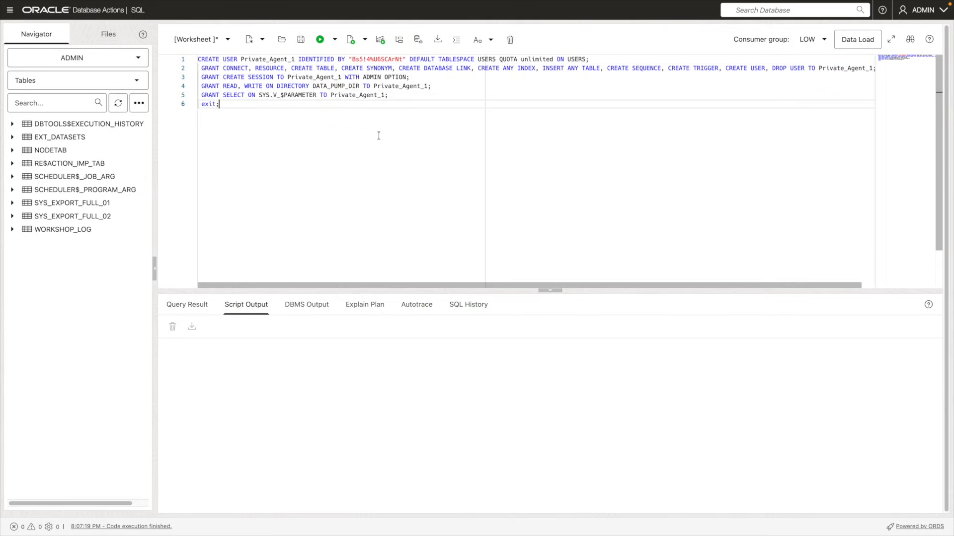
key("ctrl+a")
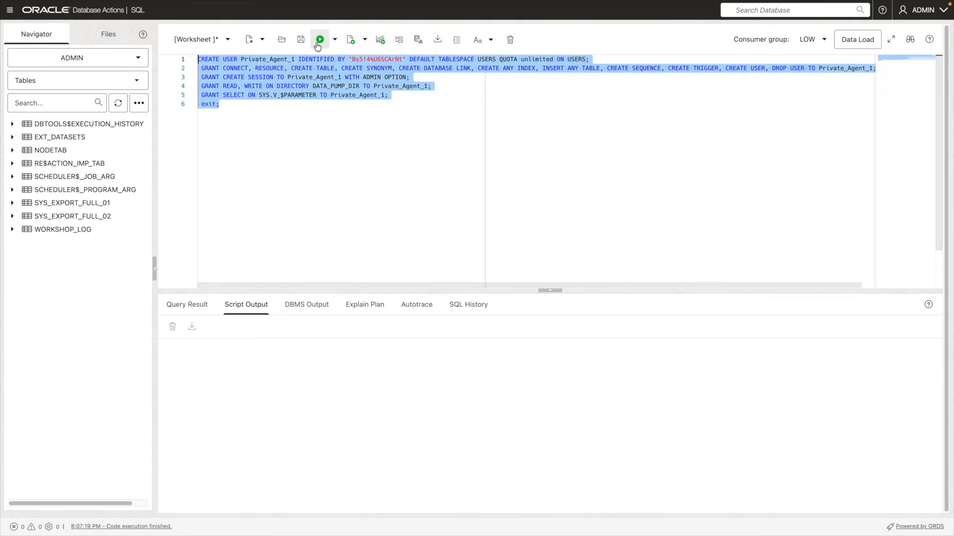
left_click(319, 41)
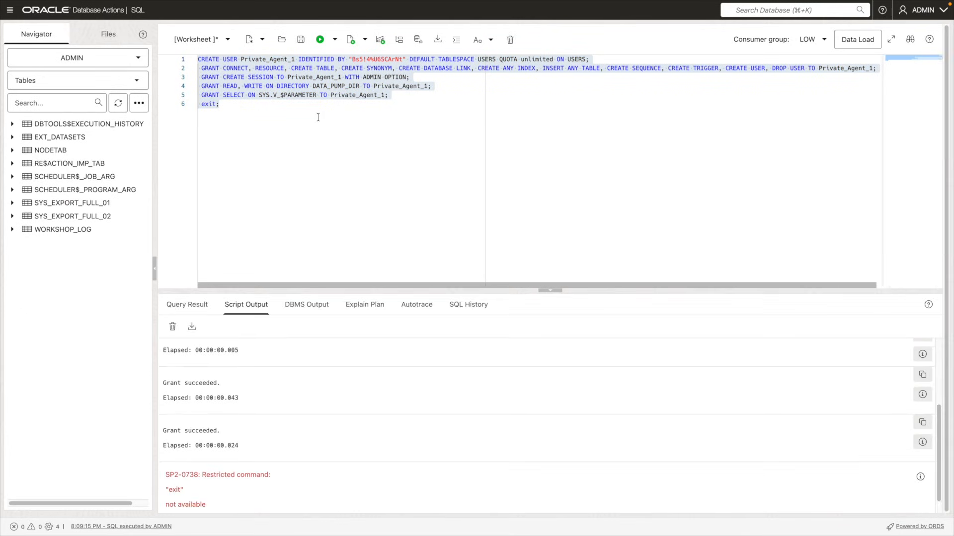
scroll(213, 396, "up", 1)
scroll(213, 393, "up", 4)
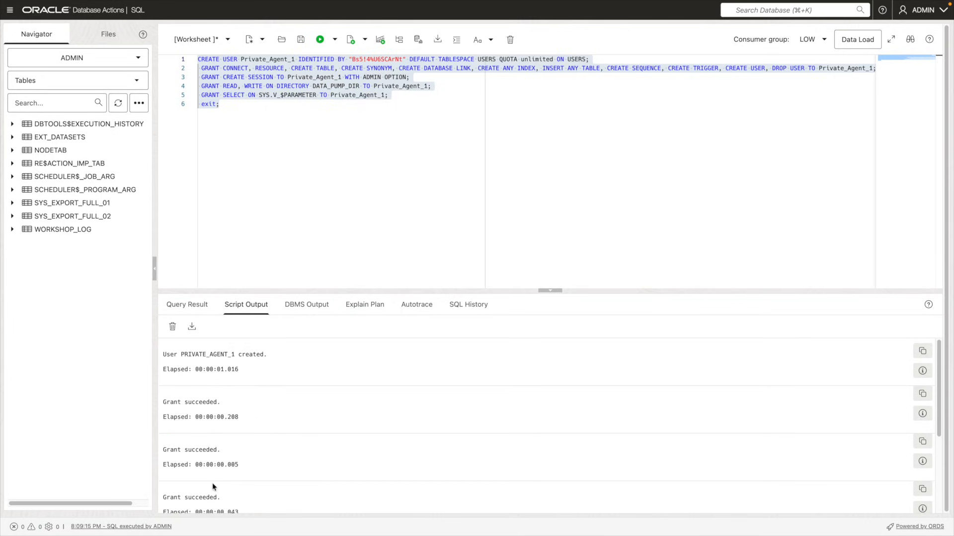
double_click(257, 59)
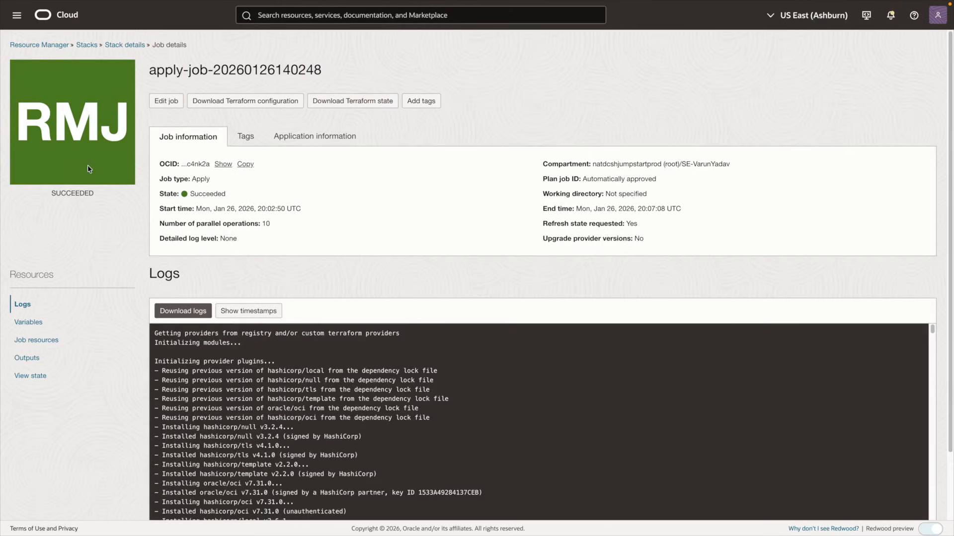
Scroll the succeeded apply job's logs to Outputs and select the Agent_Factory_URL value
scroll(299, 308, "down", 5)
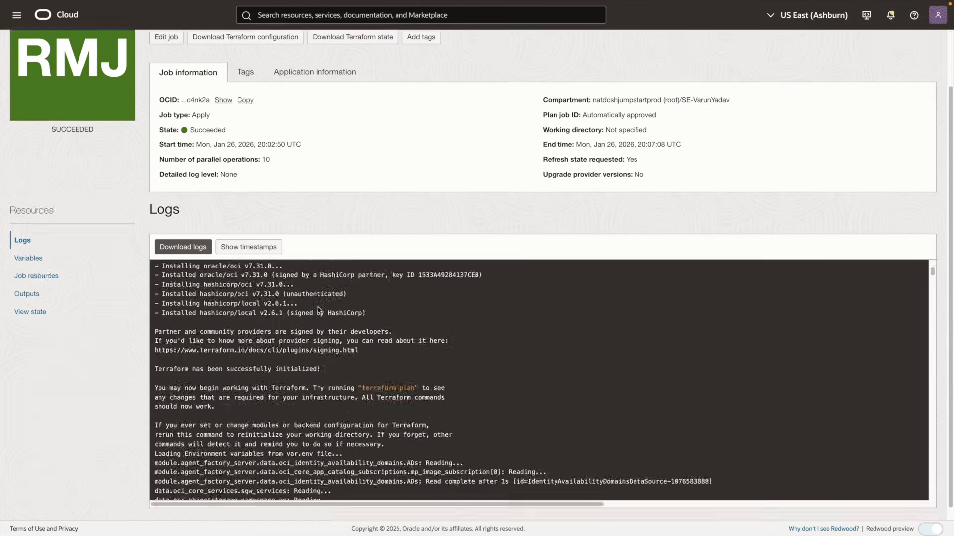
scroll(310, 338, "down", 15)
scroll(317, 344, "down", 20)
scroll(299, 348, "up", 15)
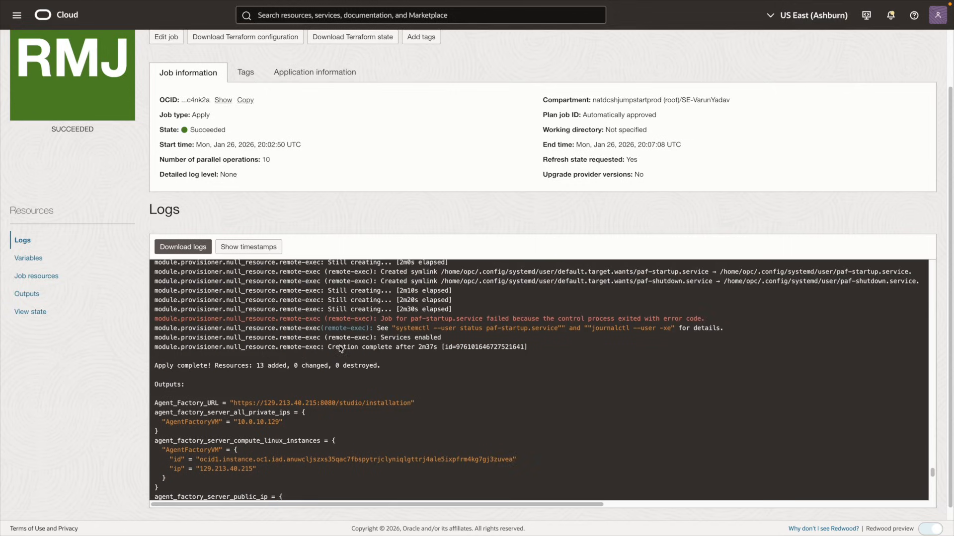
left_click_drag(234, 404, 410, 403)
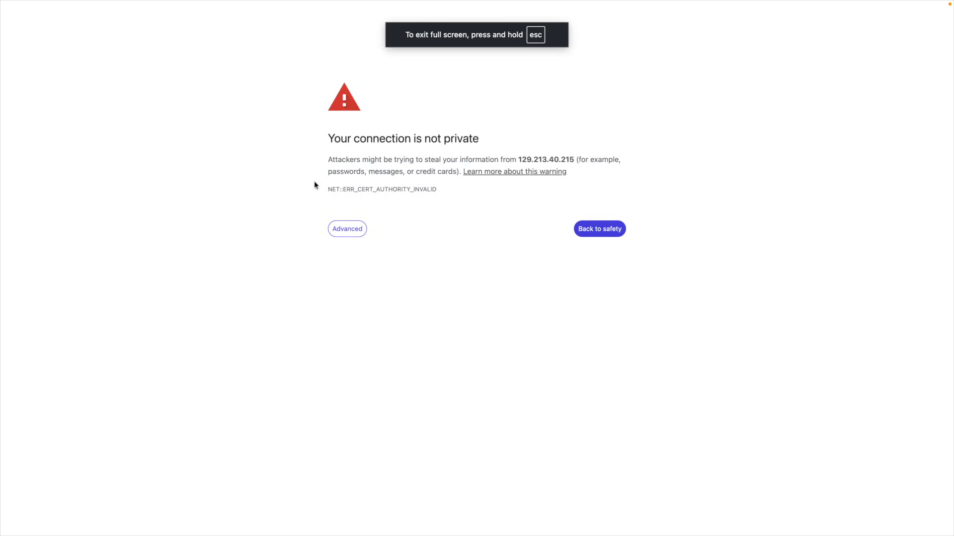
Bypass Chrome's certificate warning and proceed to 129.213.40.215 (unsafe)
left_click(334, 228)
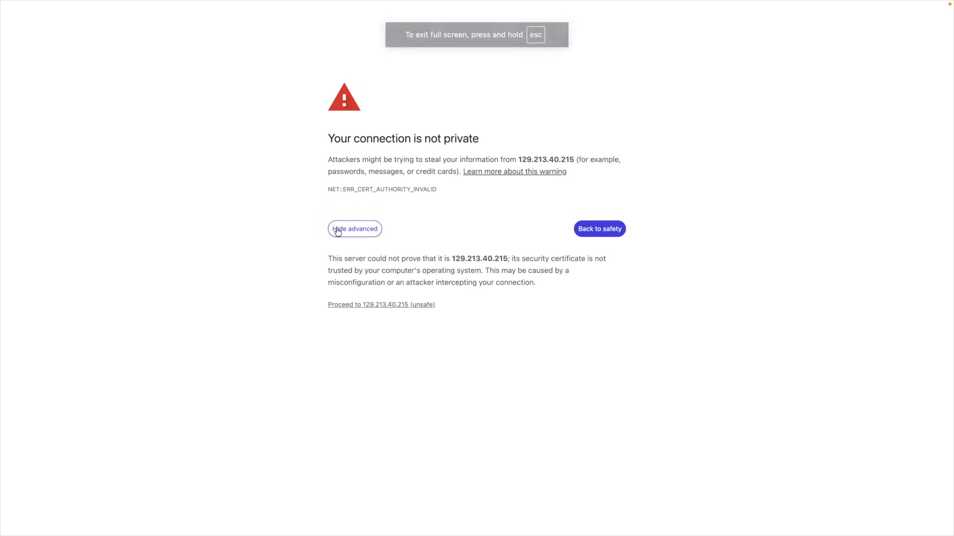
left_click(352, 304)
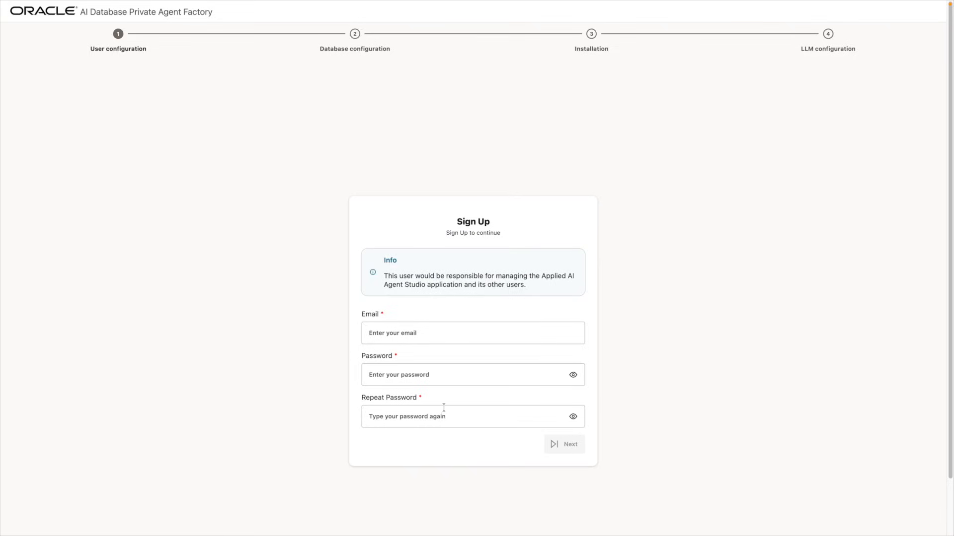
Autofill the admin Sign Up form from saved login details and continue
left_click(422, 329)
left_click(437, 360)
left_click(580, 444)
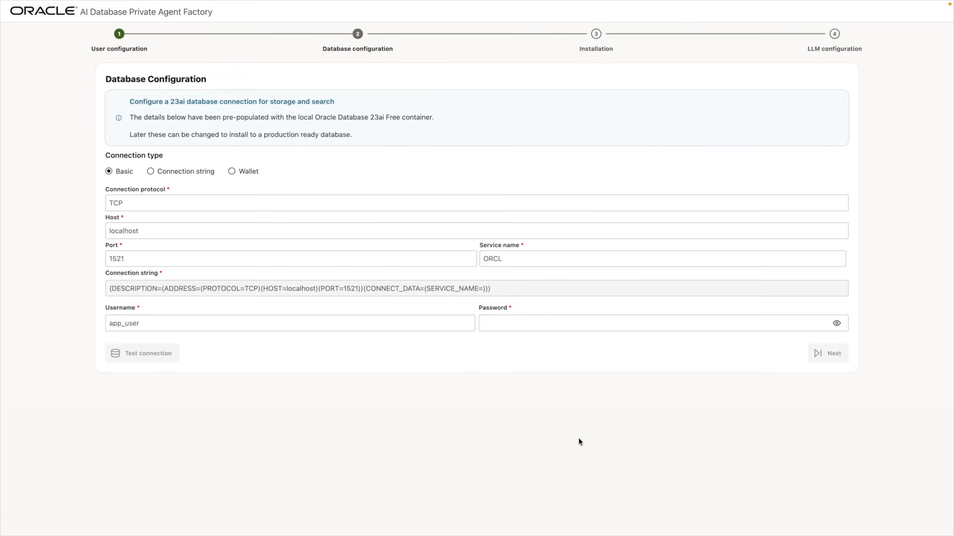
Connect the database via Wallet, test the connection, and start the Agent Factory installation
left_click(246, 175)
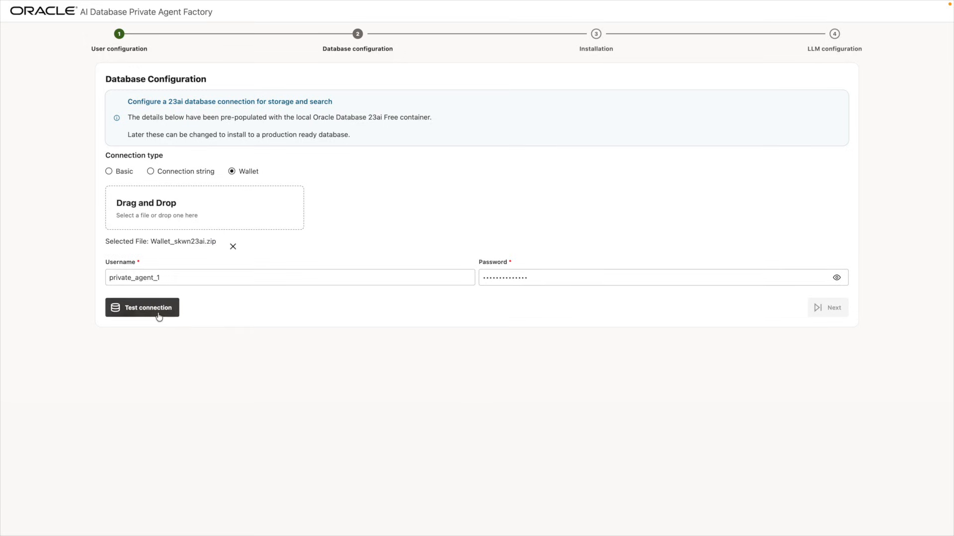
left_click(157, 316)
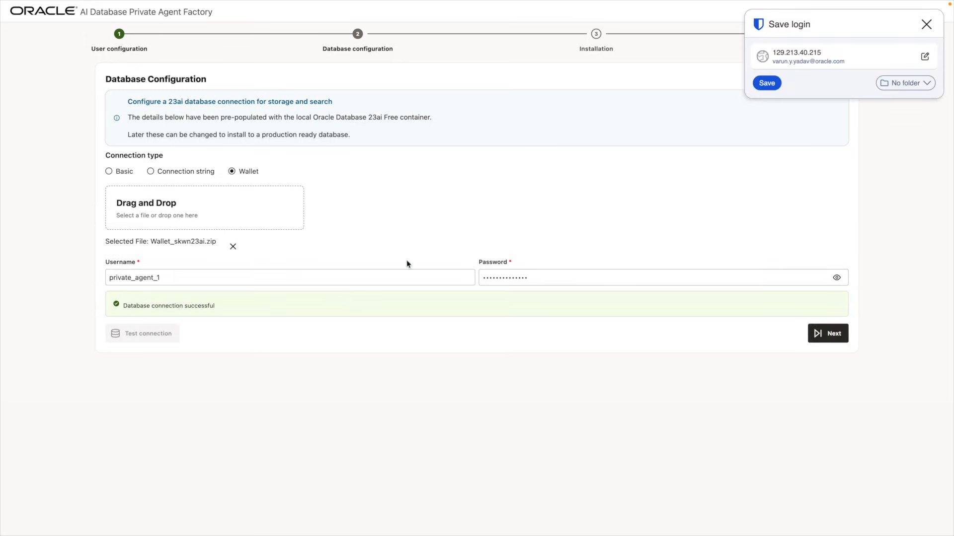
left_click(927, 24)
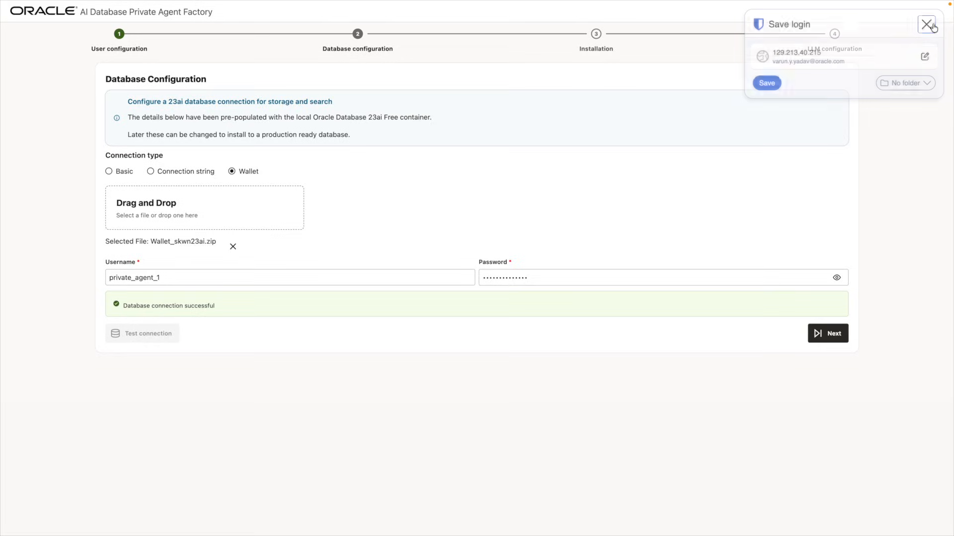
left_click(818, 333)
left_click(130, 138)
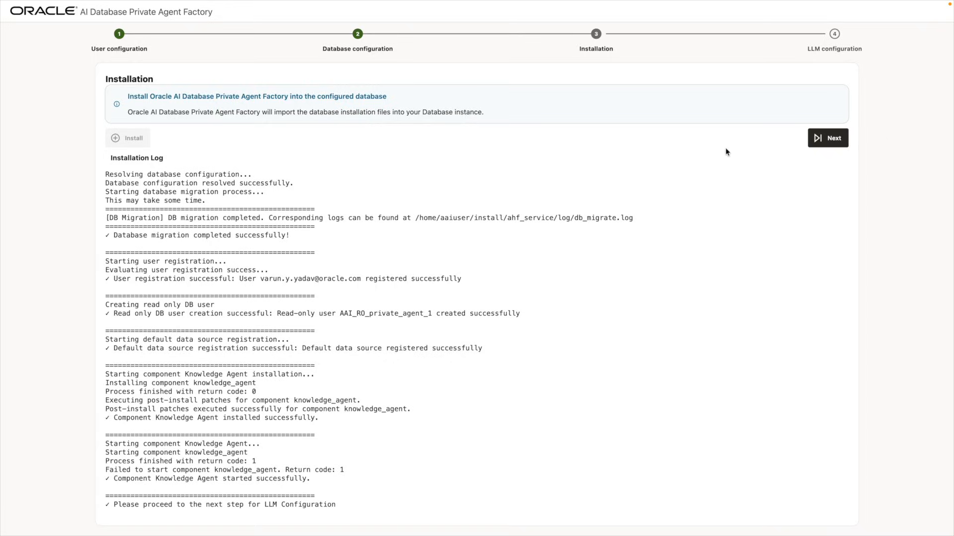
Continue to LLM Configuration and review its generative and embedding model sections
left_click(817, 148)
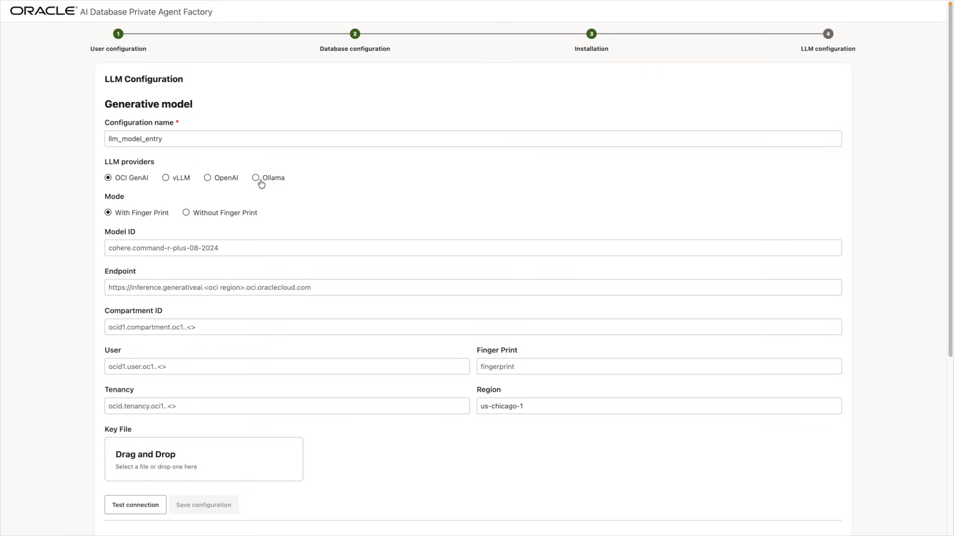
scroll(295, 177, "down", 5)
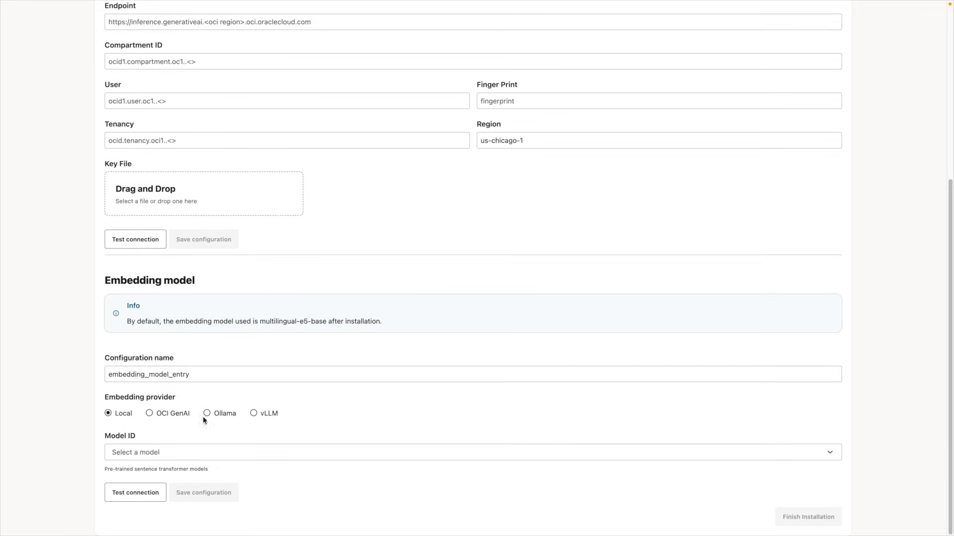
scroll(240, 247, "up", 5)
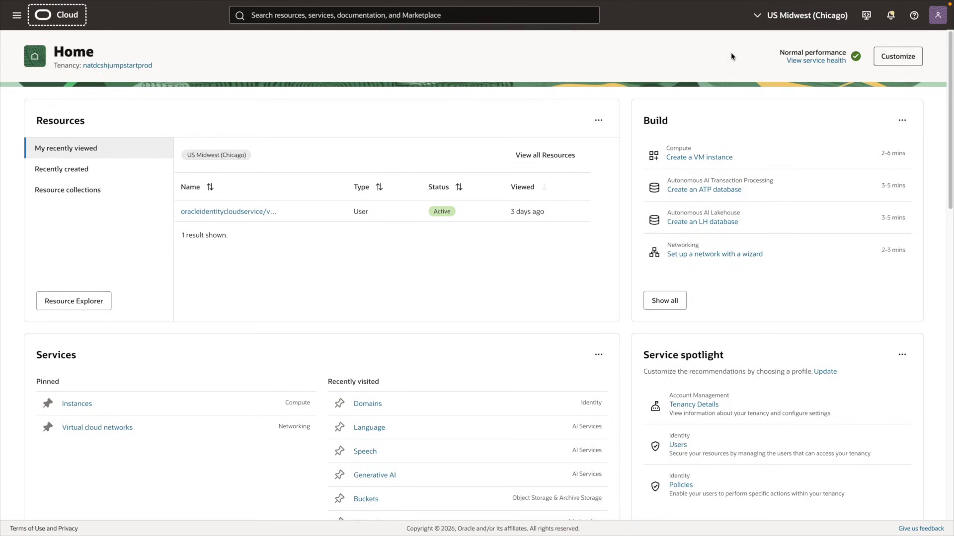
Generate a new API key pair in My profile, download both keys, and add it
left_click(936, 18)
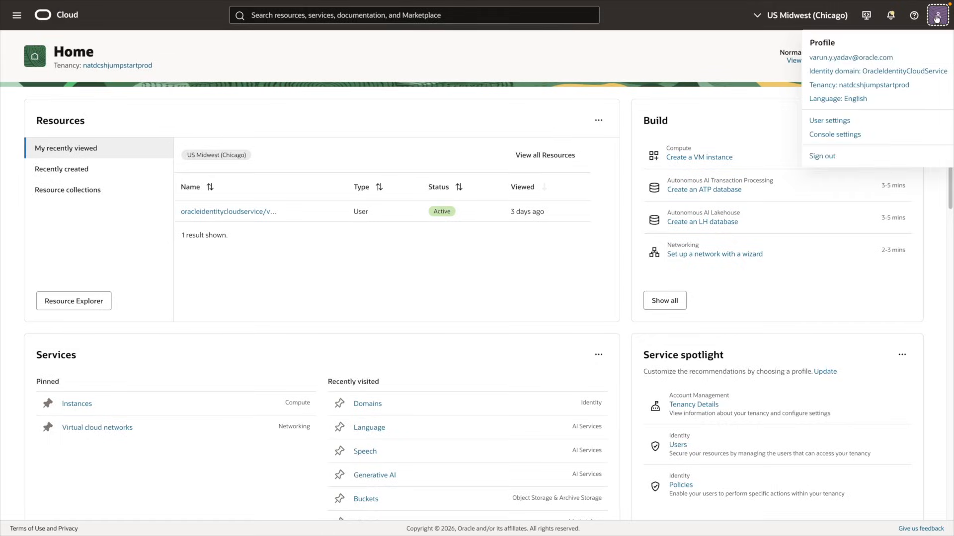
left_click(882, 56)
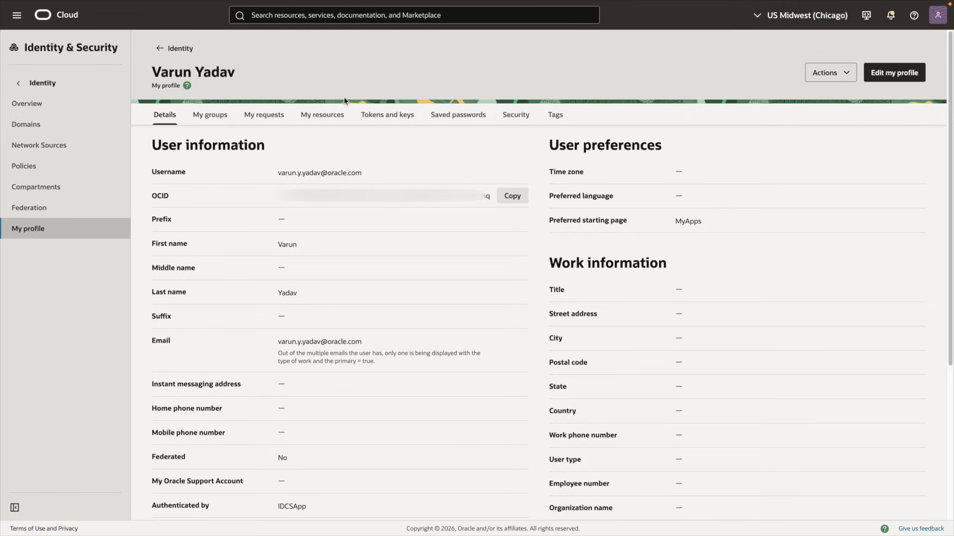
left_click(380, 116)
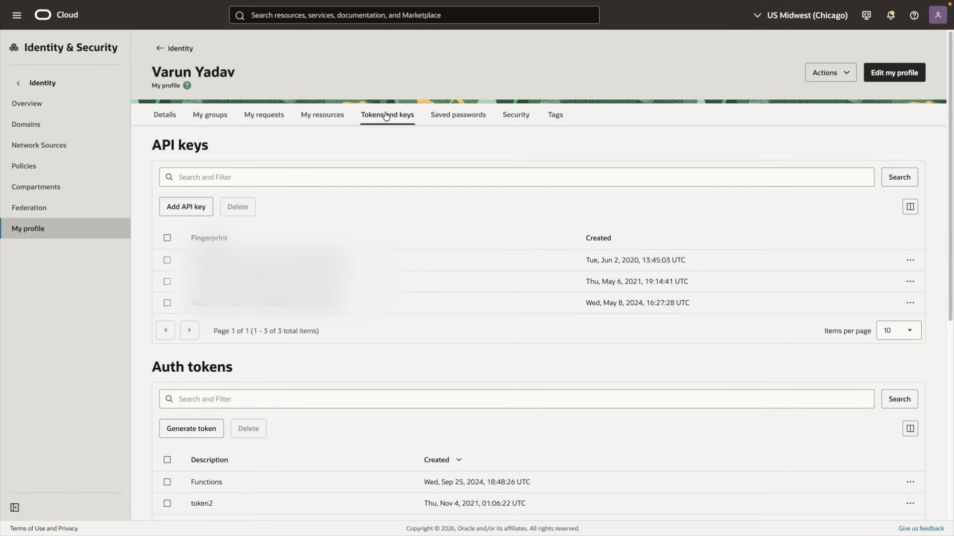
left_click(172, 207)
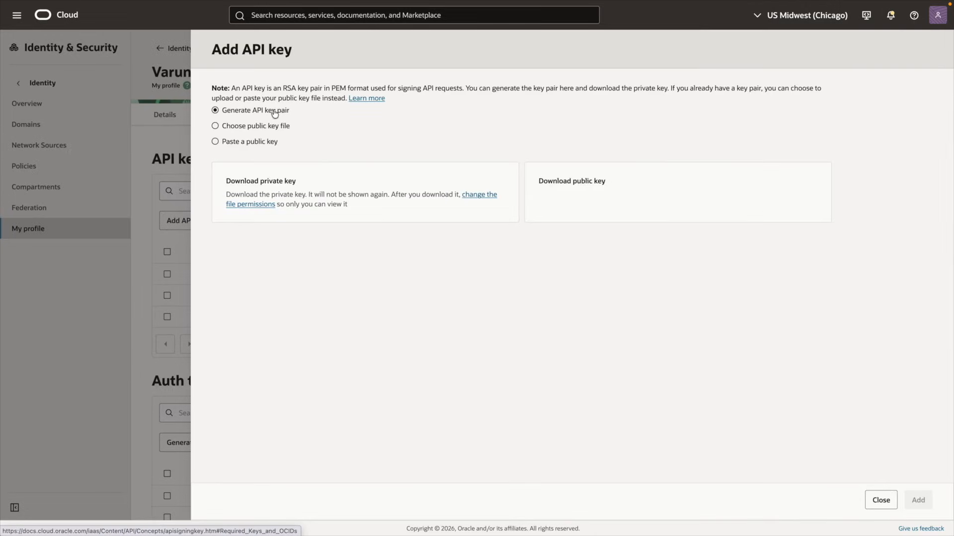
left_click(347, 181)
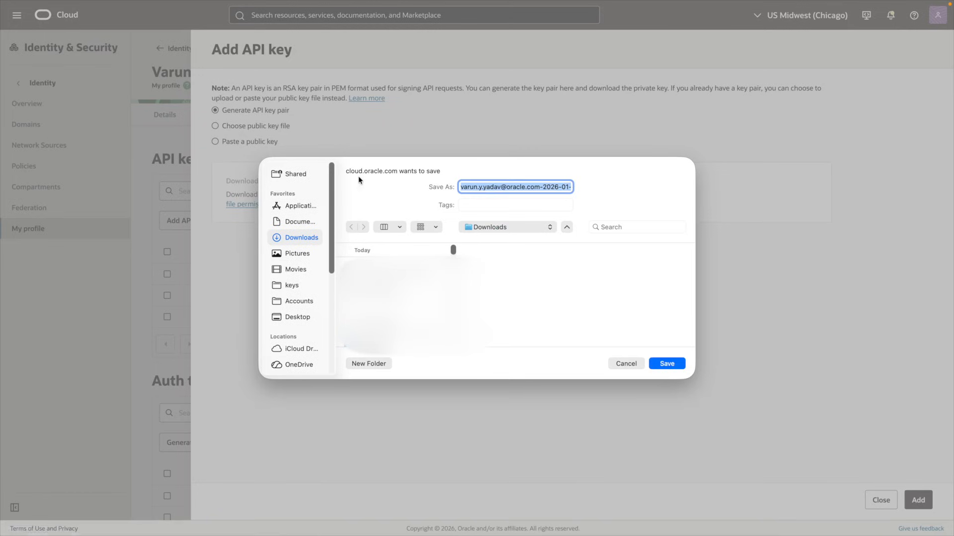
left_click(659, 364)
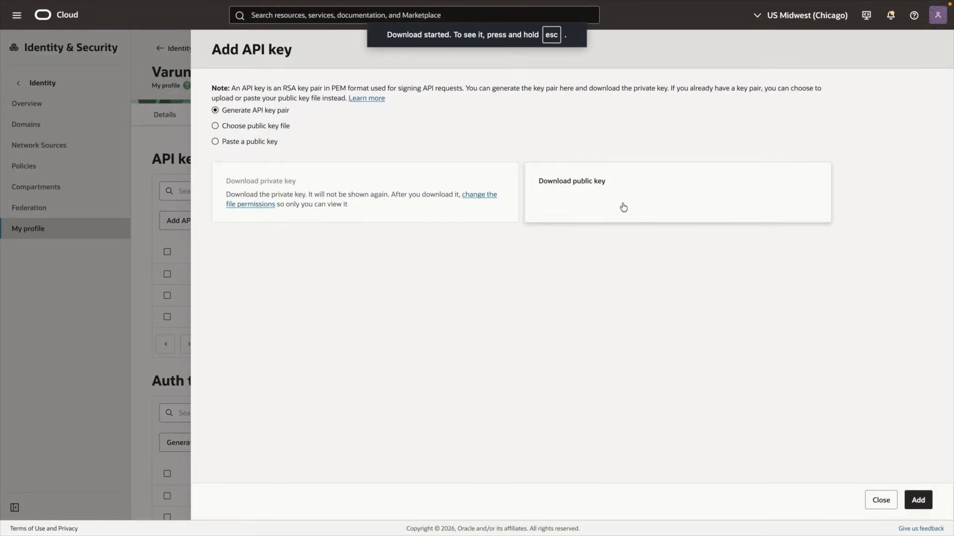
left_click(624, 207)
left_click(664, 362)
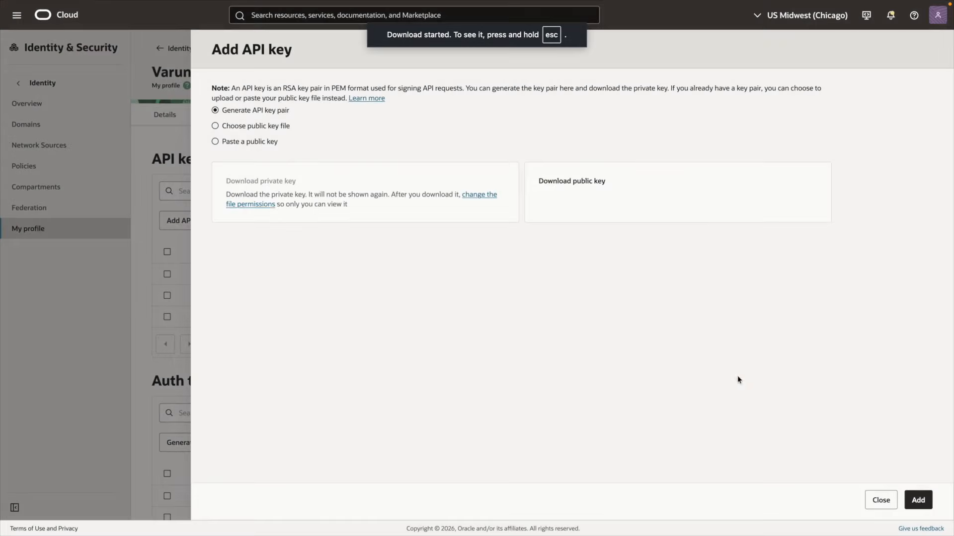
left_click(926, 501)
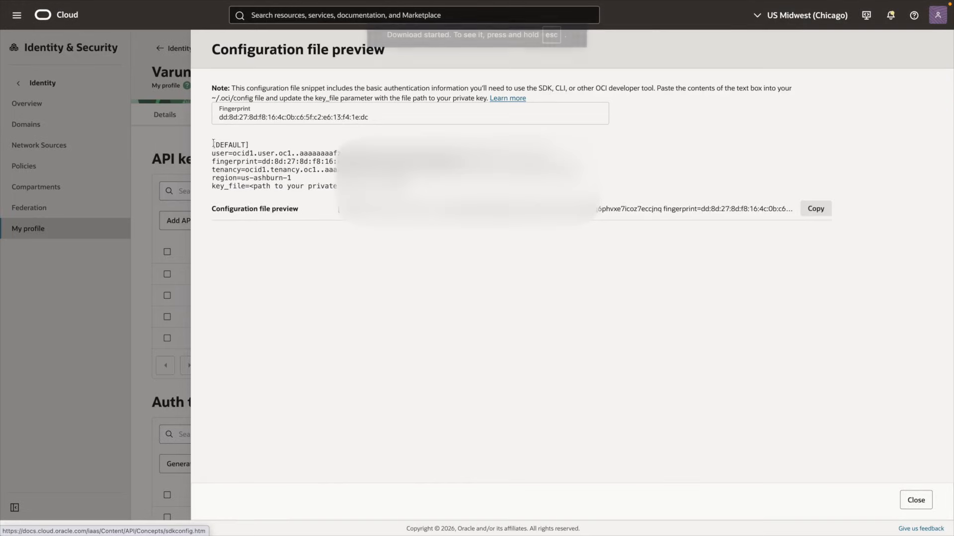
Copy the fingerprint, user, tenancy and region values from the configuration preview, then close it
left_click_drag(219, 117, 422, 119)
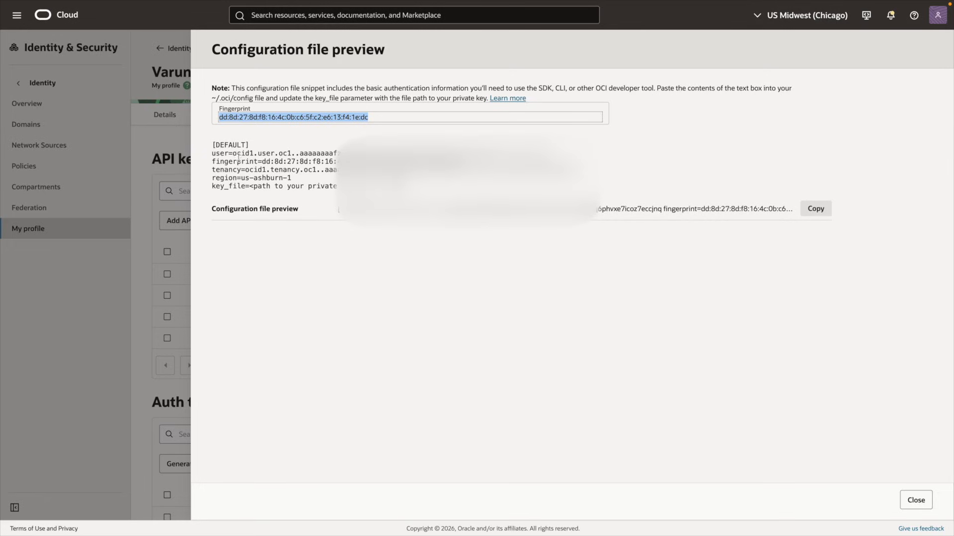
left_click_drag(211, 152, 292, 178)
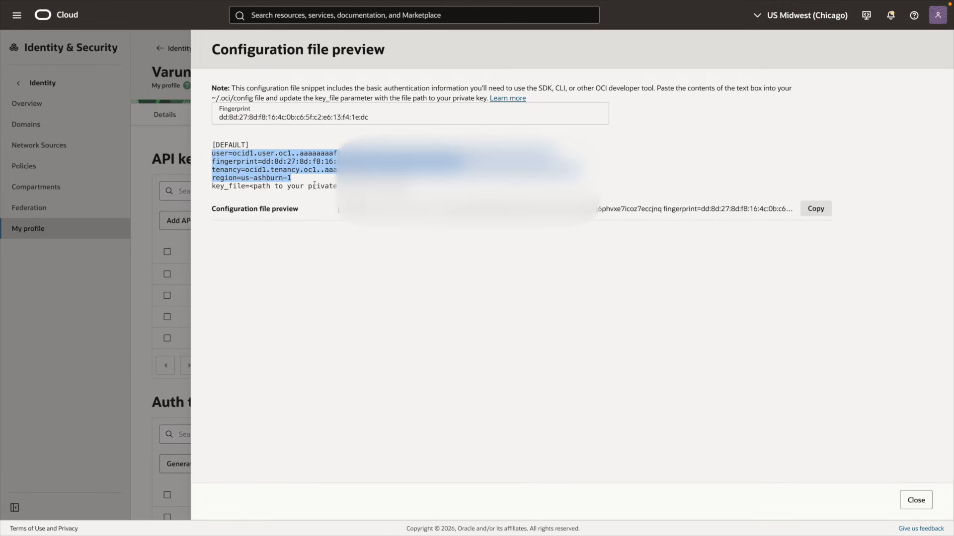
left_click_drag(253, 186, 372, 186)
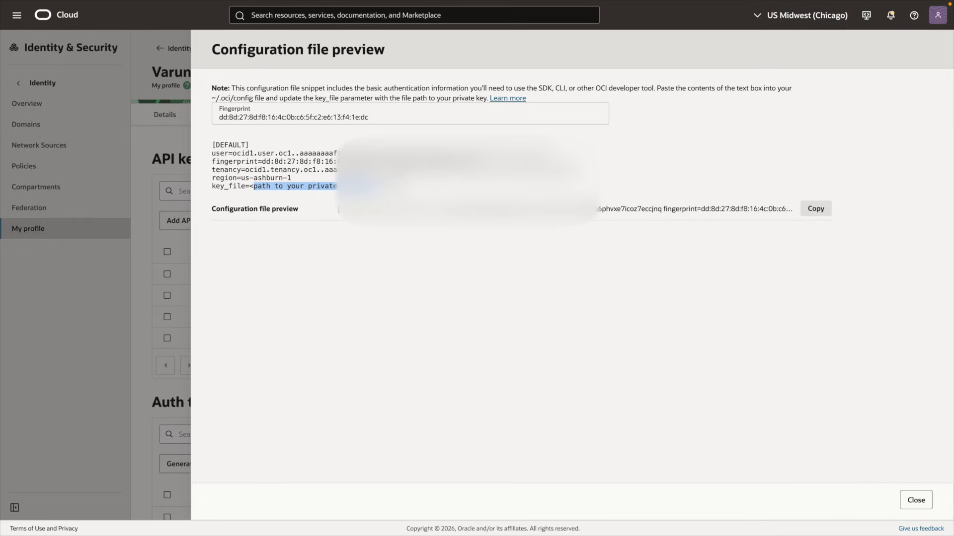
left_click(916, 500)
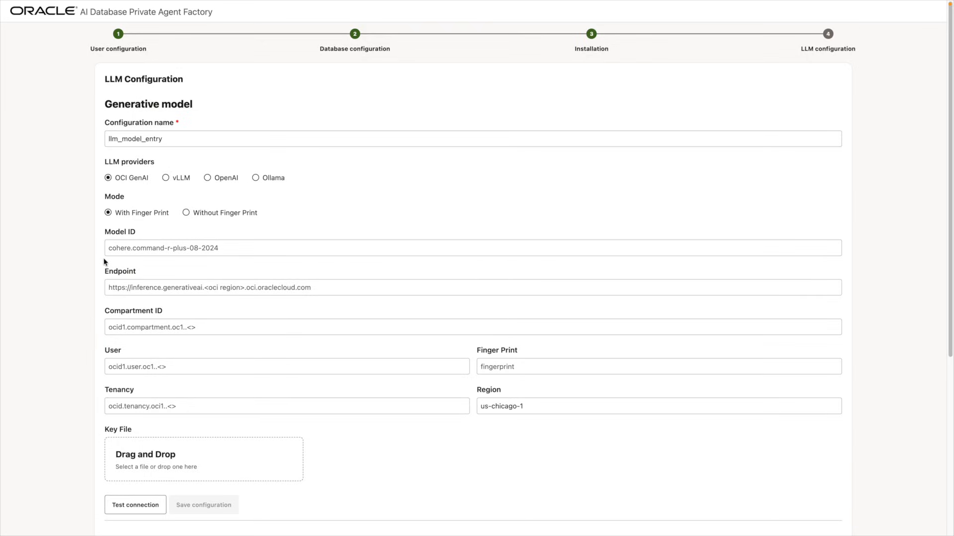
In the OCI Console, go to Generative AI's chat playground under Analytics & AI
key("ctrl+Tab")
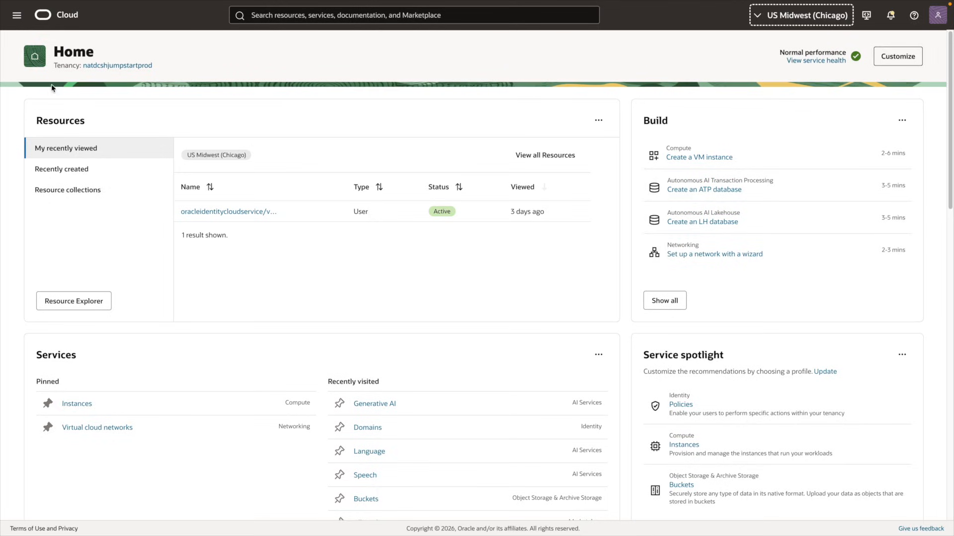
left_click(16, 17)
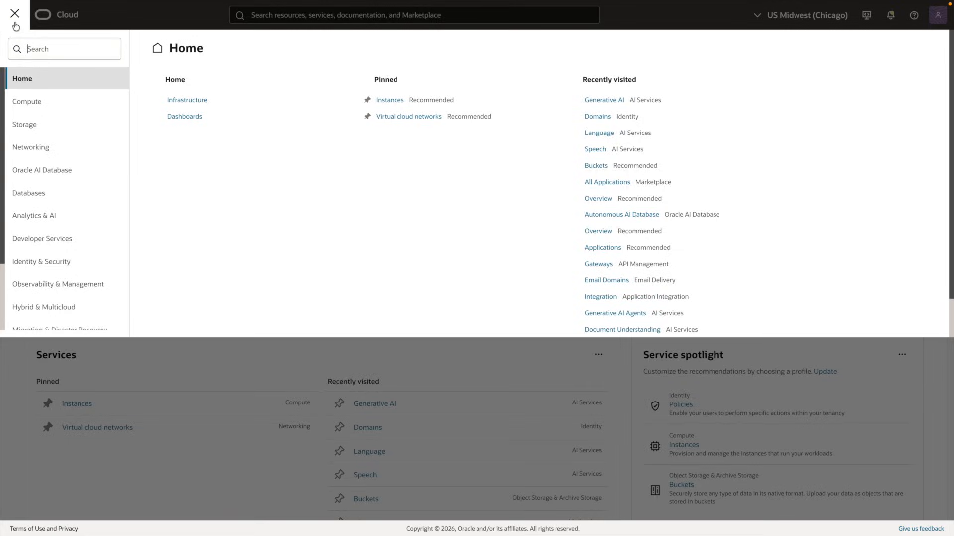
left_click(57, 216)
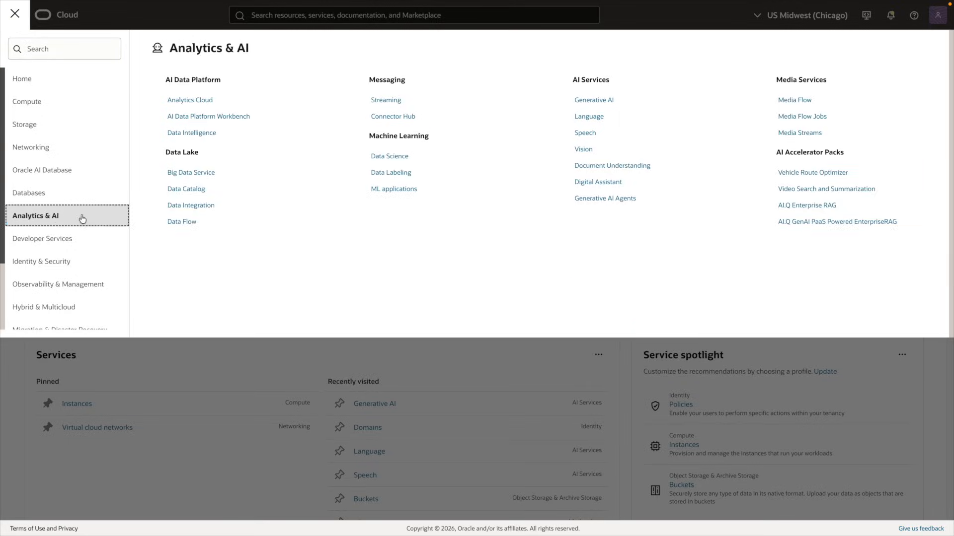
left_click(598, 100)
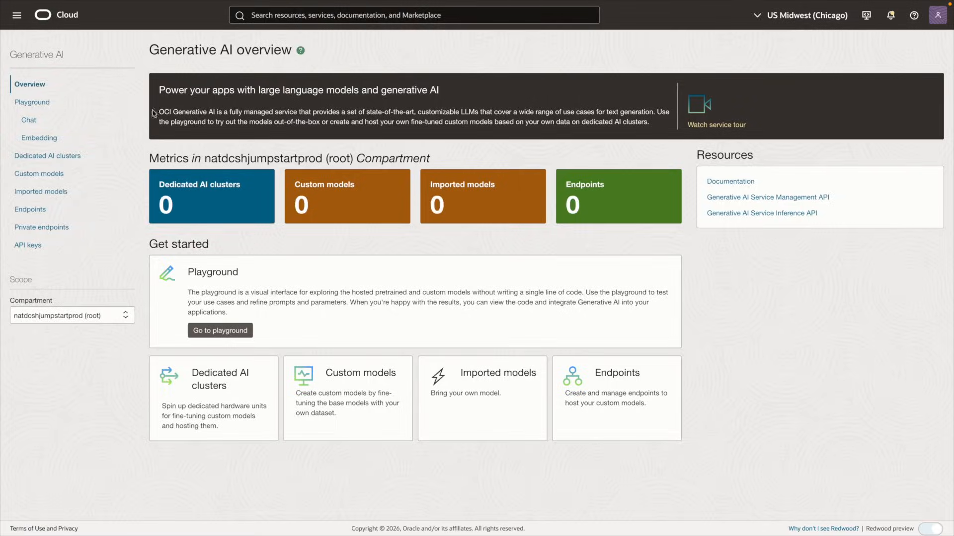
left_click(48, 132)
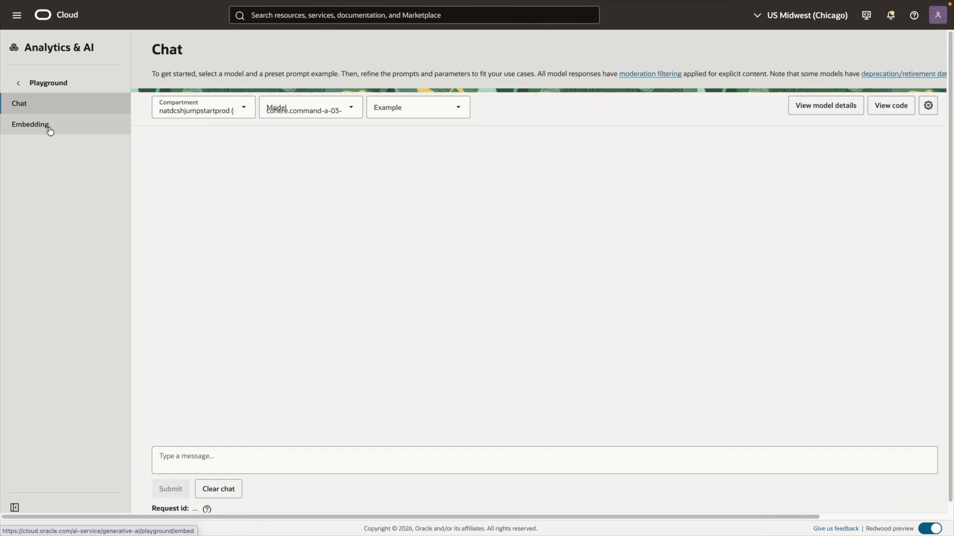
Page through the pre-trained chat models and copy the name xai.grok-4-fast-non-reasoning
left_click(801, 114)
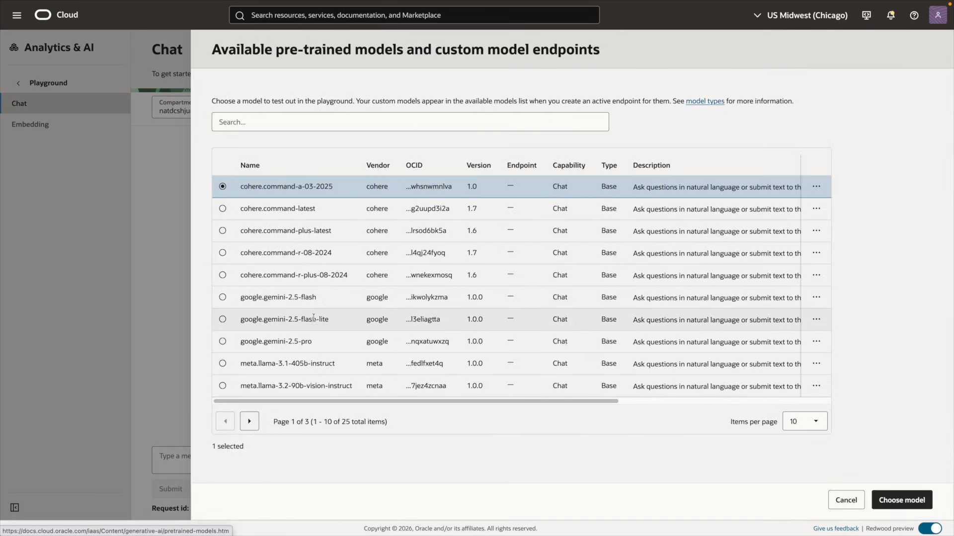
left_click(249, 421)
left_click(249, 421)
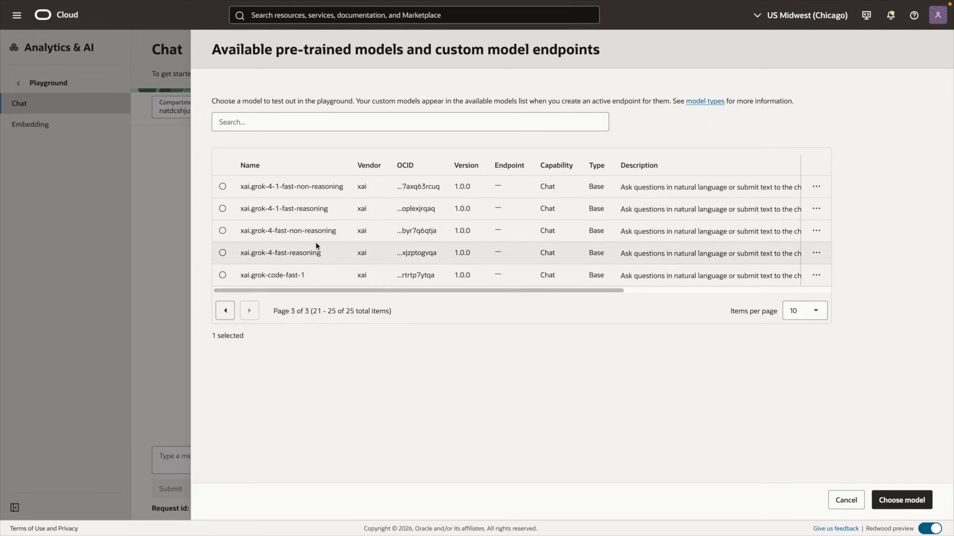
double_click(285, 231)
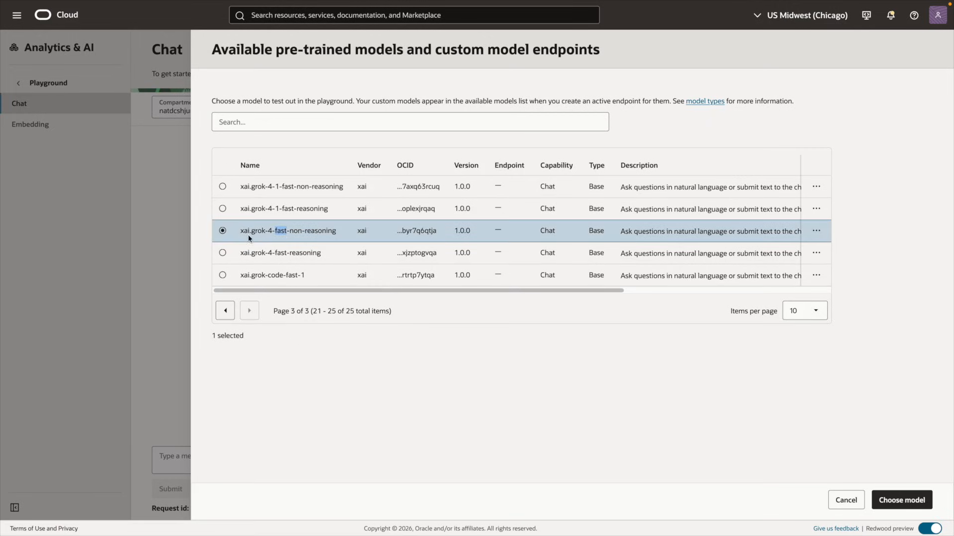
left_click_drag(241, 232, 346, 235)
key("ctrl+c")
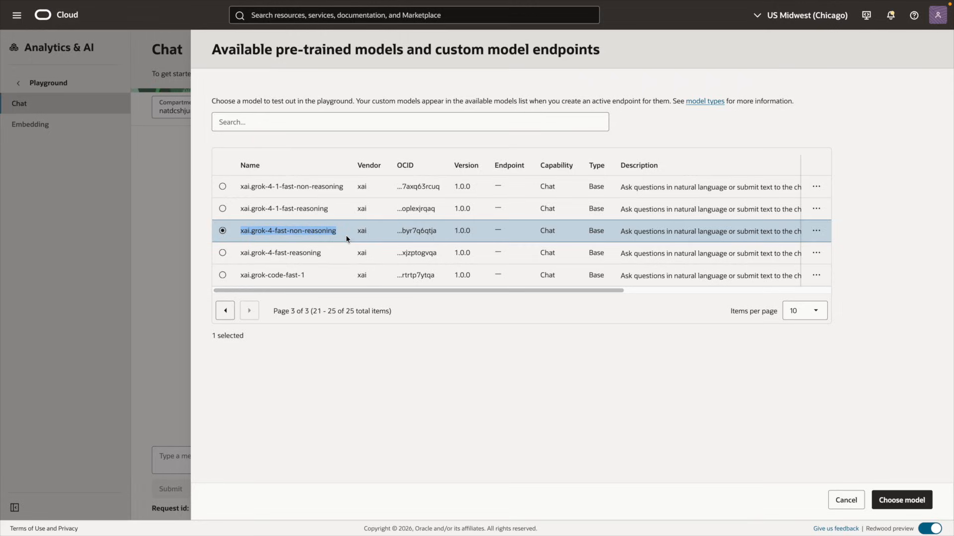
key("ctrl+Tab")
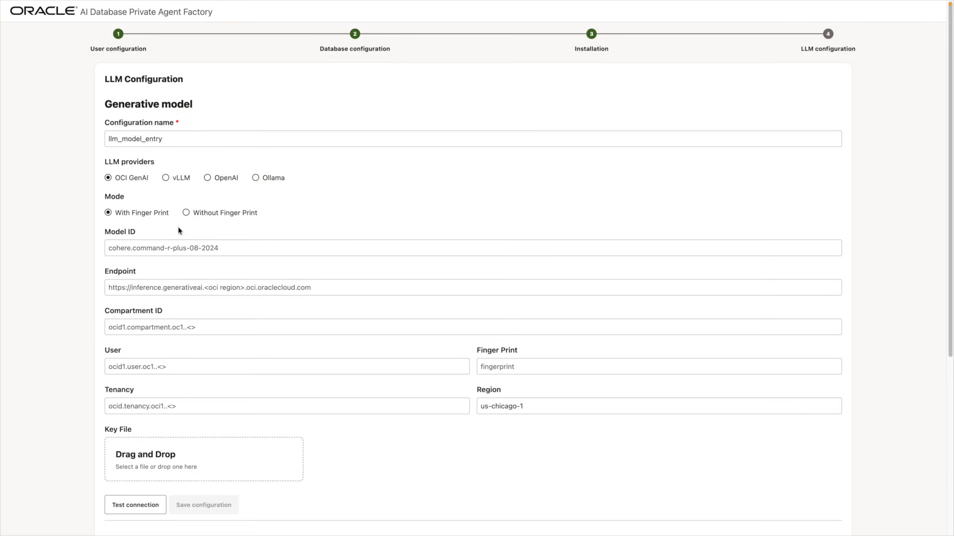
Save a tested generative configuration XGrok4Fast using xai.grok-4-fast-non-reasoning and oci_api_key.pem
left_click(171, 248)
key("ctrl+v")
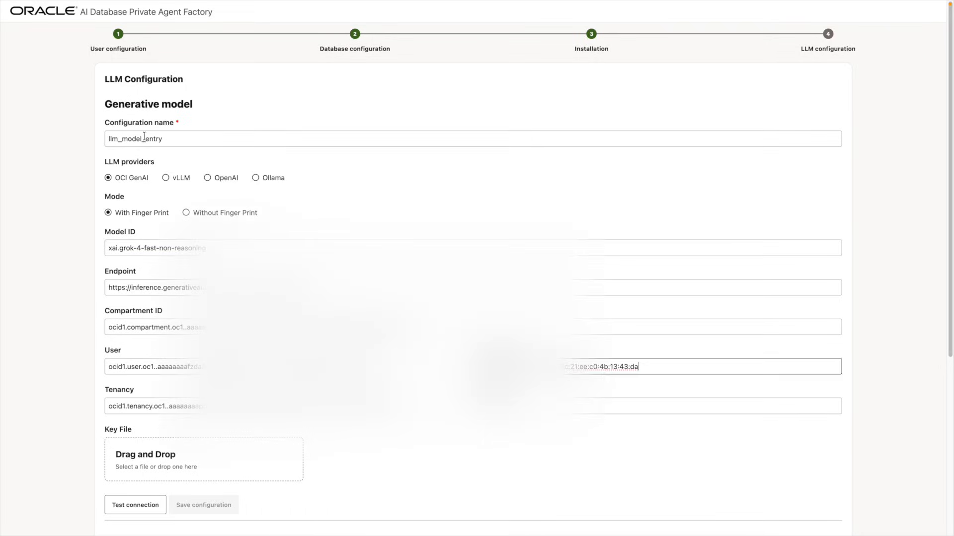
double_click(145, 137)
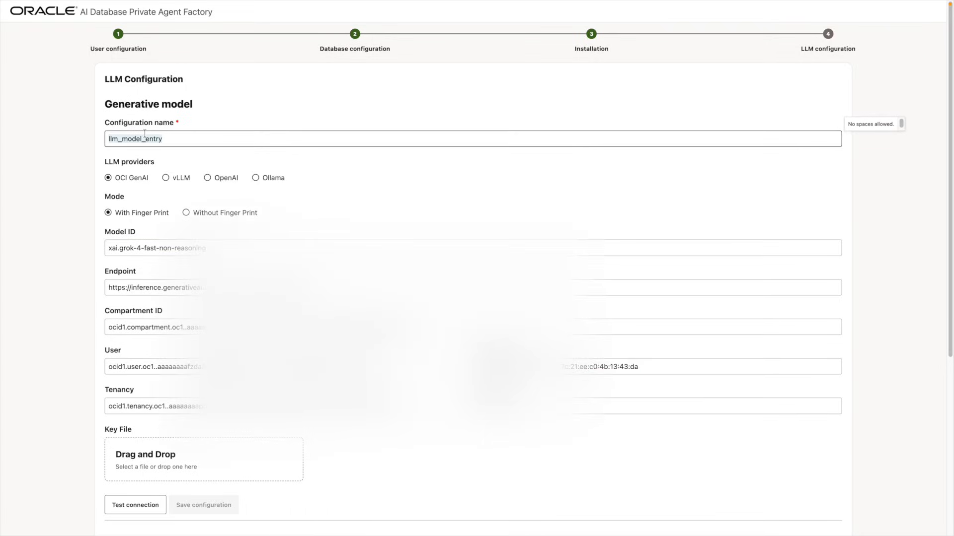
type("XGrok4Fast")
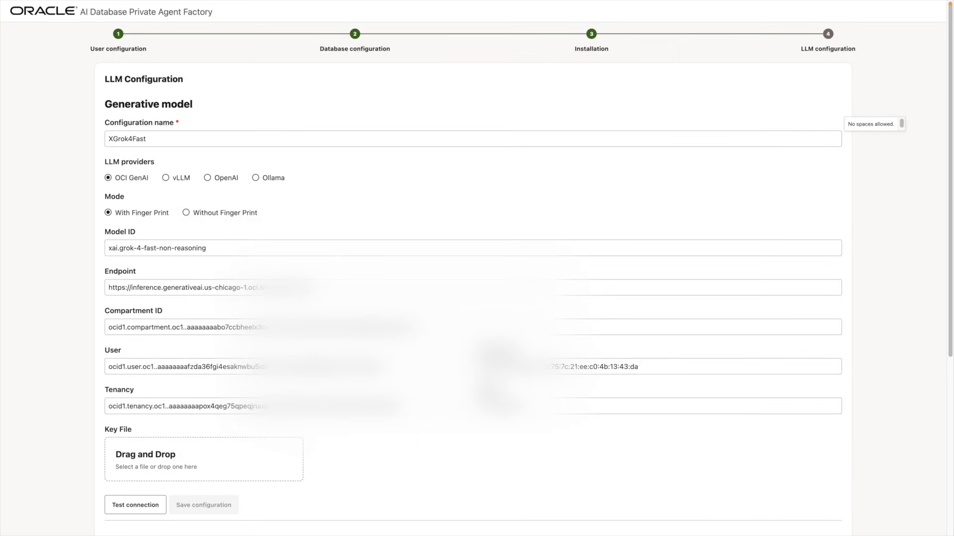
left_click_drag(619, 408, 234, 467)
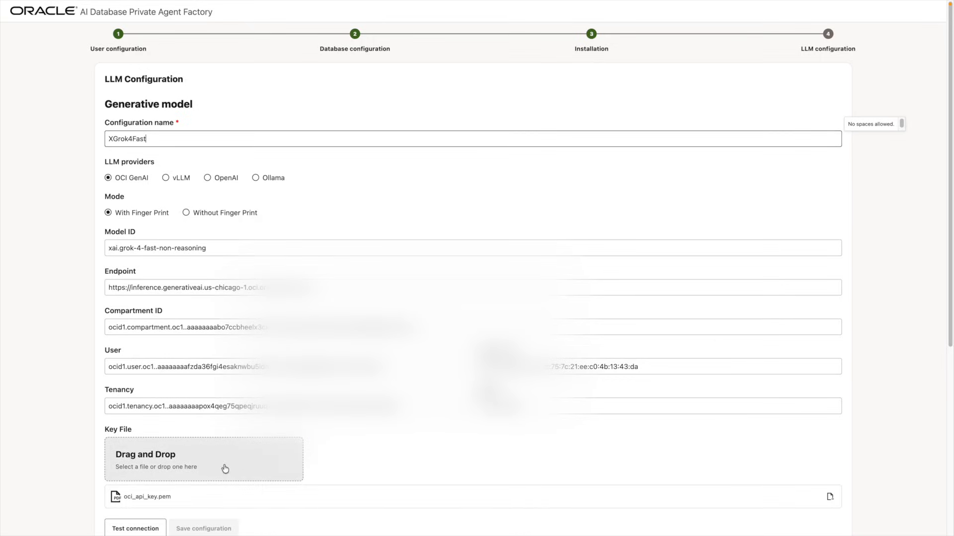
left_click(133, 529)
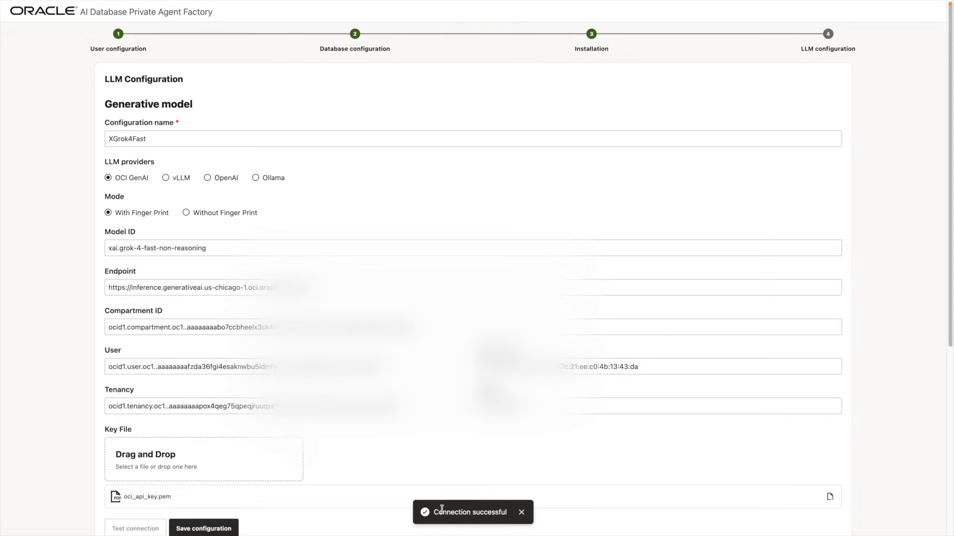
left_click(173, 528)
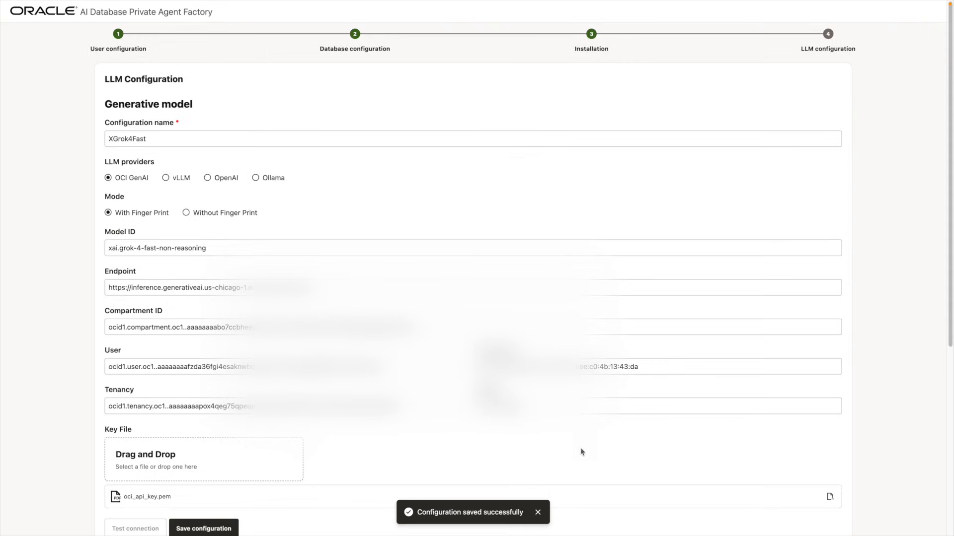
Set the embedding provider to OCI GenAI
scroll(579, 445, "down", 6)
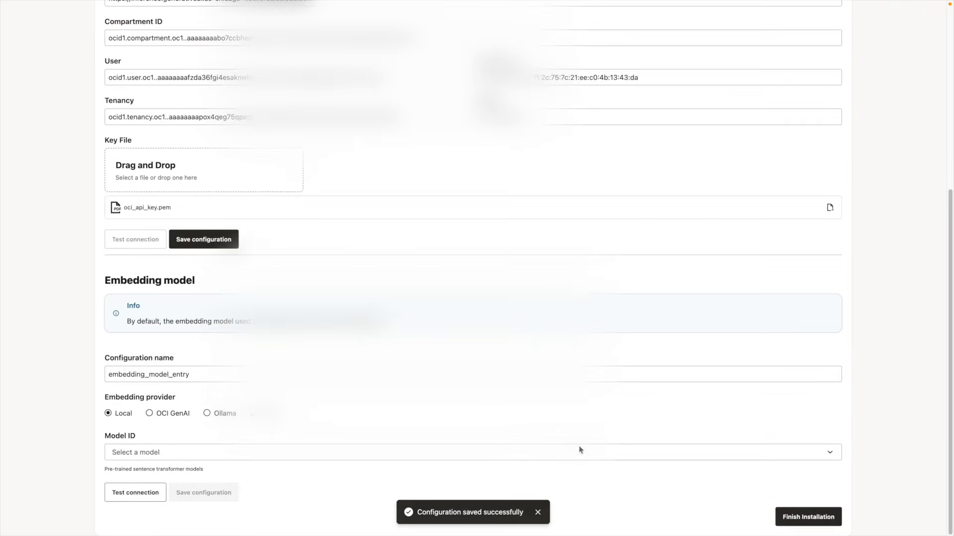
left_click(164, 416)
scroll(196, 390, "down", 5)
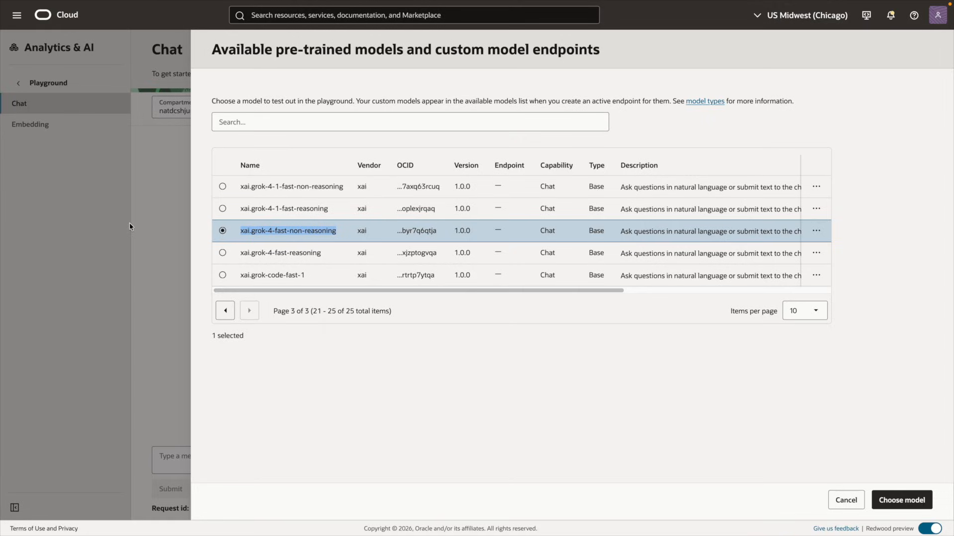
Open the embedding playground's model details and select the cohere.embed-english-v3.0 name
left_click(845, 500)
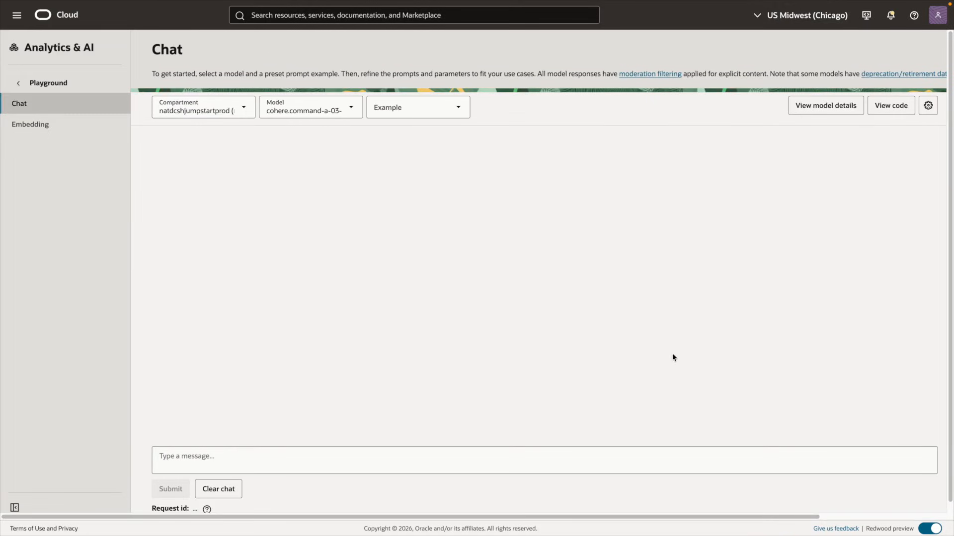
left_click(44, 133)
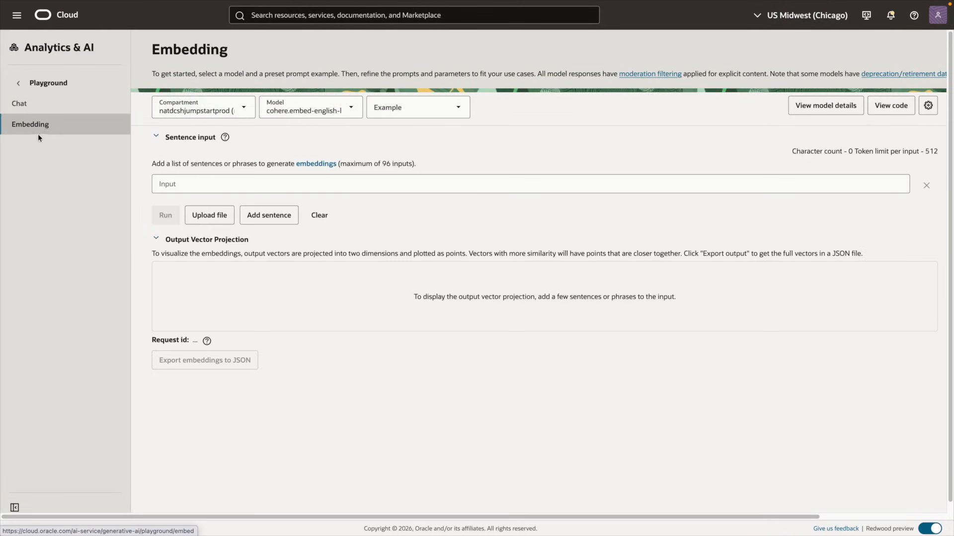
left_click(826, 105)
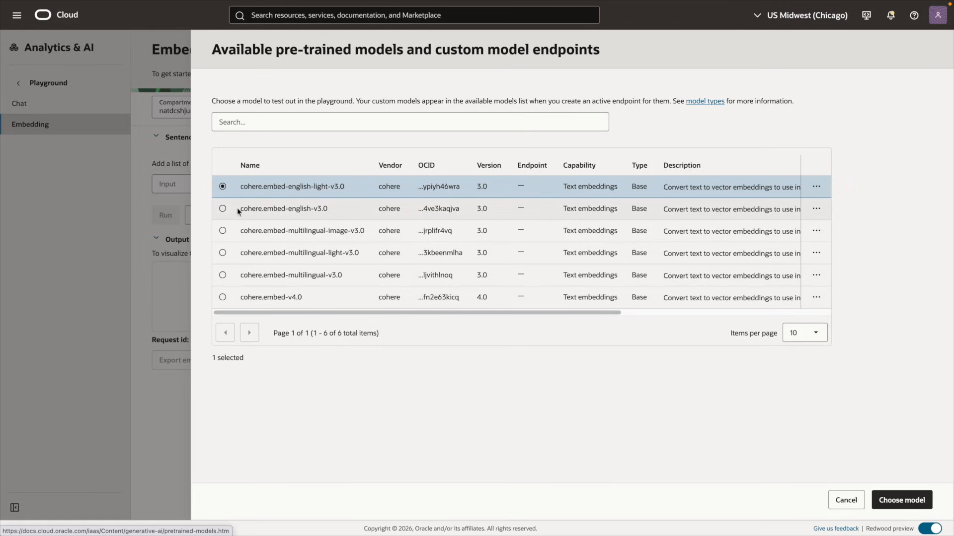
left_click_drag(240, 209, 339, 209)
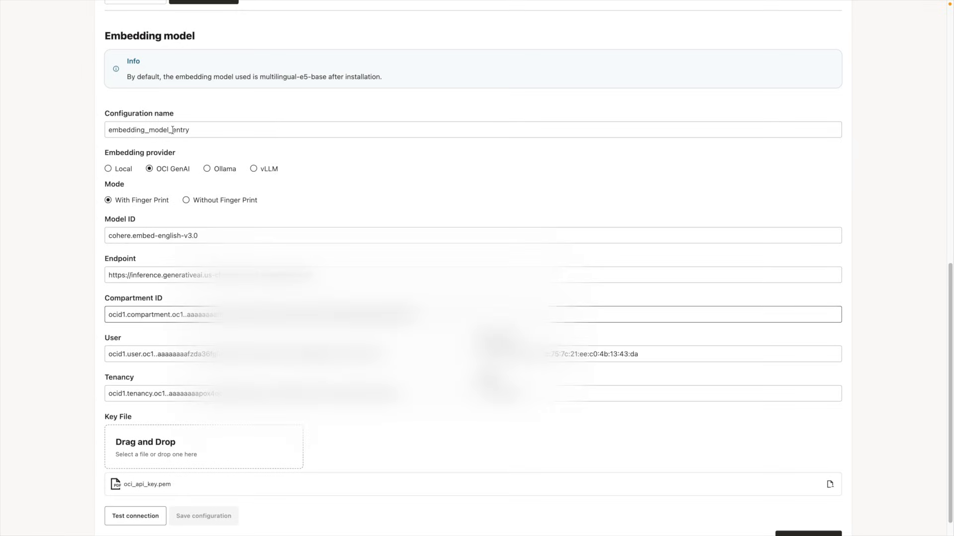
Name the embedding configuration coherev3, test and save it, then finish the installation
left_click(173, 130)
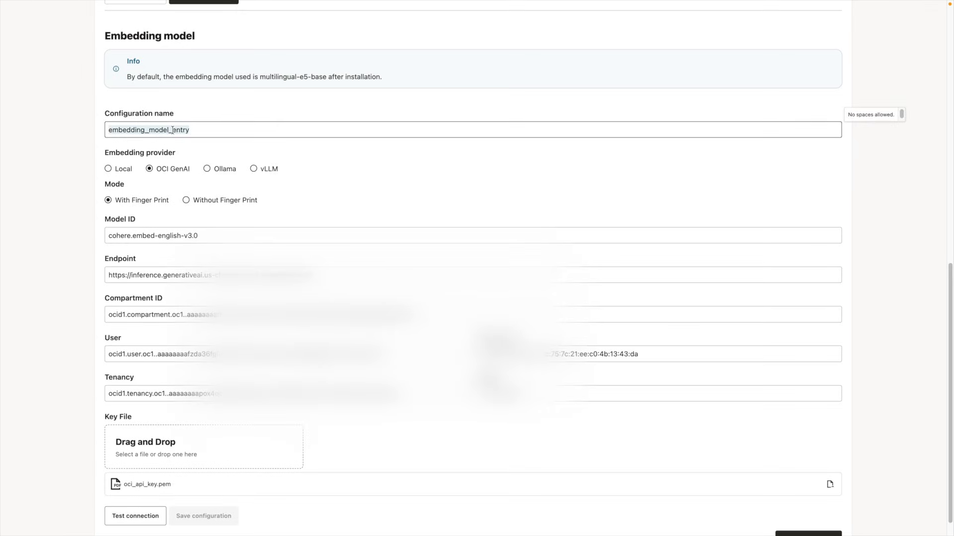
type("co")
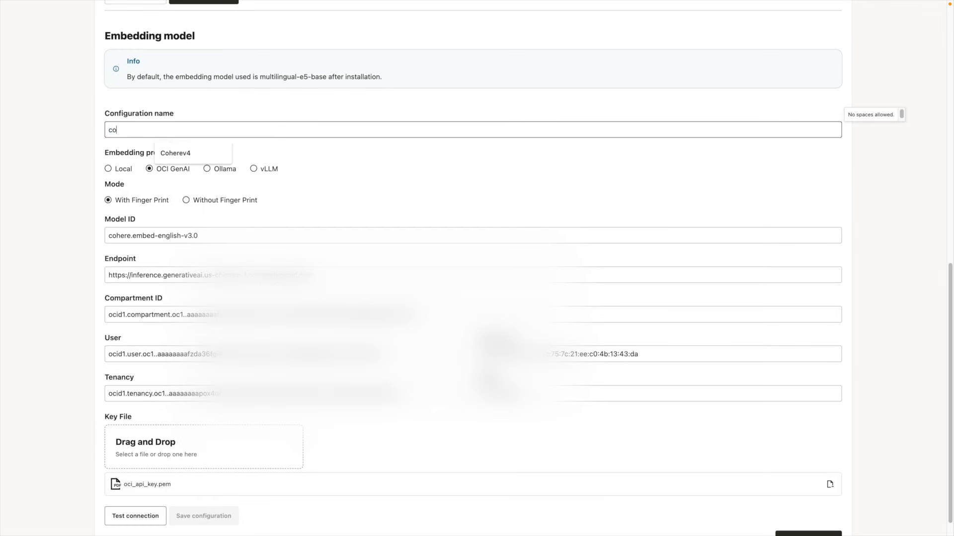
type("herev3")
left_click(37, 245)
left_click(132, 515)
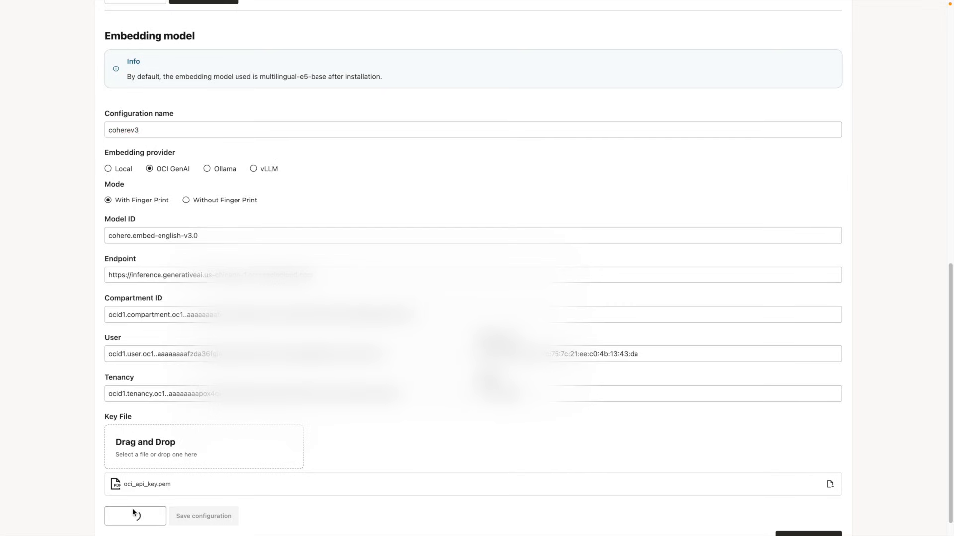
left_click(203, 516)
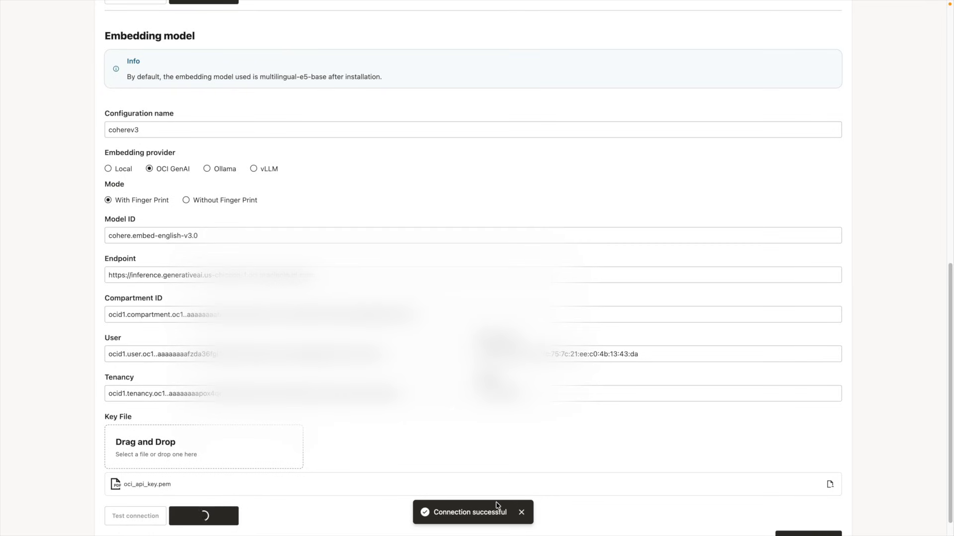
scroll(697, 436, "down", 1)
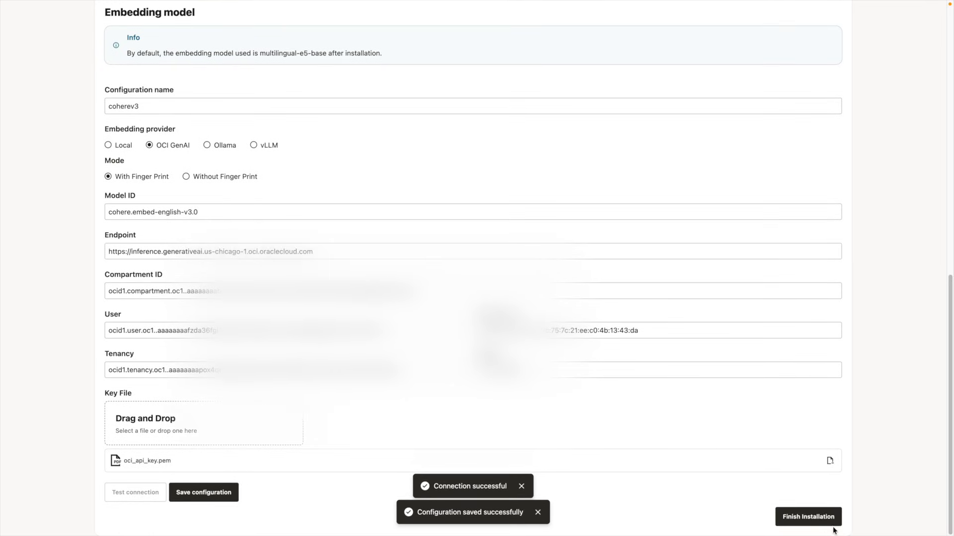
left_click(816, 517)
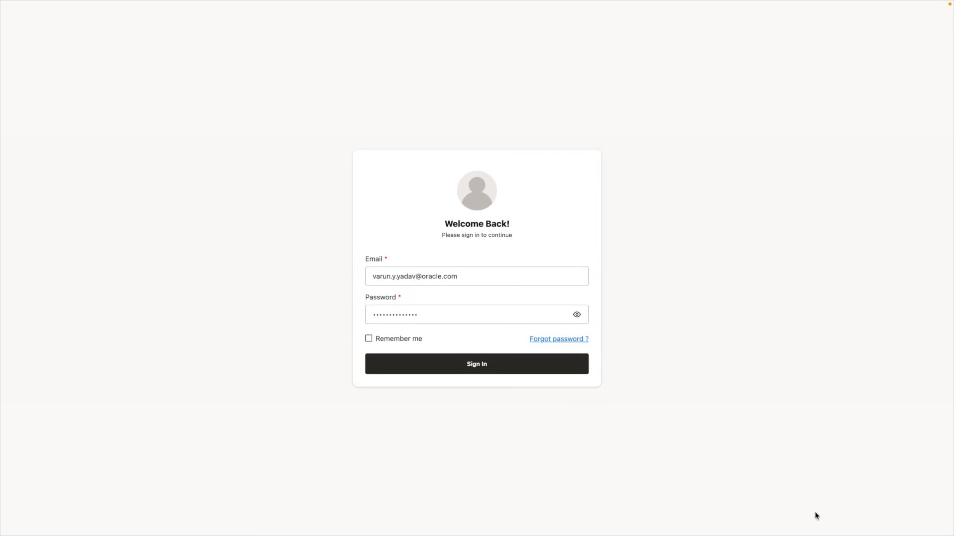
Sign in with Remember me and review the generative and embedding model configurations
left_click(392, 338)
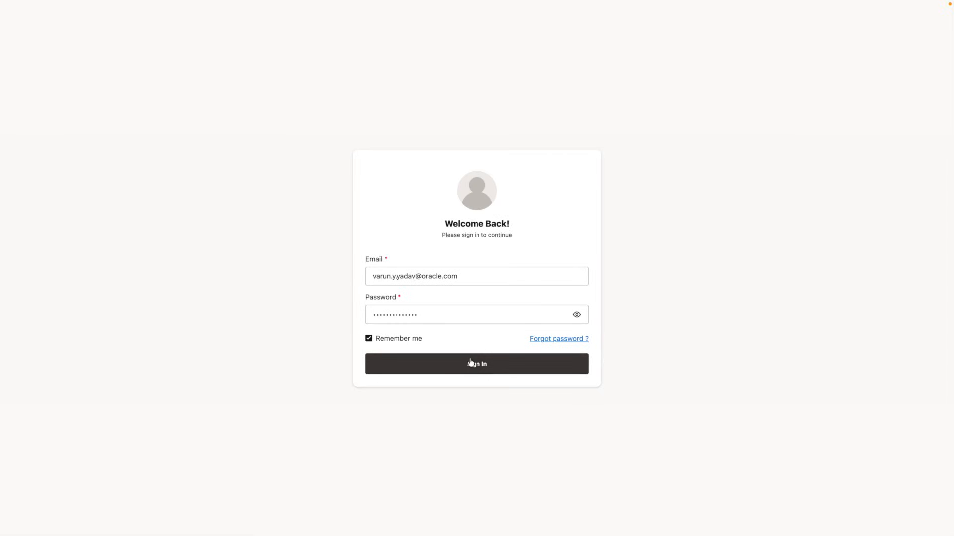
left_click(469, 363)
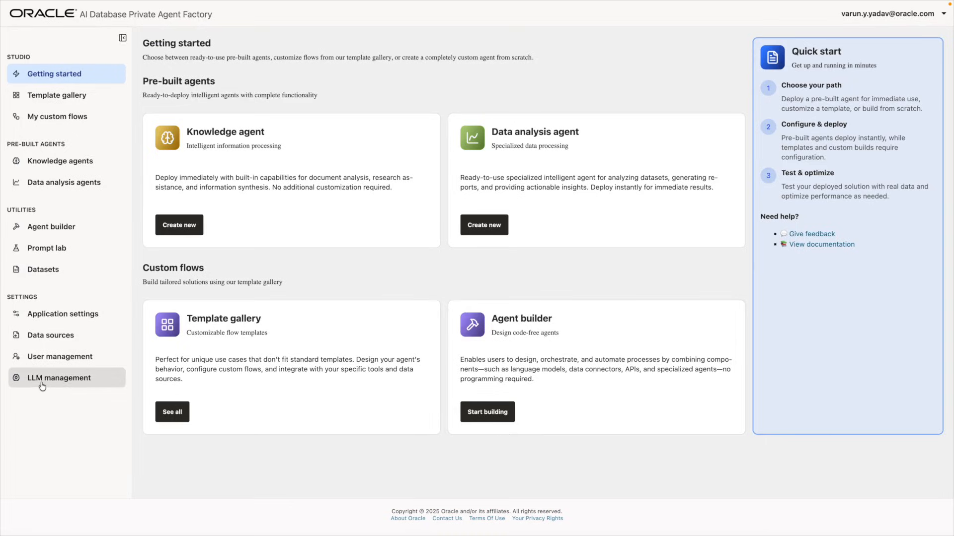
left_click(63, 383)
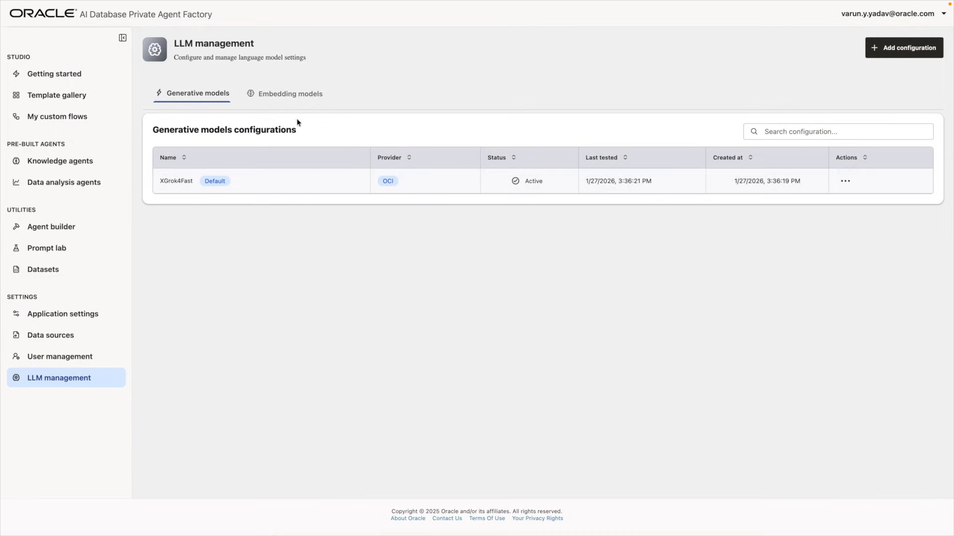
left_click(285, 94)
left_click(198, 93)
Open and cancel a new model configuration, then browse the Template gallery
left_click(887, 52)
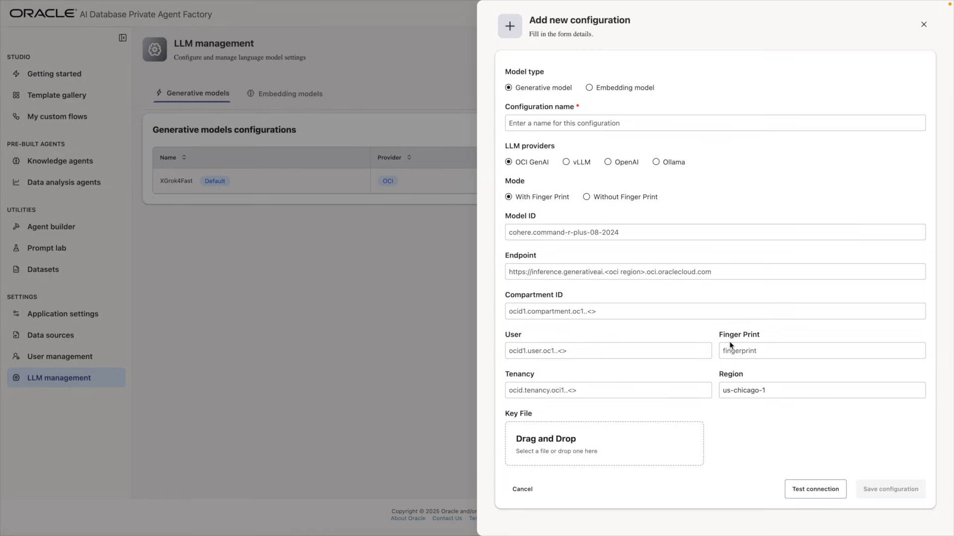
left_click(522, 489)
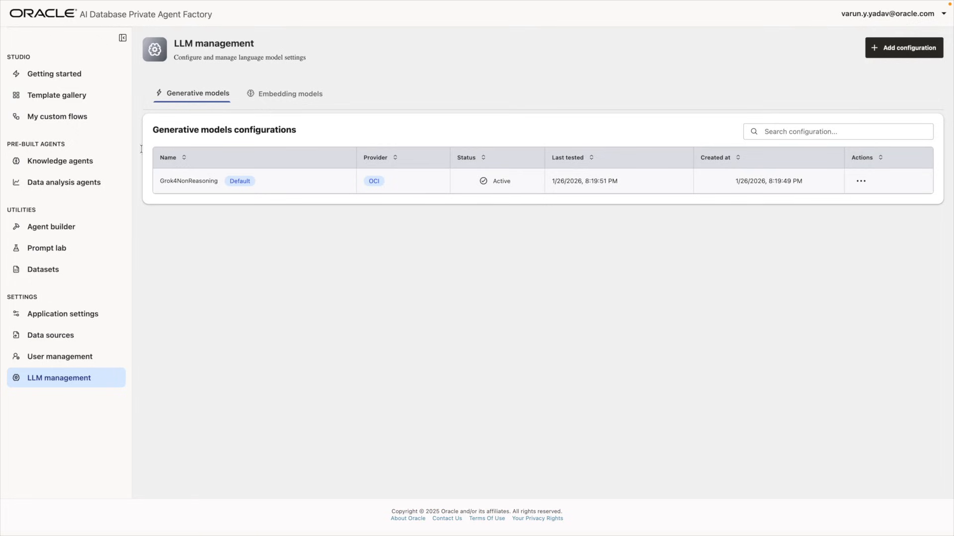
left_click(75, 98)
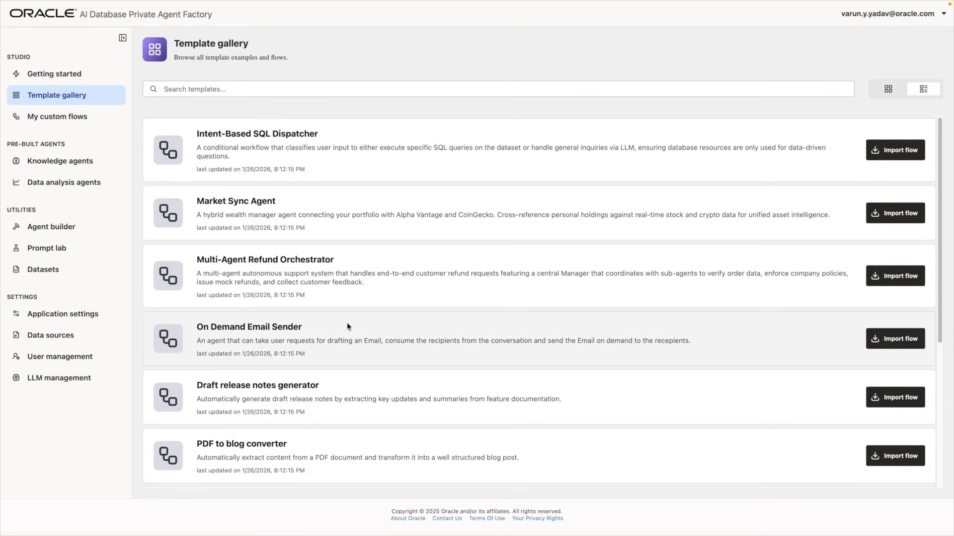
Import the Meeting summary item extractor flow from the Template gallery
scroll(348, 328, "down", 1)
scroll(348, 331, "down", 3)
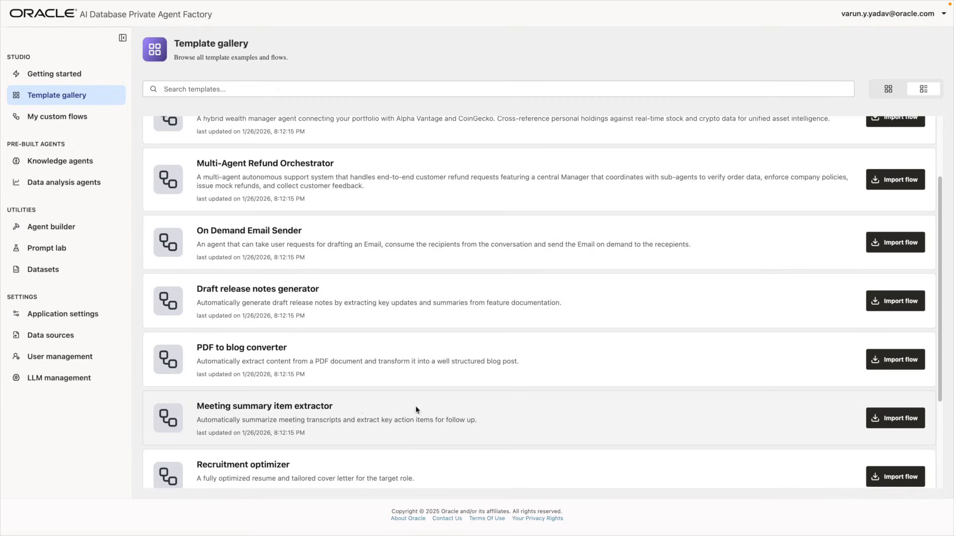
left_click(894, 423)
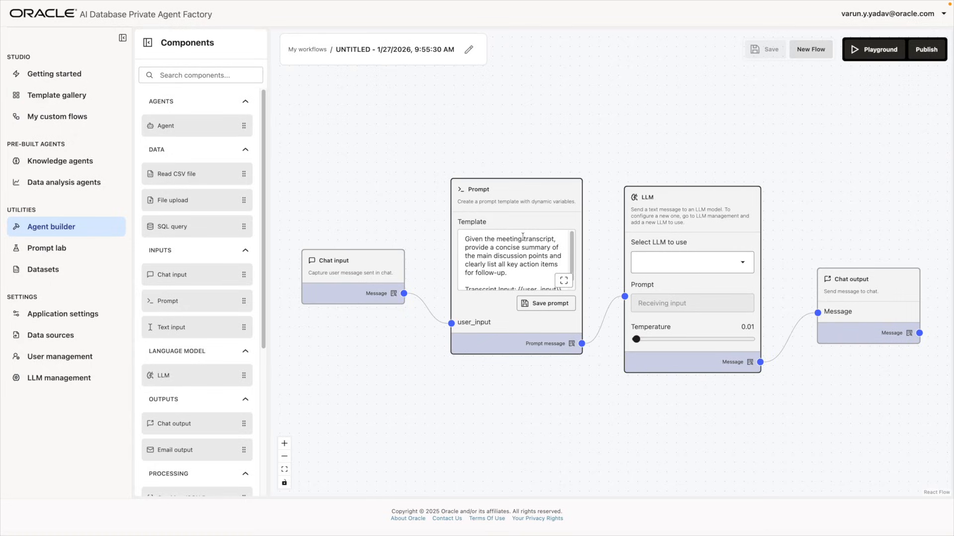
Set the flow's LLM to XGrok4Fast (oci), save it, and open its playground
scroll(522, 236, "down", 1)
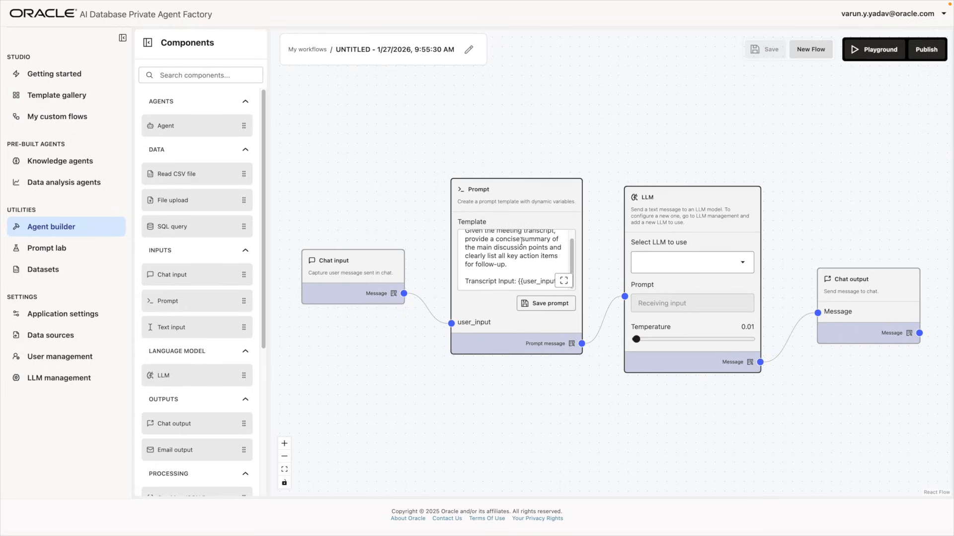
left_click(674, 257)
left_click(670, 292)
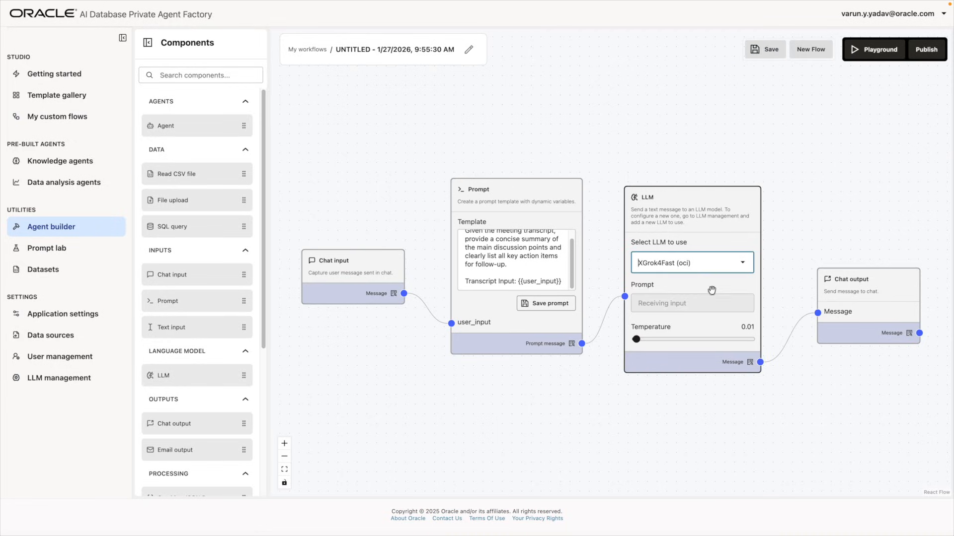
left_click(778, 53)
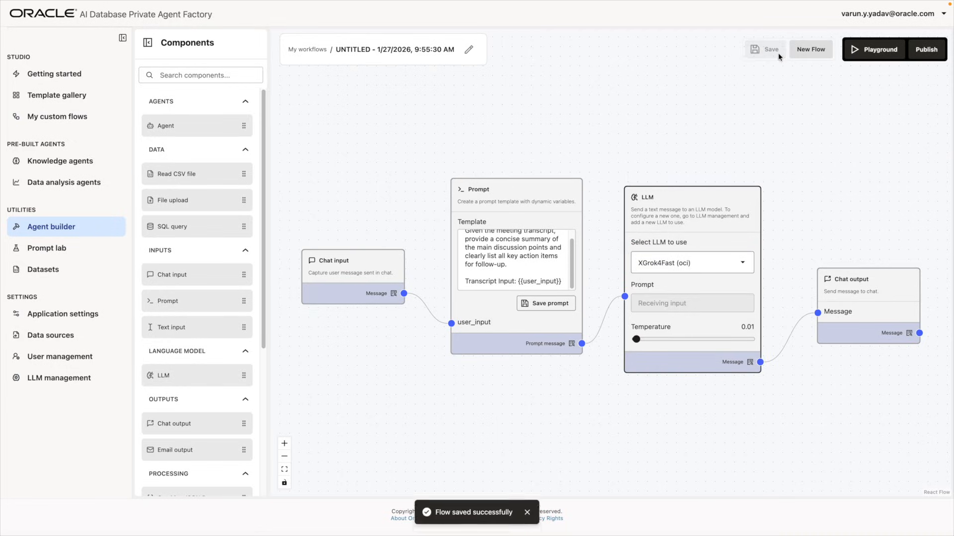
left_click(864, 55)
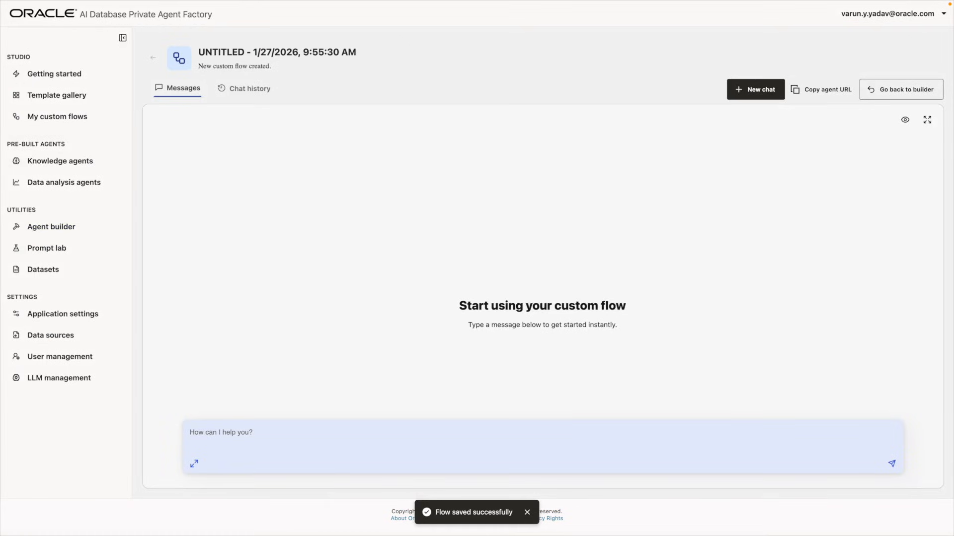
Send the meeting transcript to the flow, check its summary in chat history, and return to the builder
key("ctrl+Up")
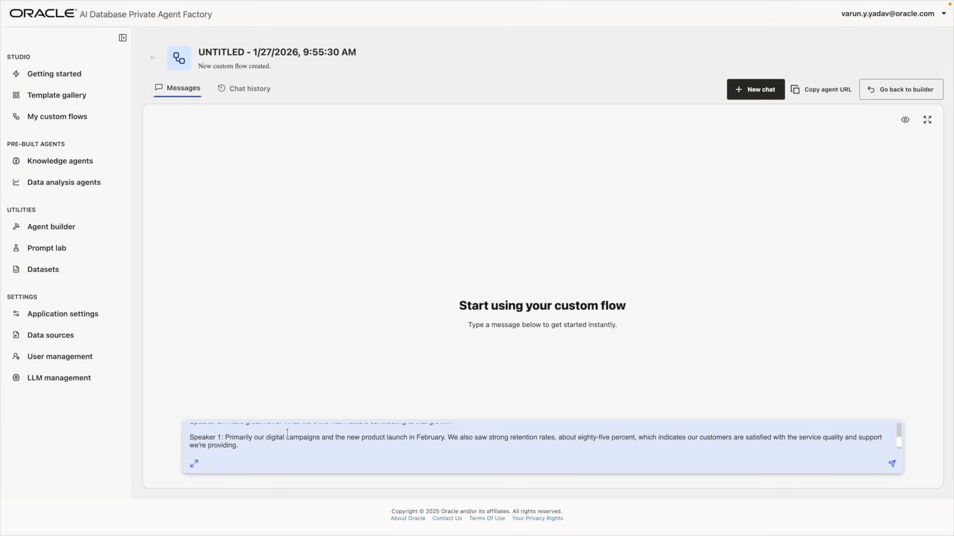
key("Return")
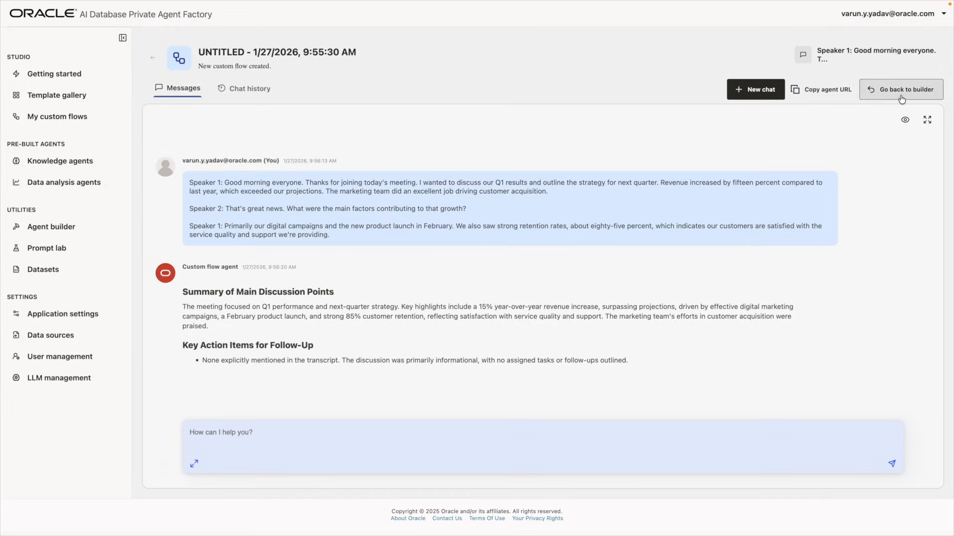
left_click(251, 89)
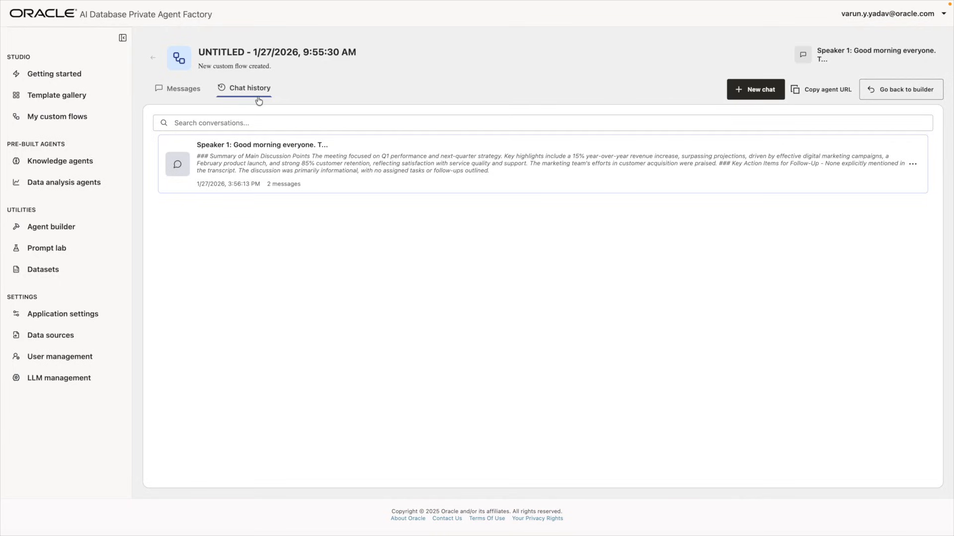
left_click(894, 94)
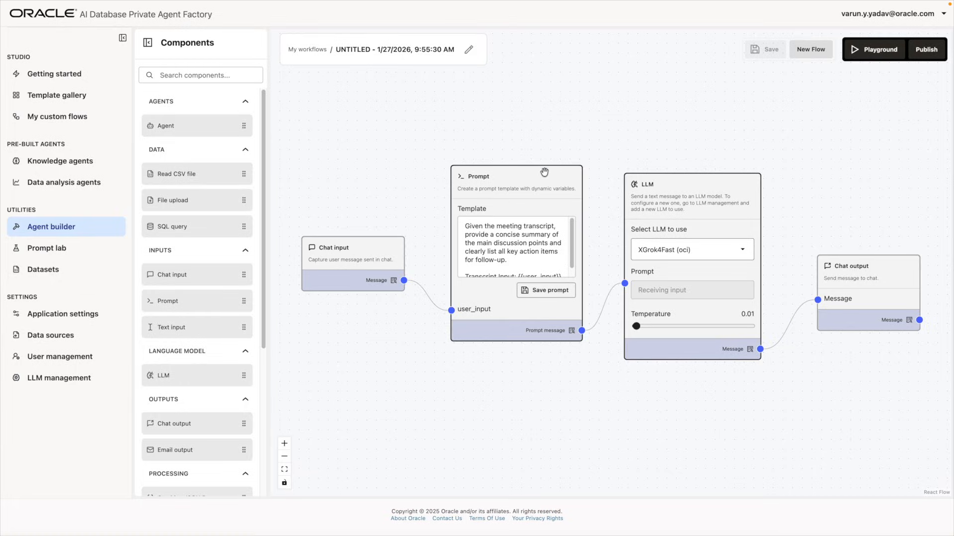
Start a new custom flow with a Chat input node and an LLM node
left_click(83, 116)
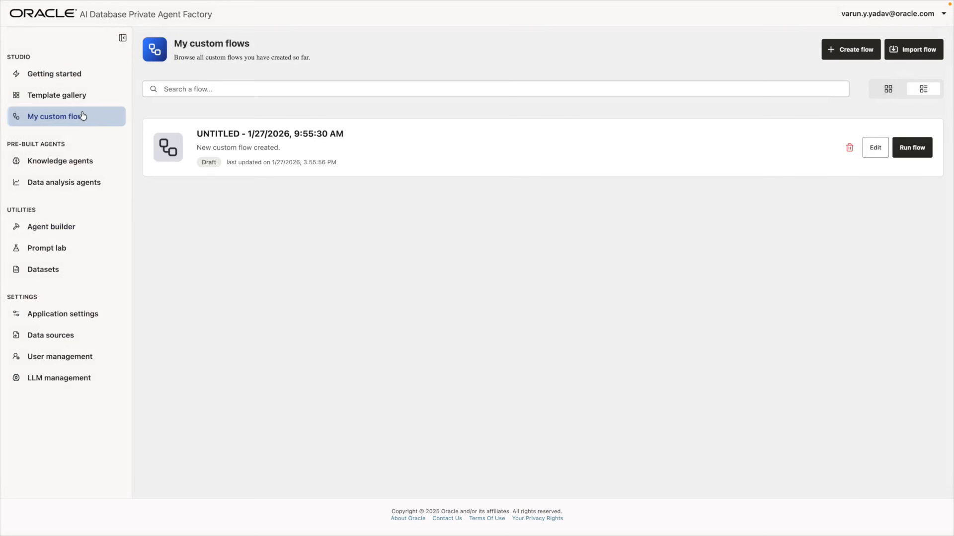
left_click(847, 52)
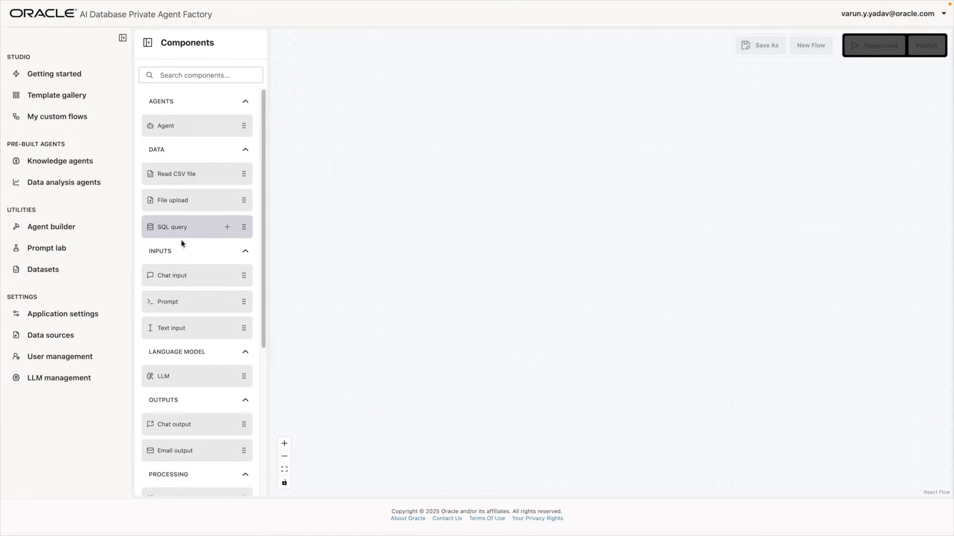
left_click_drag(177, 274, 427, 249)
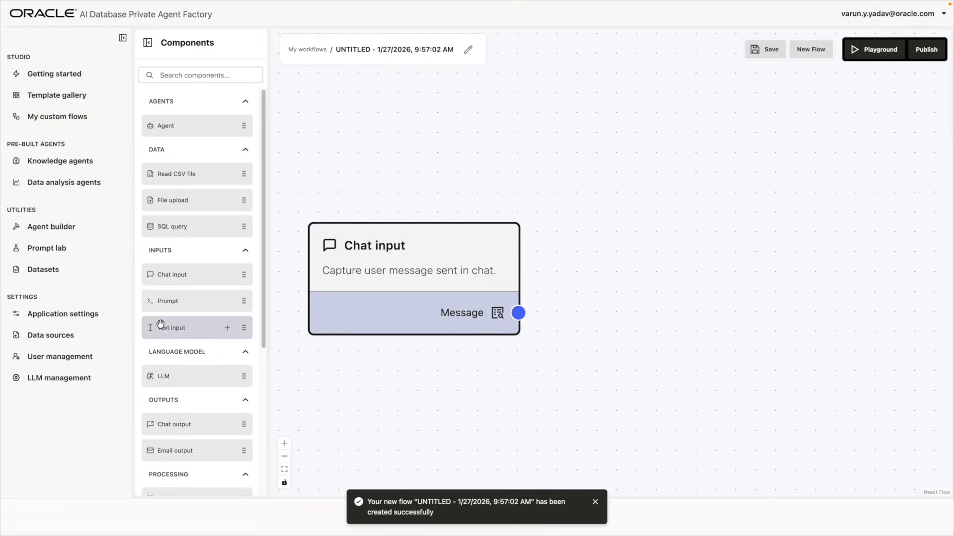
left_click_drag(180, 380, 651, 293)
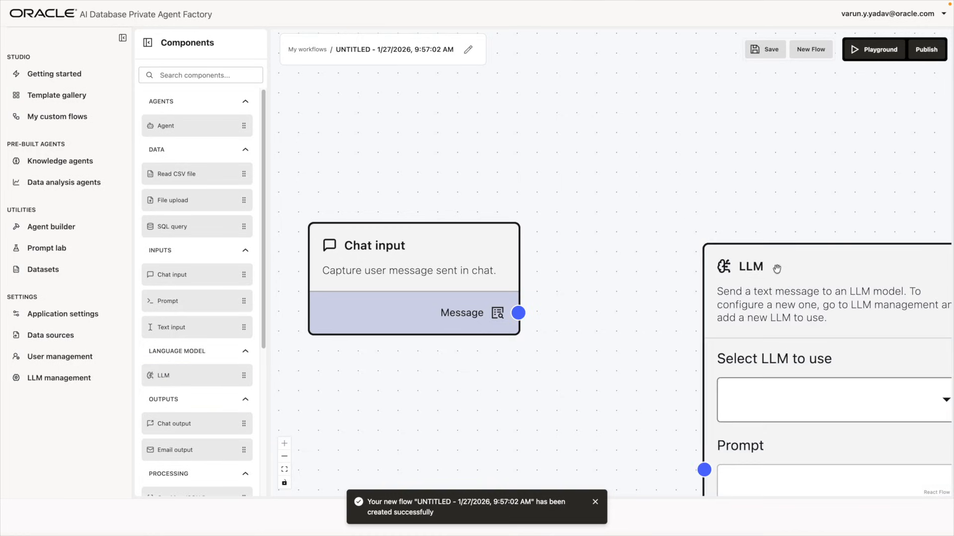
Zoom the canvas out, add a Chat output node, and shift Chat input left
left_click(285, 457)
left_click(285, 457)
left_click(285, 457)
left_click(285, 457)
left_click(286, 457)
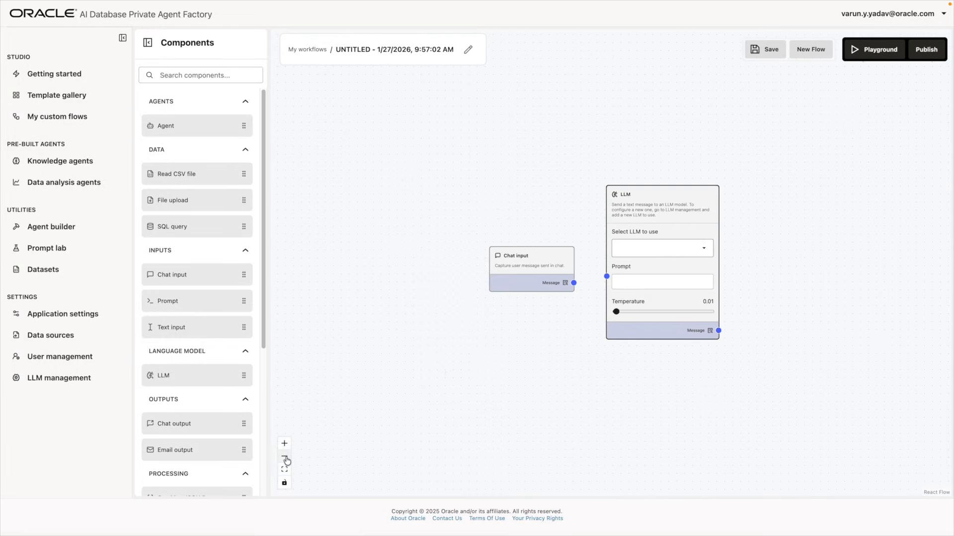
scroll(210, 413, "down", 1)
left_click_drag(189, 404, 859, 235)
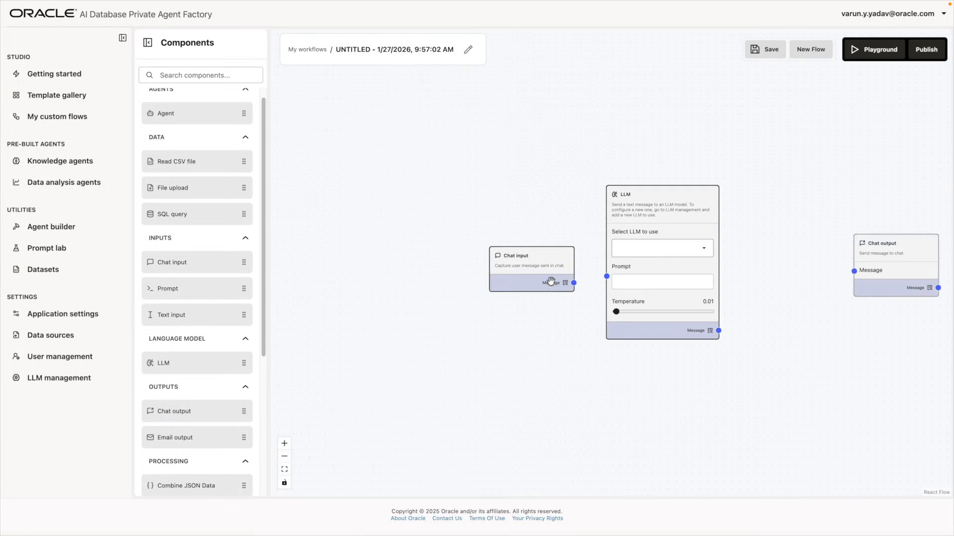
left_click_drag(513, 263, 399, 278)
Connect Chat input to the LLM, set it to XGrok4Fast (oci), and feed its Message to Chat output
left_click_drag(460, 299, 603, 276)
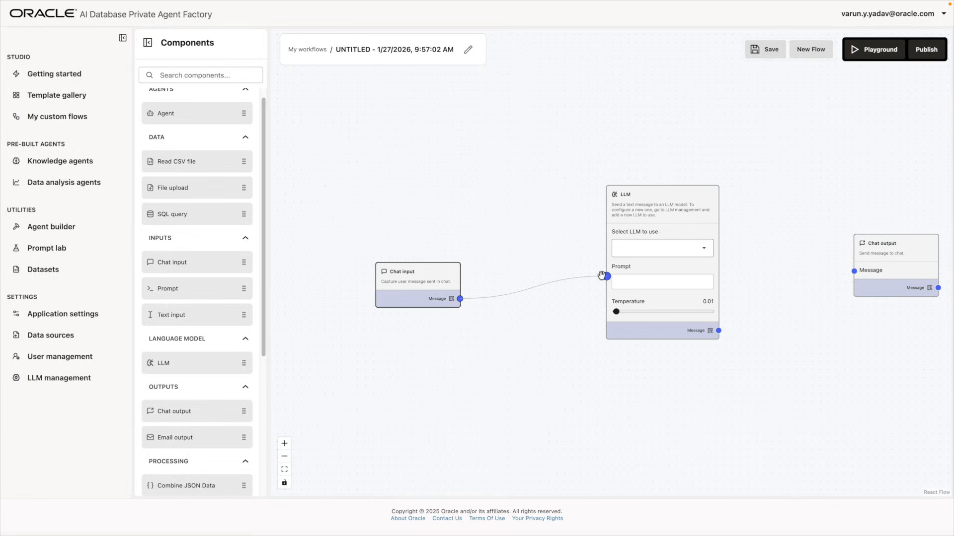
left_click(655, 249)
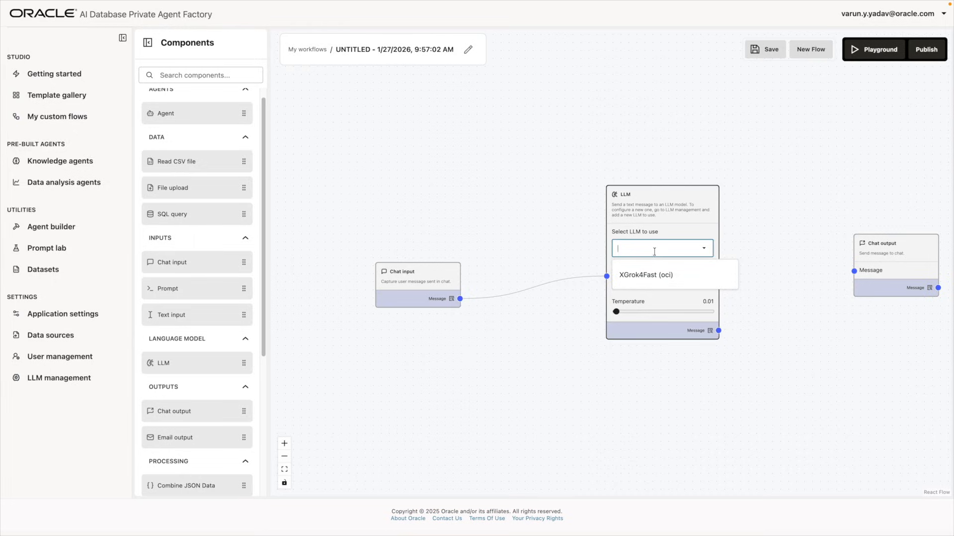
left_click(655, 274)
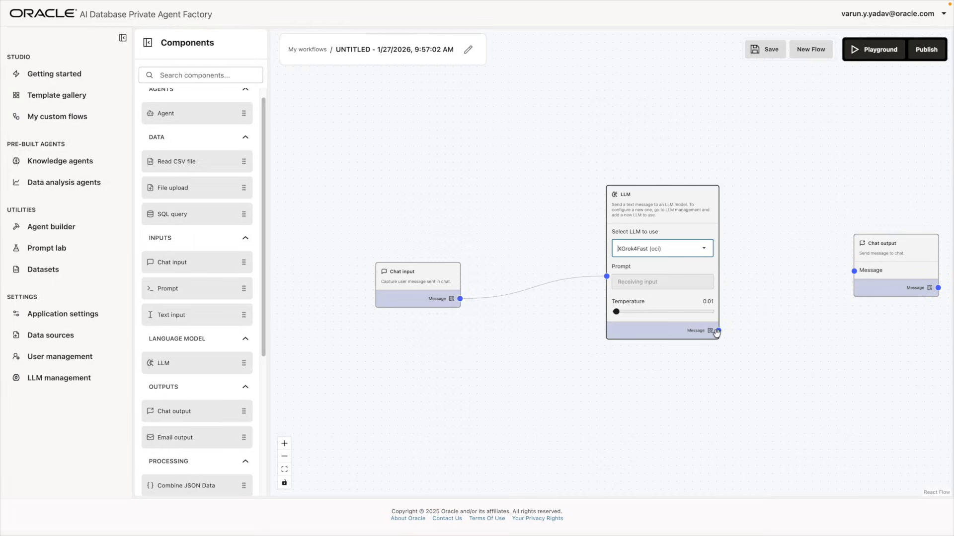
left_click_drag(718, 331, 881, 272)
Save the flow and ask it to list countries in JSON
left_click(865, 55)
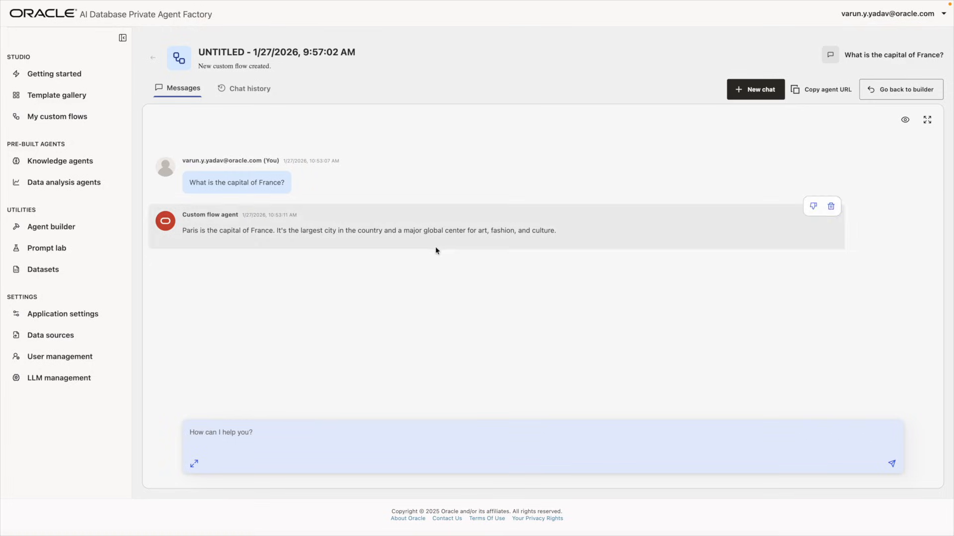
left_click(232, 432)
type("Name 5 countries in JSON format")
key("Return")
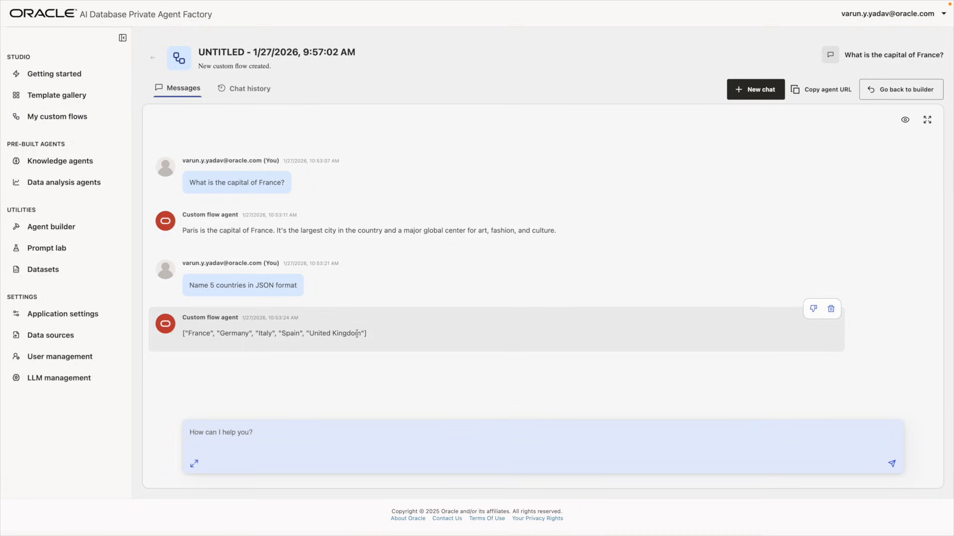
Ask the flow the quantum physics question, then return to the flow builder
type("Explain quantum physics in exactly 25 words")
key("Return")
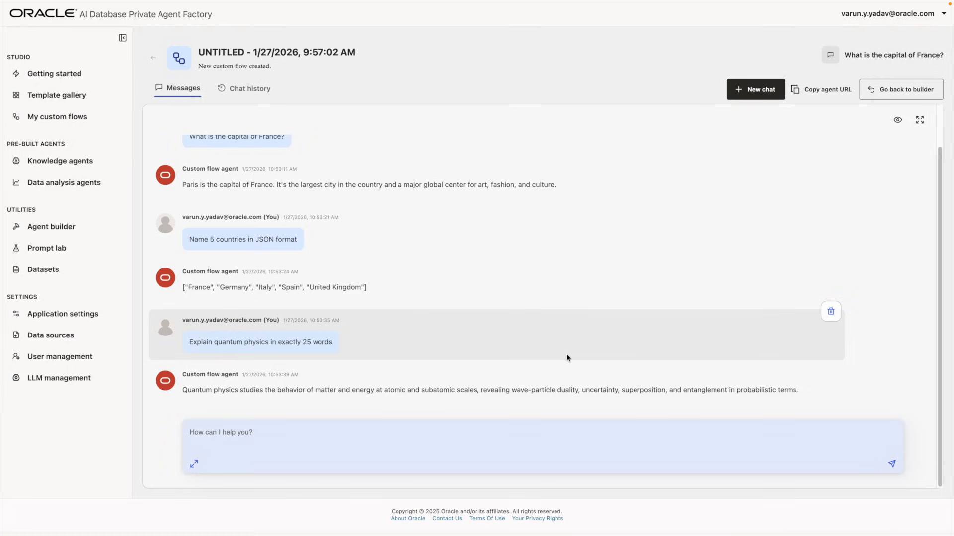
left_click(908, 92)
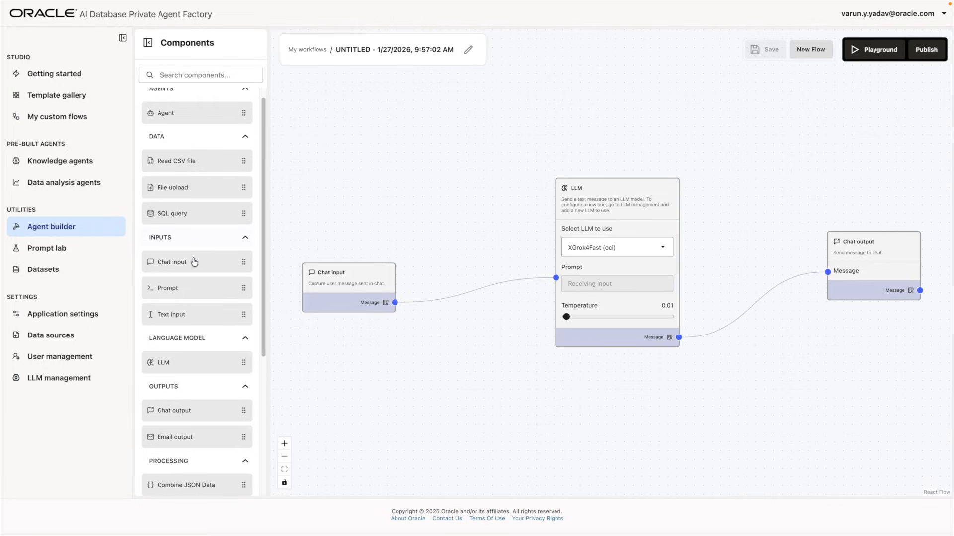
scroll(192, 262, "down", 1)
left_click_drag(193, 262, 193, 262)
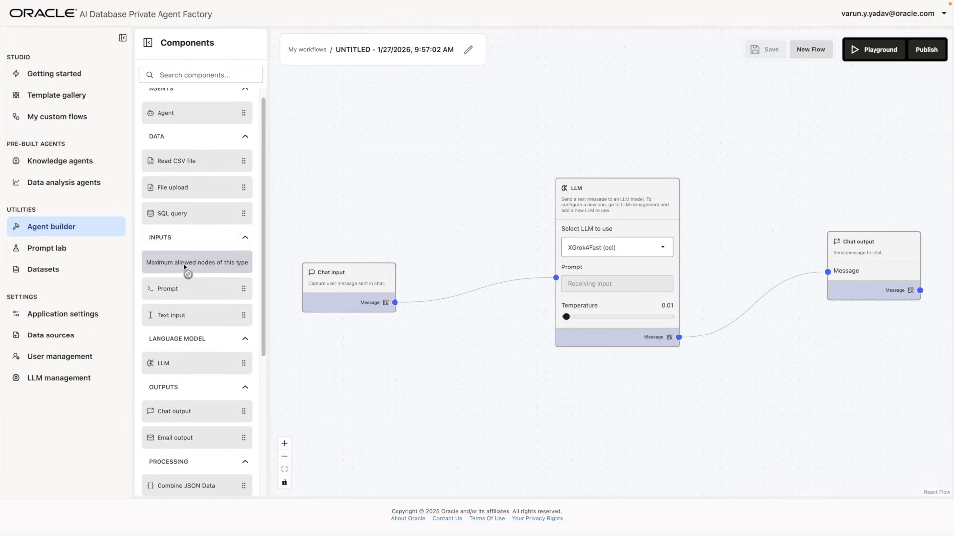
Inspect the Database source form's wallet and connection string options, then cancel
left_click(59, 337)
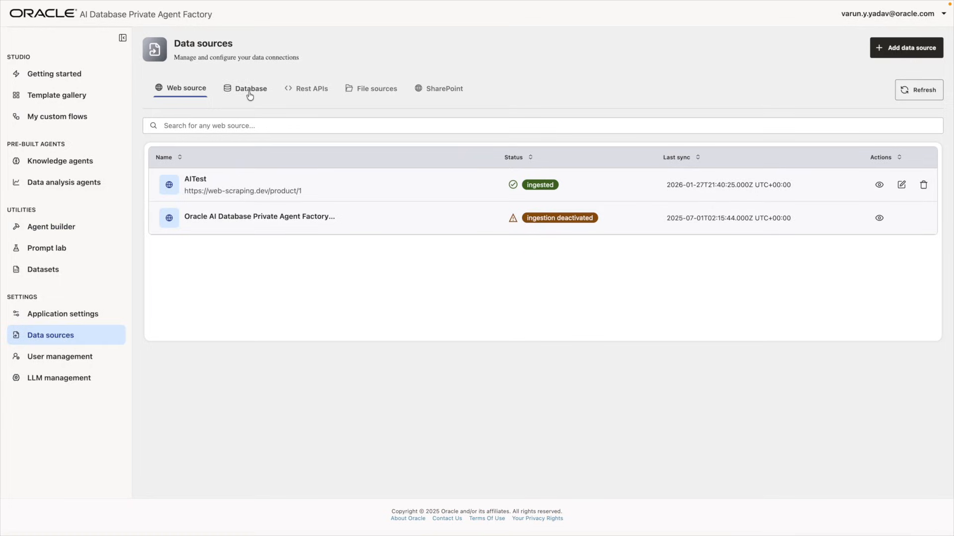
left_click(250, 94)
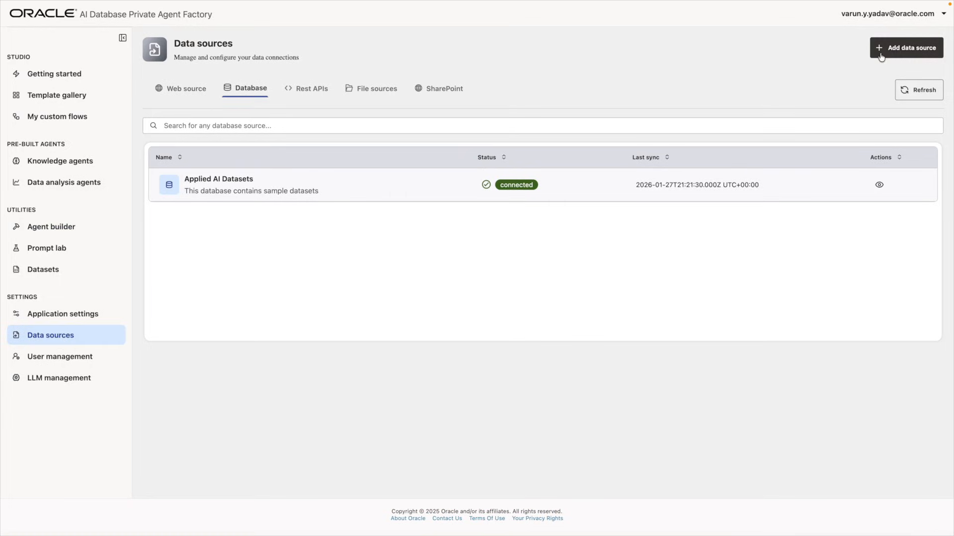
left_click(881, 55)
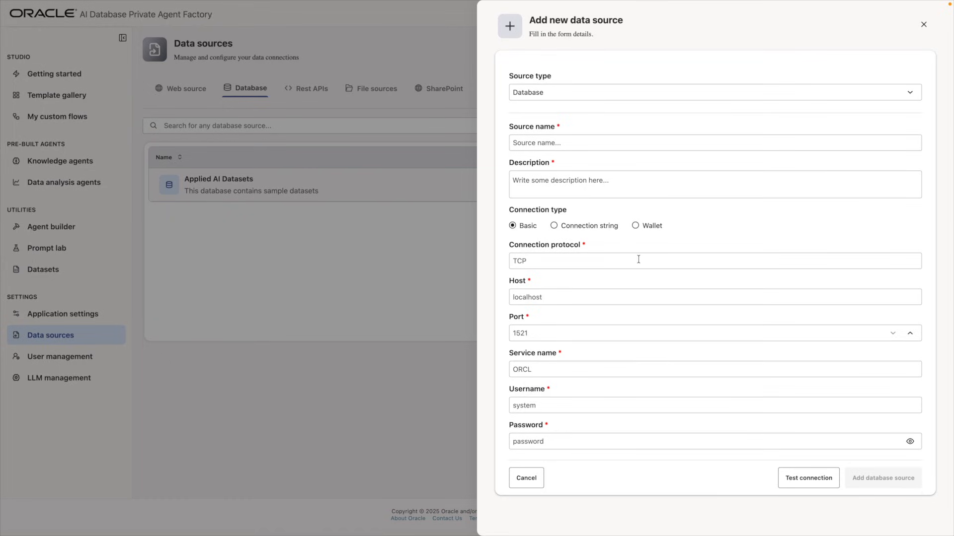
left_click(654, 226)
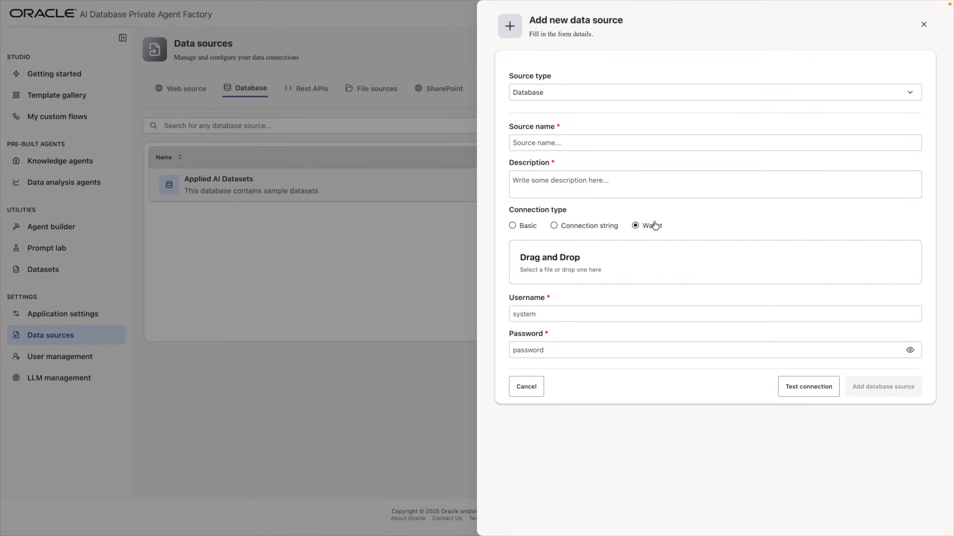
left_click(558, 229)
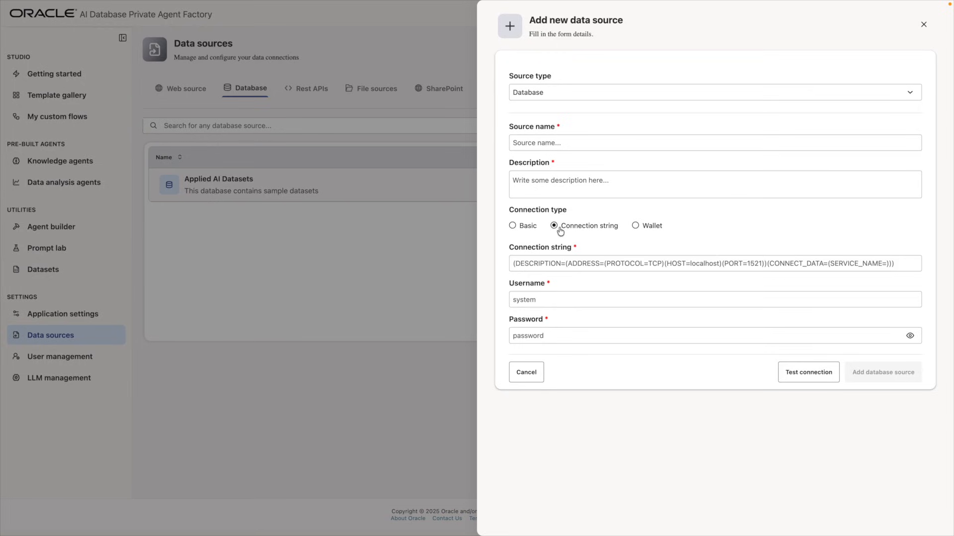
left_click(526, 229)
left_click(525, 478)
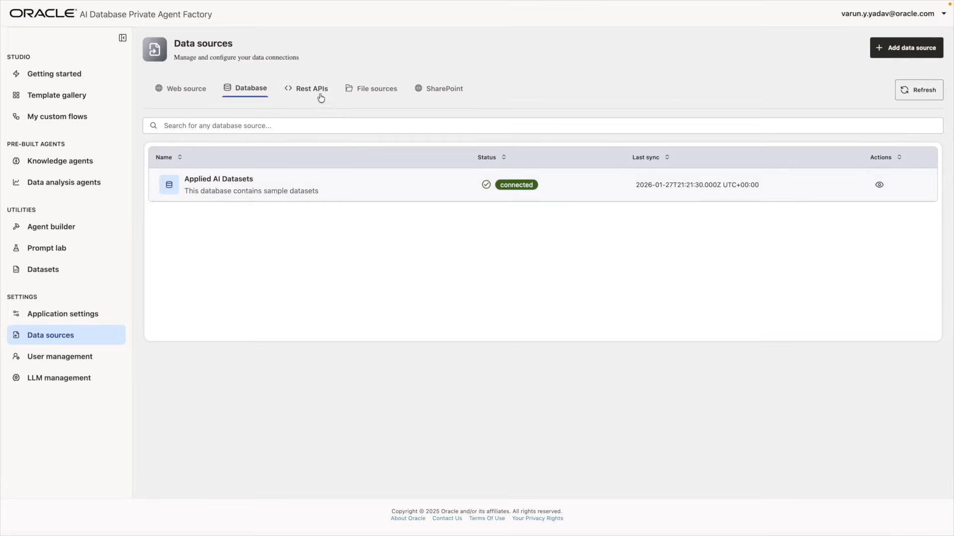
Look at the Rest APIs tab and its Add data source form
left_click(321, 98)
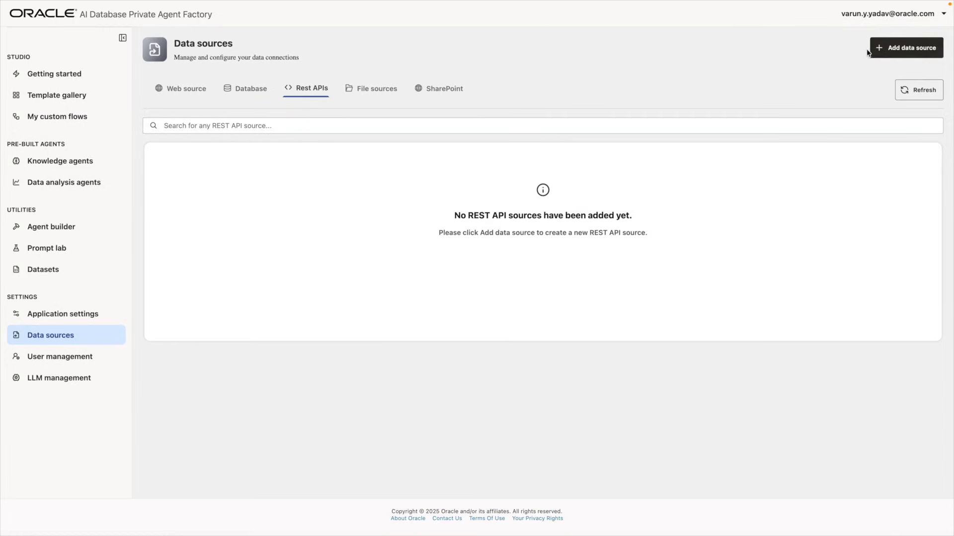
left_click(894, 48)
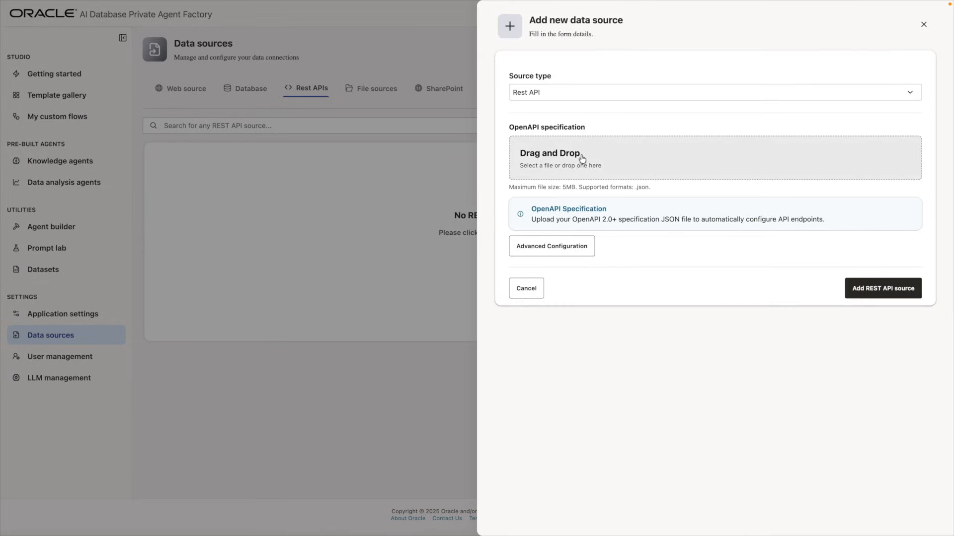
left_click_drag(505, 126, 632, 129)
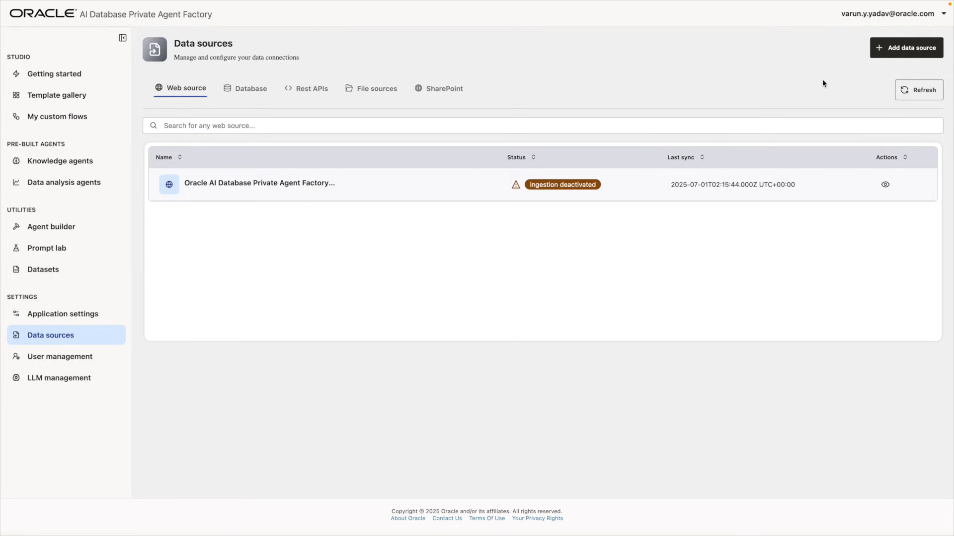
left_click(886, 58)
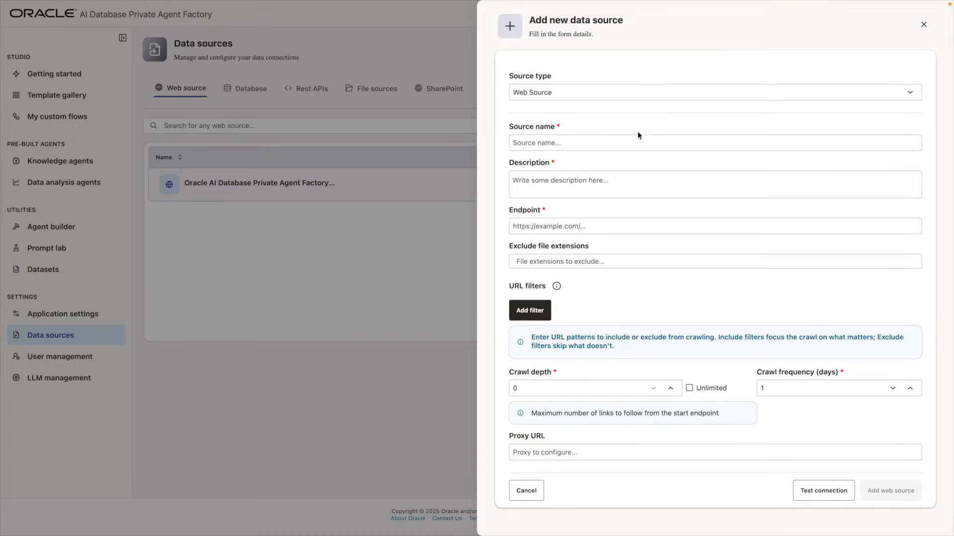
left_click(539, 148)
left_click(589, 169)
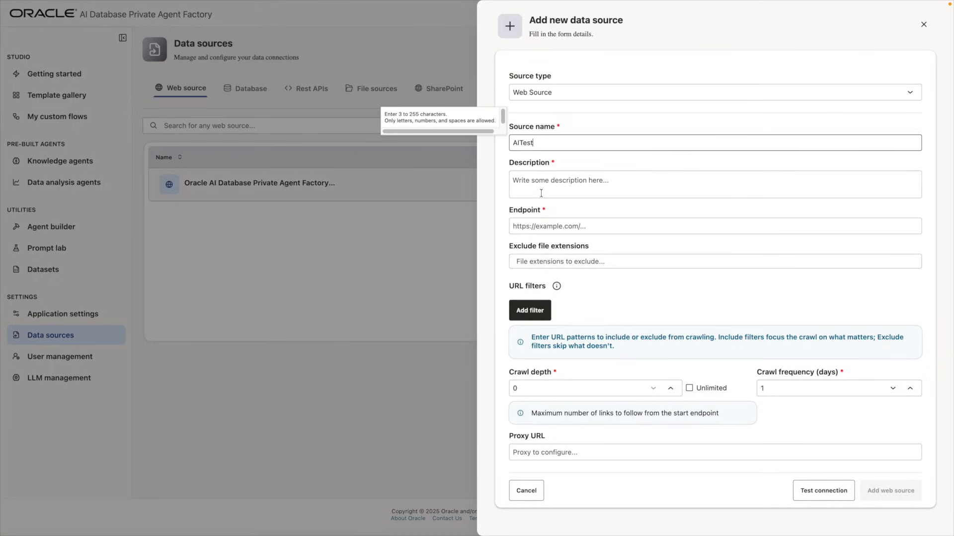
left_click(541, 193)
type("Test")
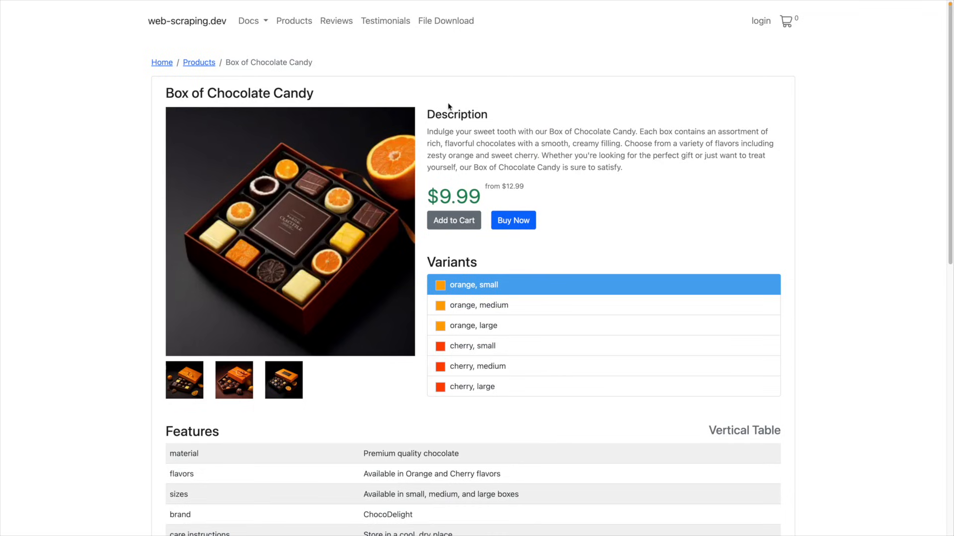
scroll(512, 291, "down", 3)
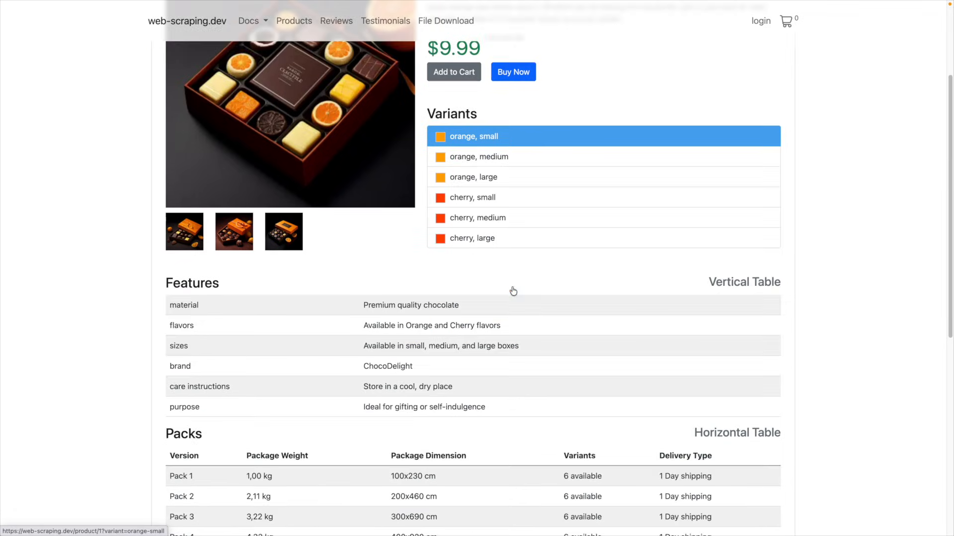
scroll(767, 372, "down", 4)
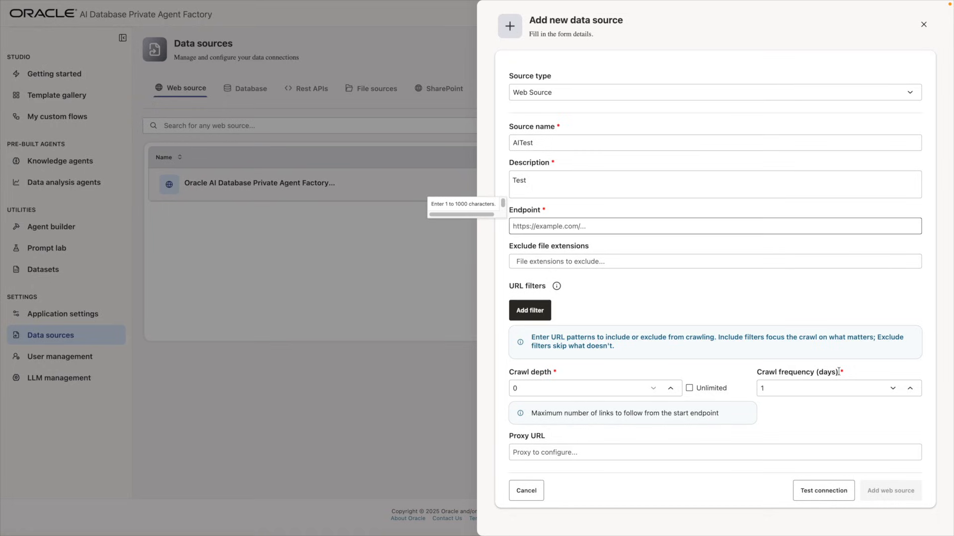
type("https://web-scraping.dev/product/1")
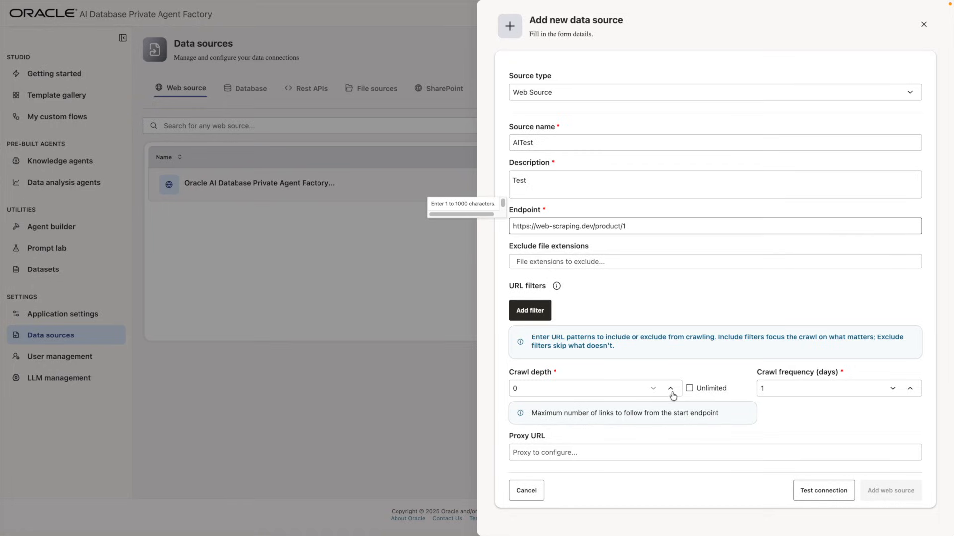
Set crawl depth to 1, test the connection, and add the web source
left_click(672, 392)
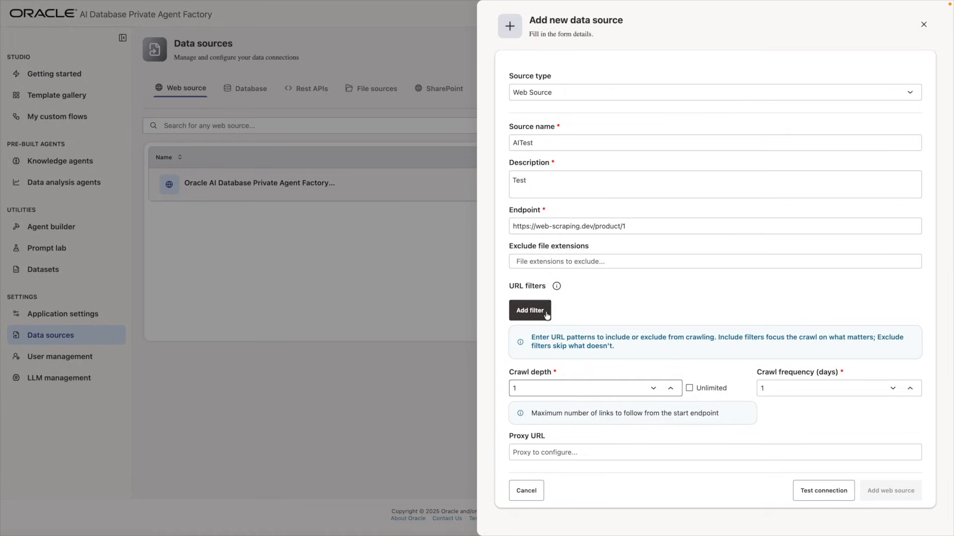
mouse_move(558, 292)
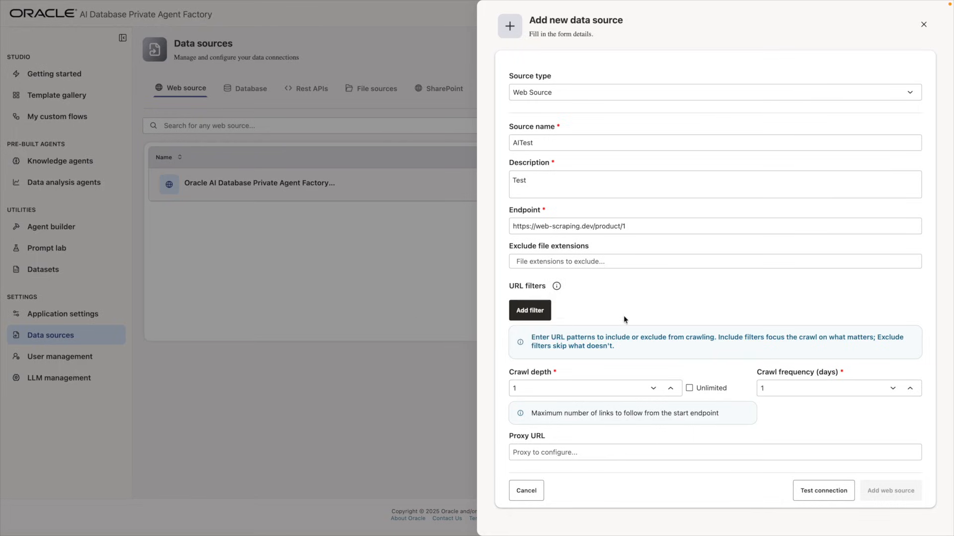
left_click(803, 491)
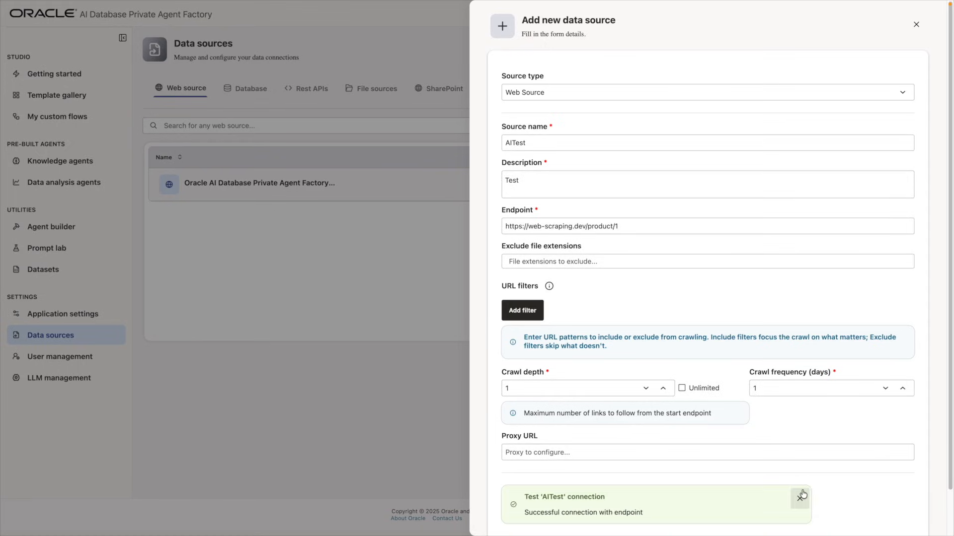
scroll(849, 489, "down", 2)
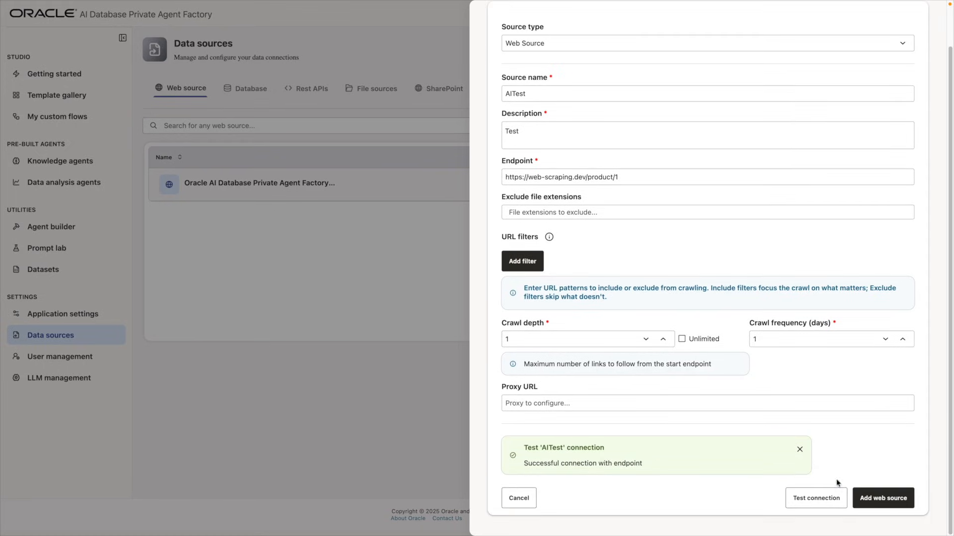
left_click(867, 500)
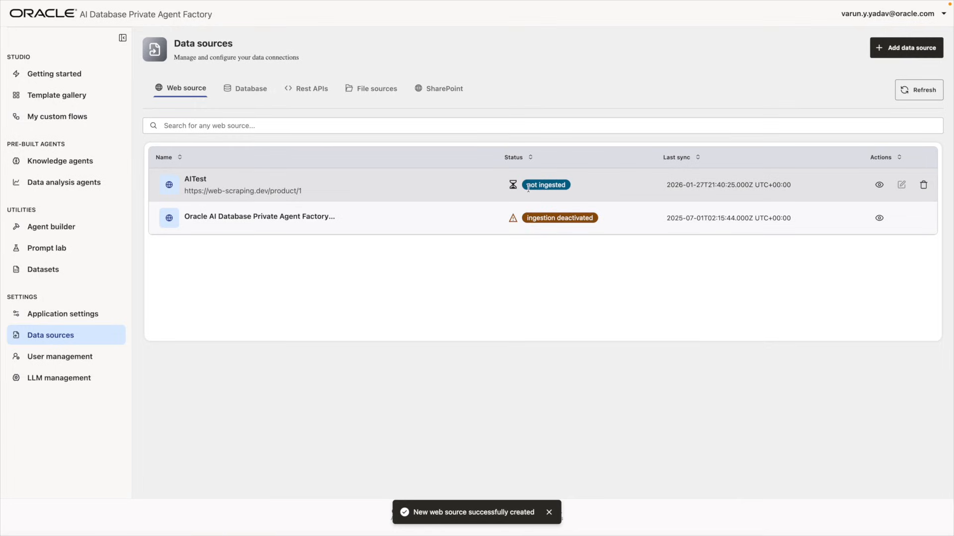
Refresh the list to update AITest's ingestion status, then show the File sources tab
left_click(905, 94)
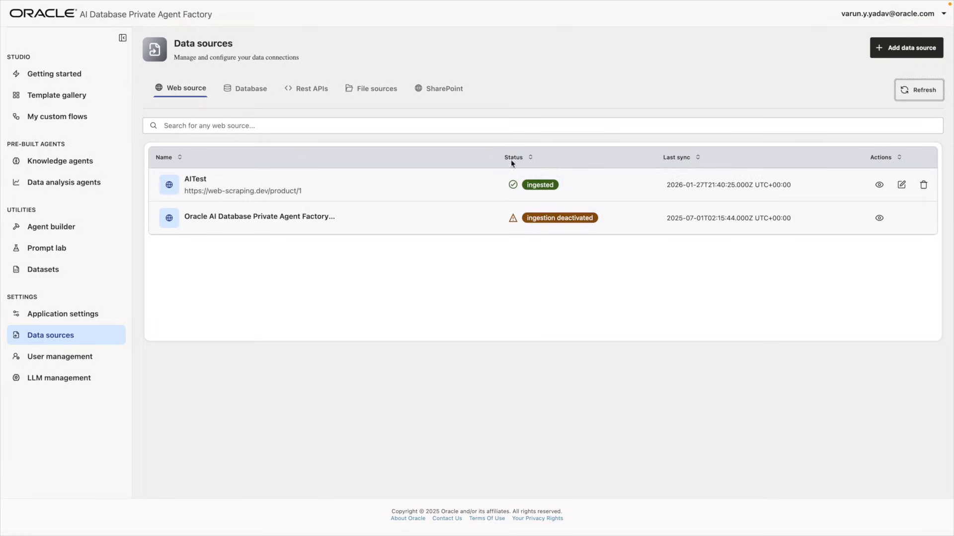
left_click(377, 91)
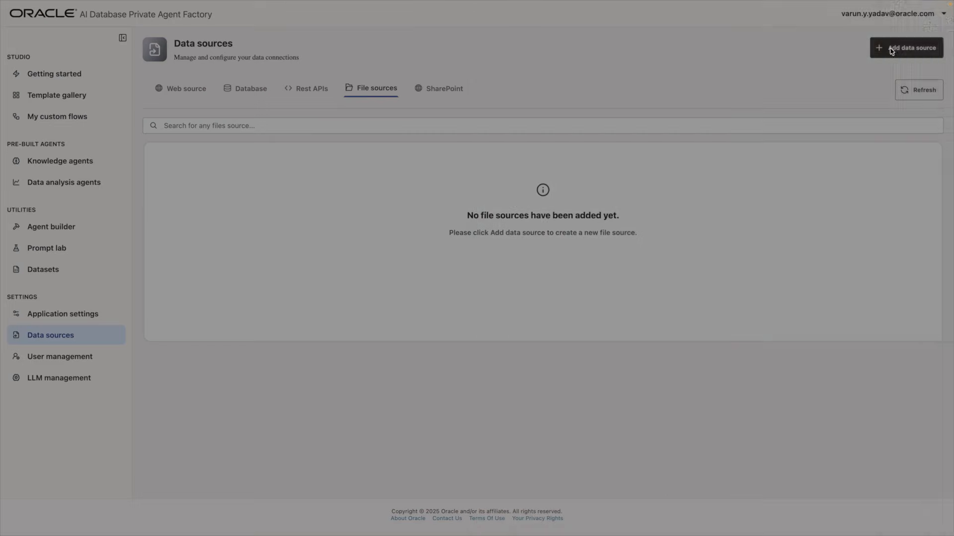
Create file source VBCS described 'Developing application using Oracle Visual Builder' with the Visual Builder PDF
left_click(889, 47)
left_click(730, 141)
type("VB")
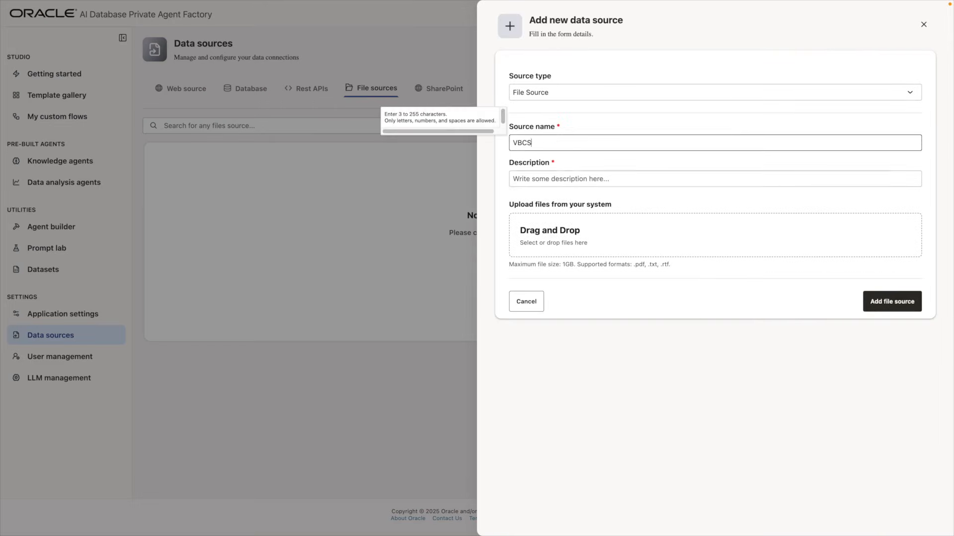
type("CS")
key("Tab")
type("Developing application using Oracle Visual Builder")
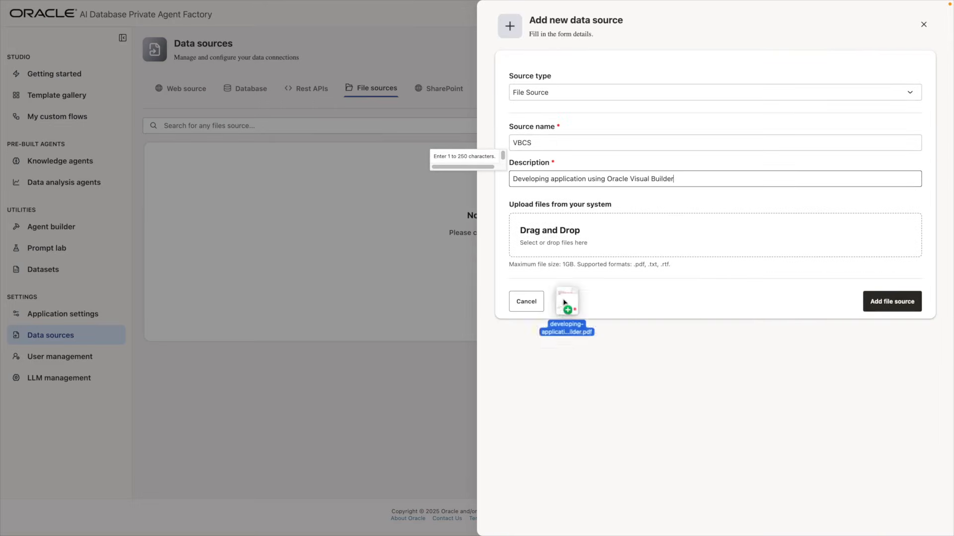
left_click_drag(599, 292, 588, 229)
left_click(893, 343)
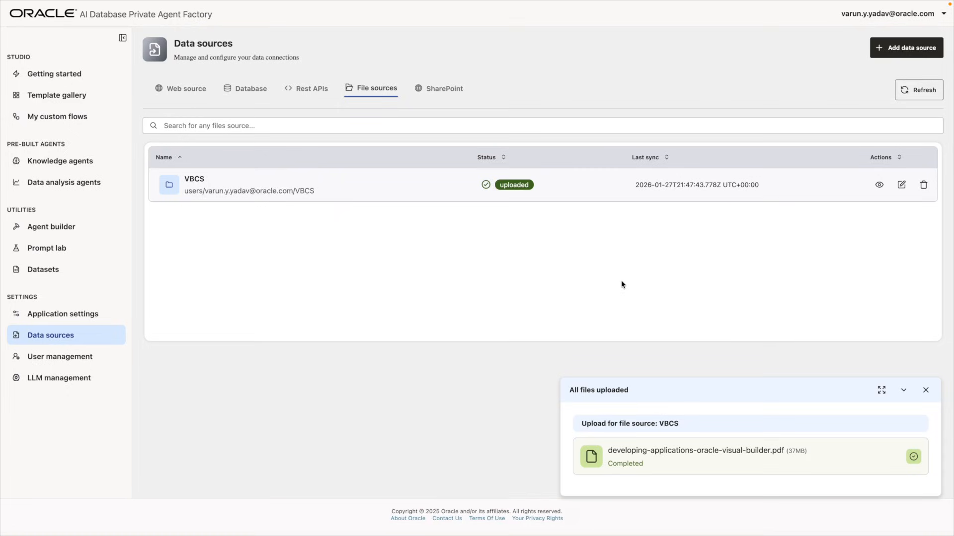
left_click(924, 393)
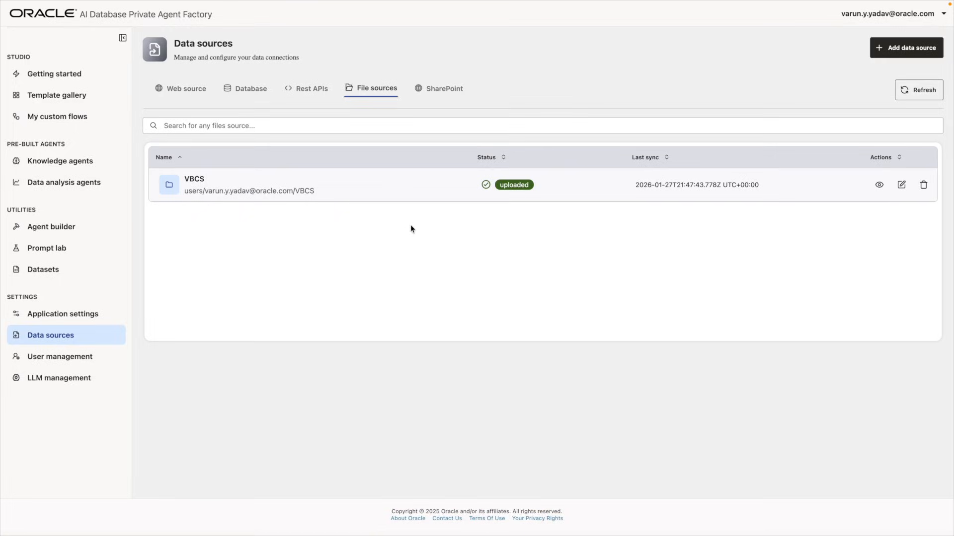
Start a new knowledge agent using AITest as its data source
left_click(75, 162)
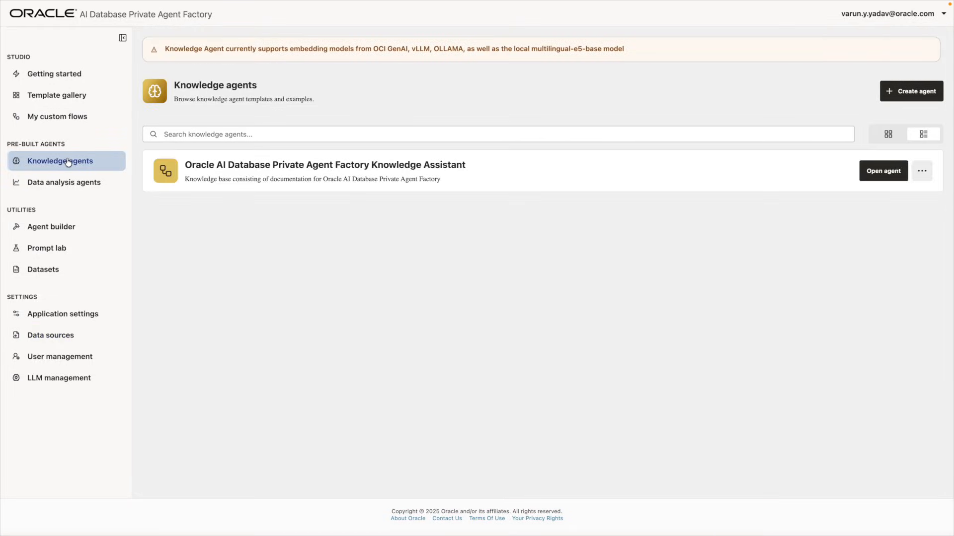
left_click(895, 94)
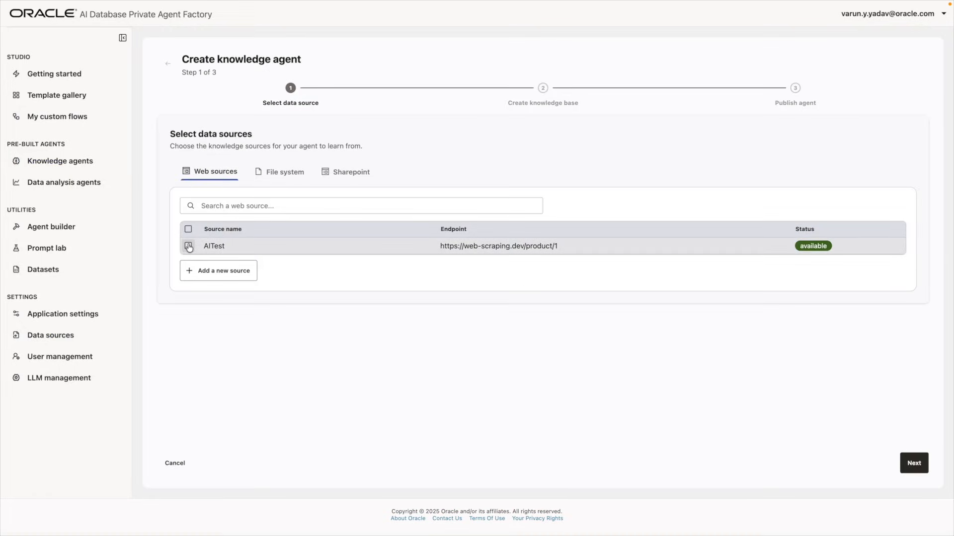
left_click(188, 245)
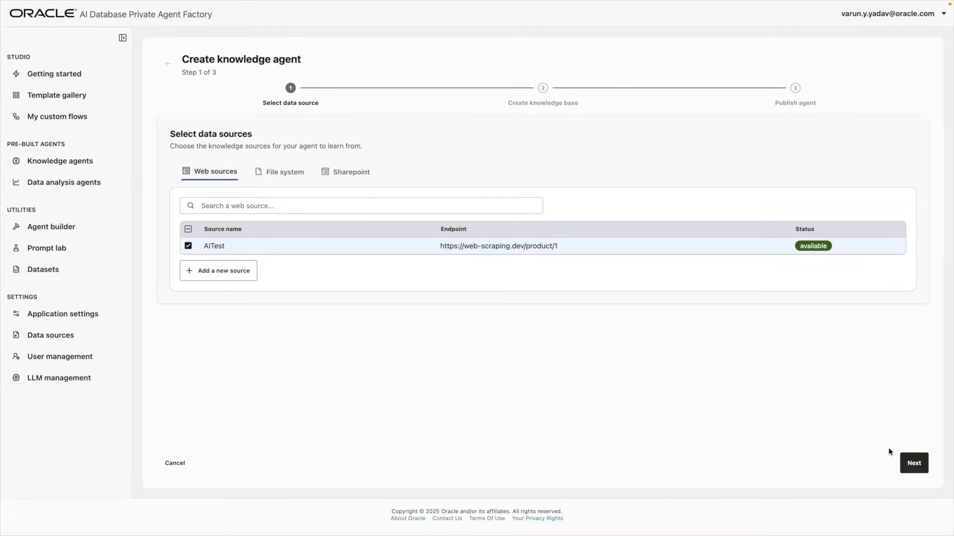
left_click(913, 462)
Name the agent Websource, describe it 'RAG for our websource', publish it, and open it
left_click(239, 295)
type("Websource")
key("Tab")
type("RAG for our websource")
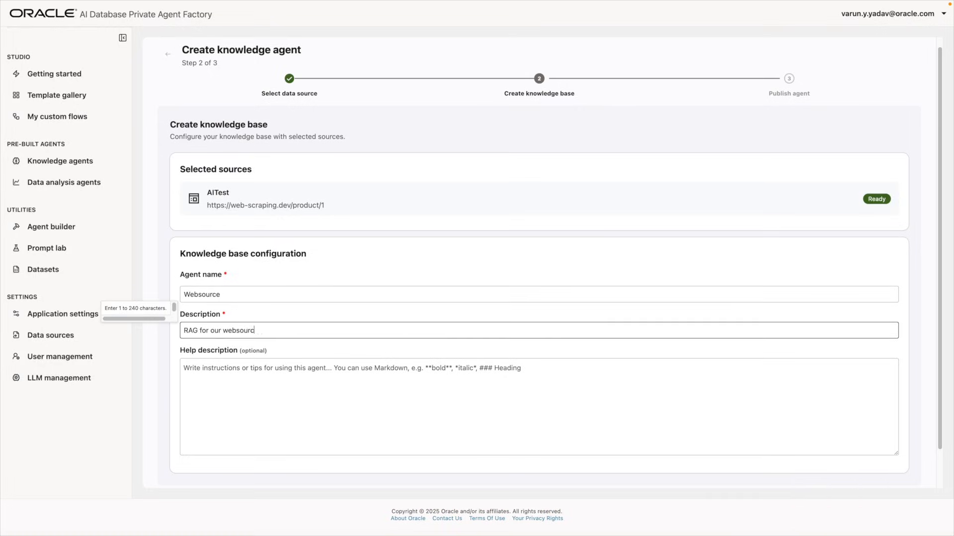
scroll(875, 413, "down", 1)
left_click(900, 462)
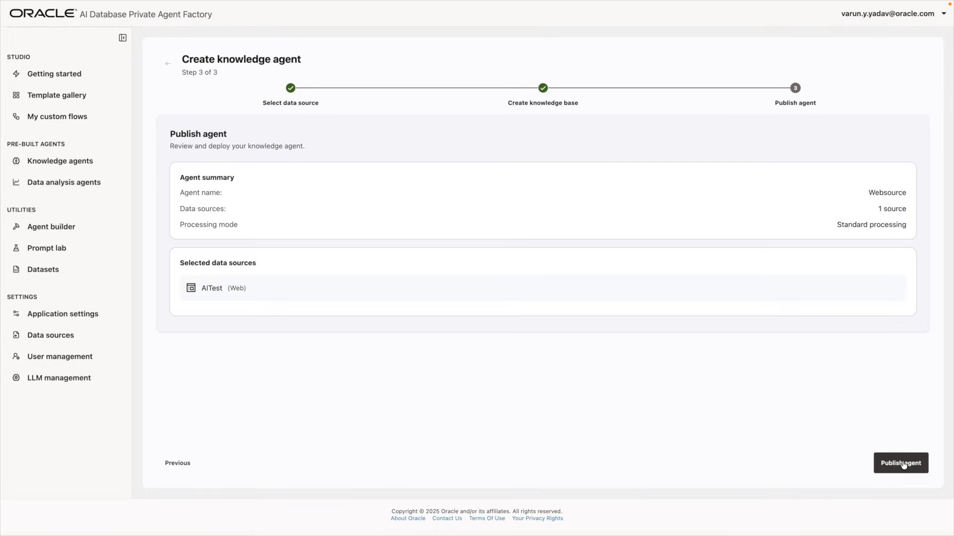
left_click(904, 466)
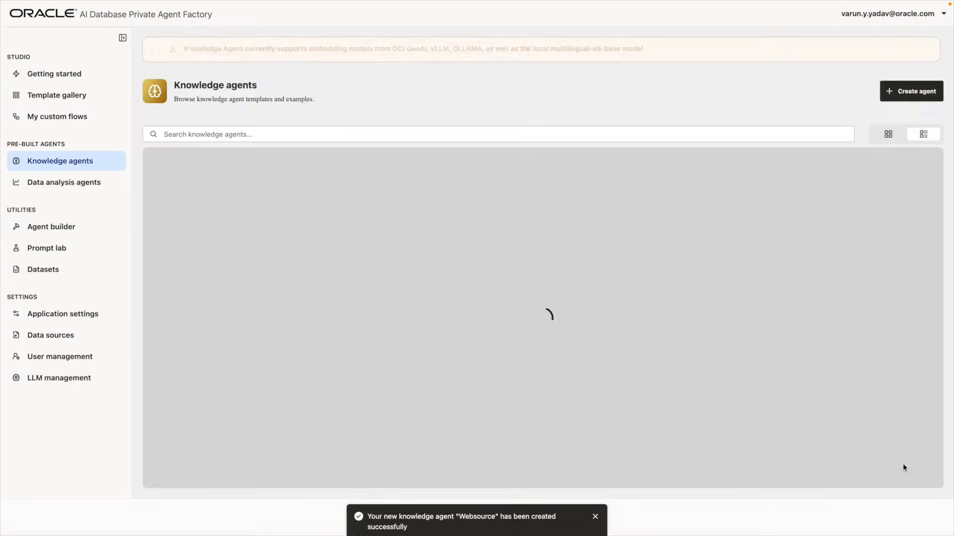
left_click(214, 160)
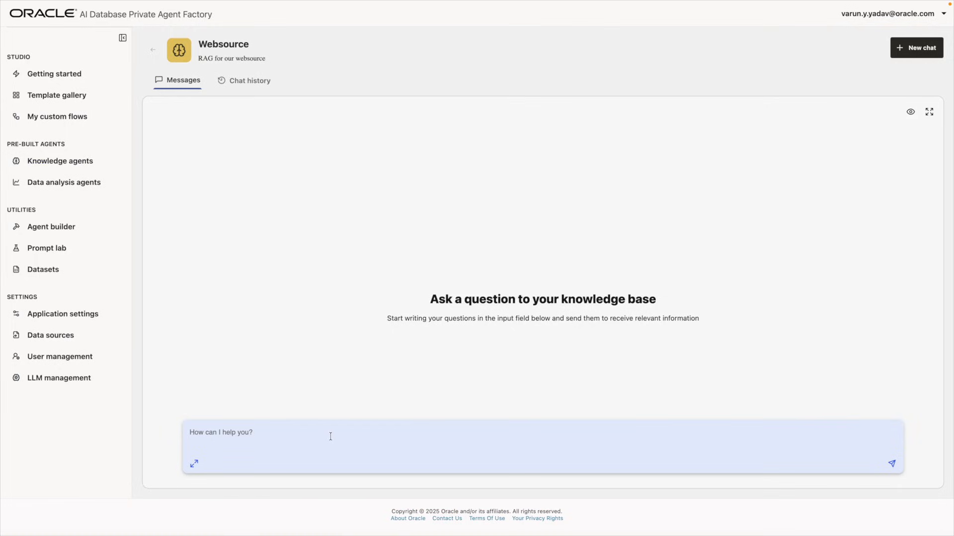
Ask Websource about the box of chocolate candy and its flavors, then return to Knowledge agents
type("can you give me detailas about box of choclate candy?")
key("Return")
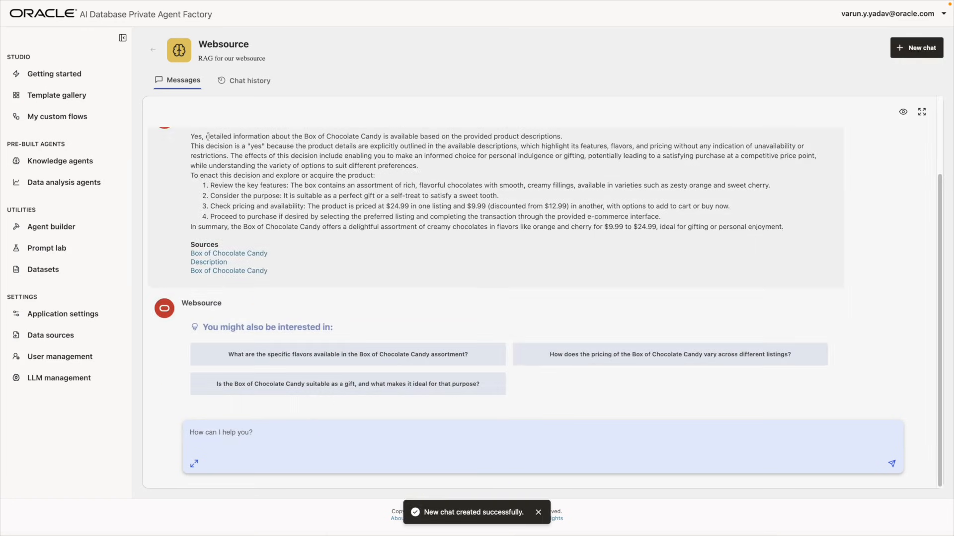
left_click_drag(278, 137, 519, 137)
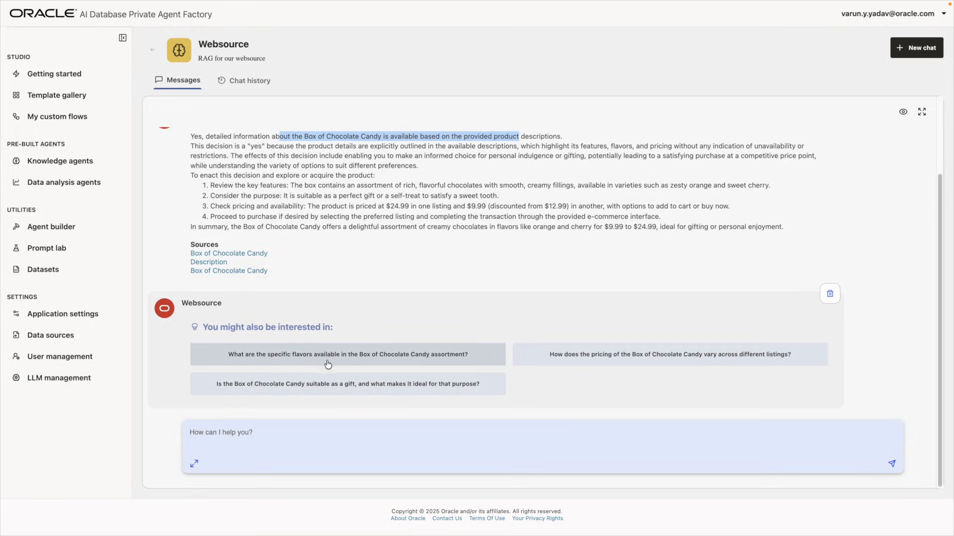
left_click(438, 364)
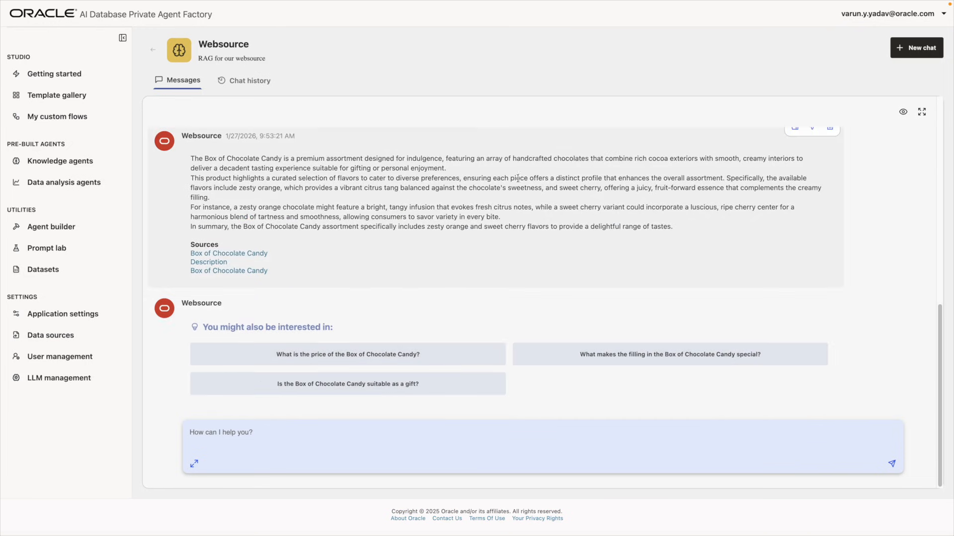
left_click_drag(328, 158, 555, 245)
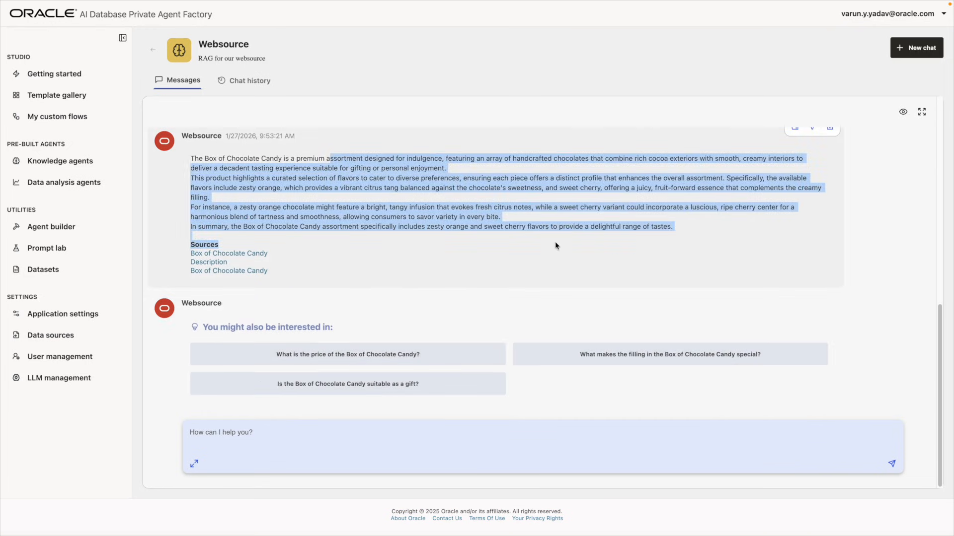
left_click(556, 243)
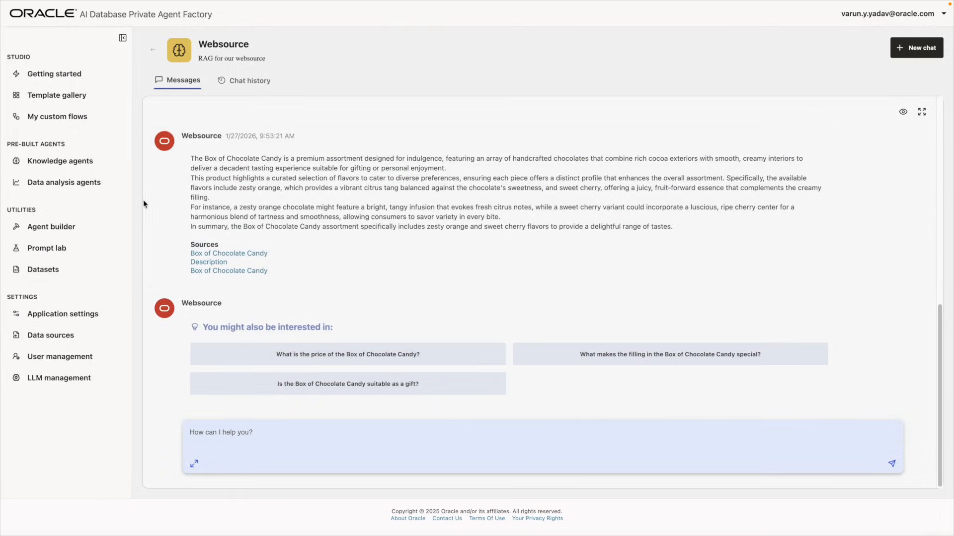
left_click(79, 161)
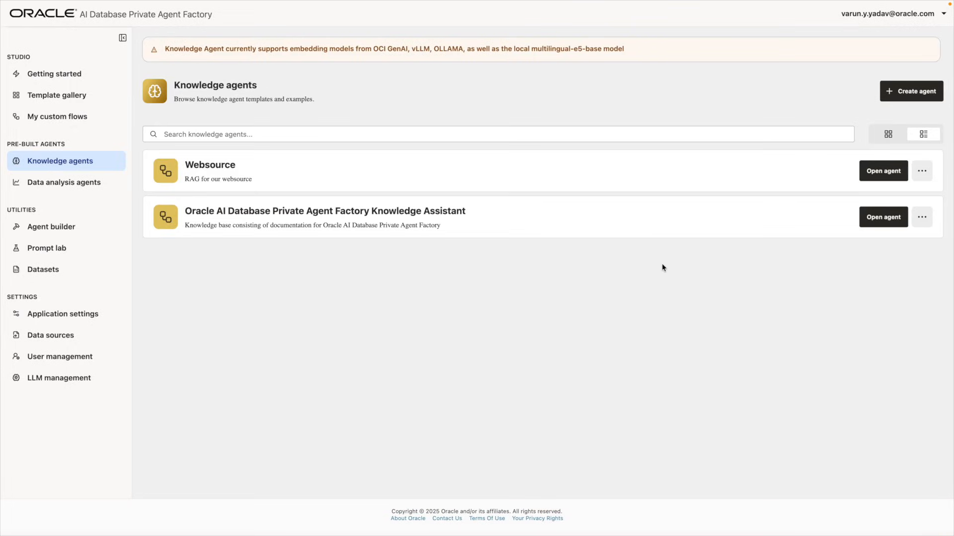
Open the Knowledge Assistant and copy the custom Knowledge Agent example question from Help
left_click(887, 219)
left_click(307, 82)
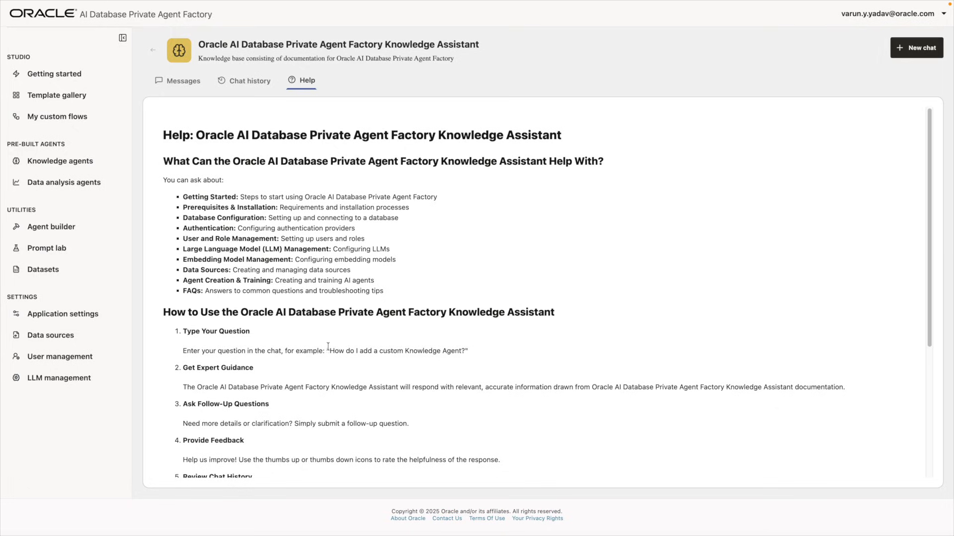
left_click_drag(330, 351, 465, 351)
key("ctrl+c")
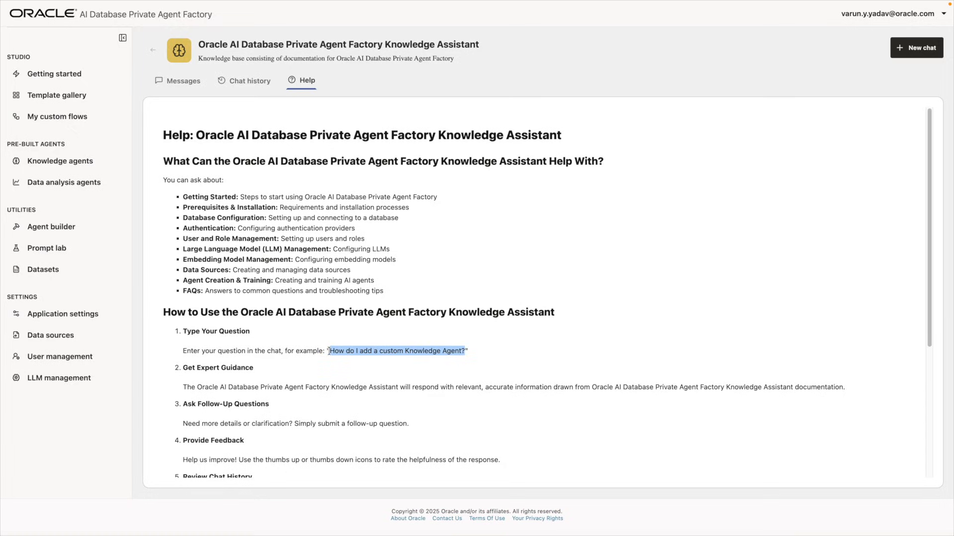
left_click(191, 85)
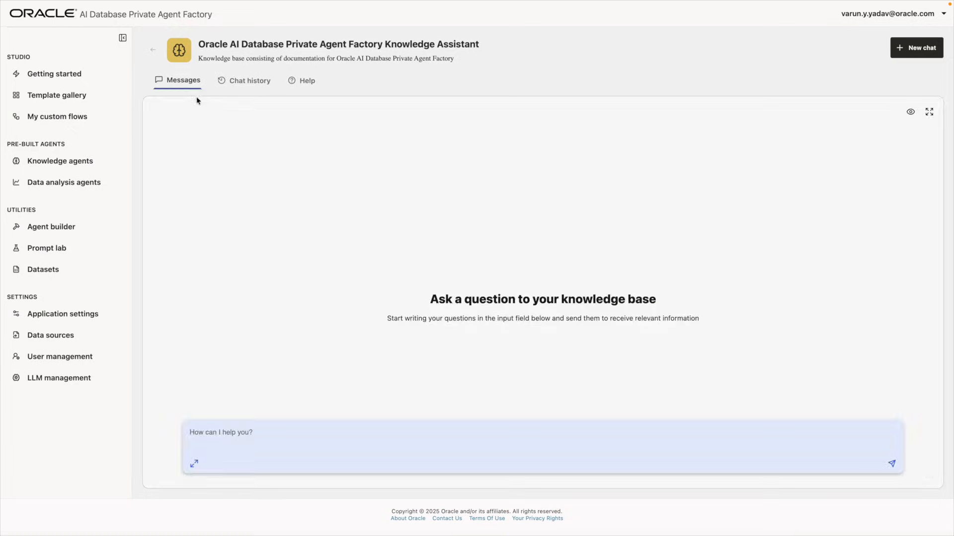
Ask 'How do I add a custom Knowledge Agent?' and open the cited Create a Knowledge Agent source
key("ctrl+v")
key("Return")
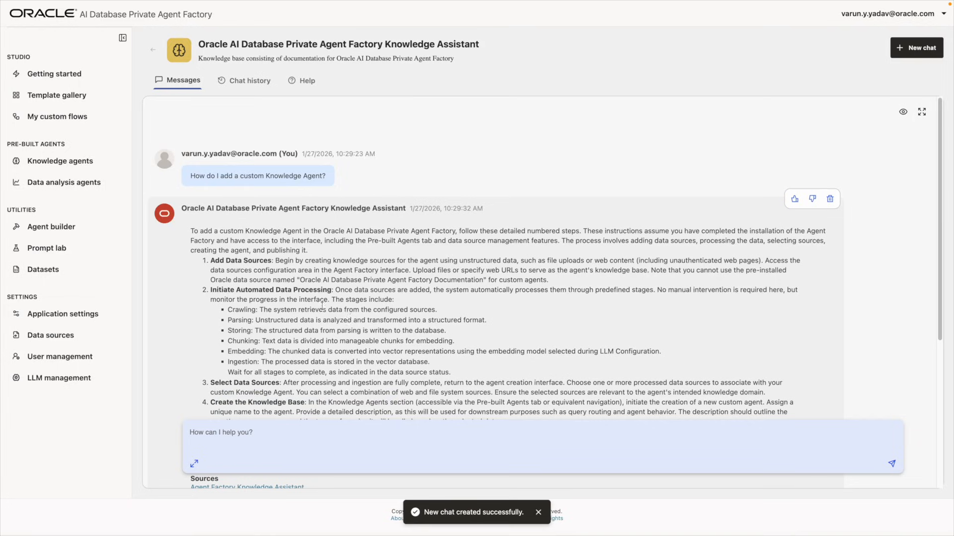
scroll(331, 309, "down", 5)
scroll(311, 288, "up", 2)
scroll(310, 285, "up", 3)
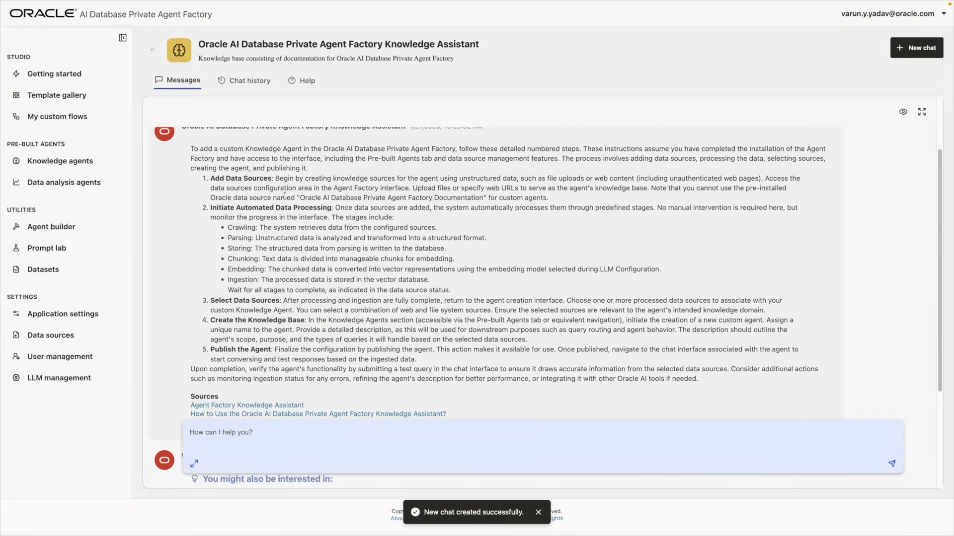
scroll(292, 216, "down", 1)
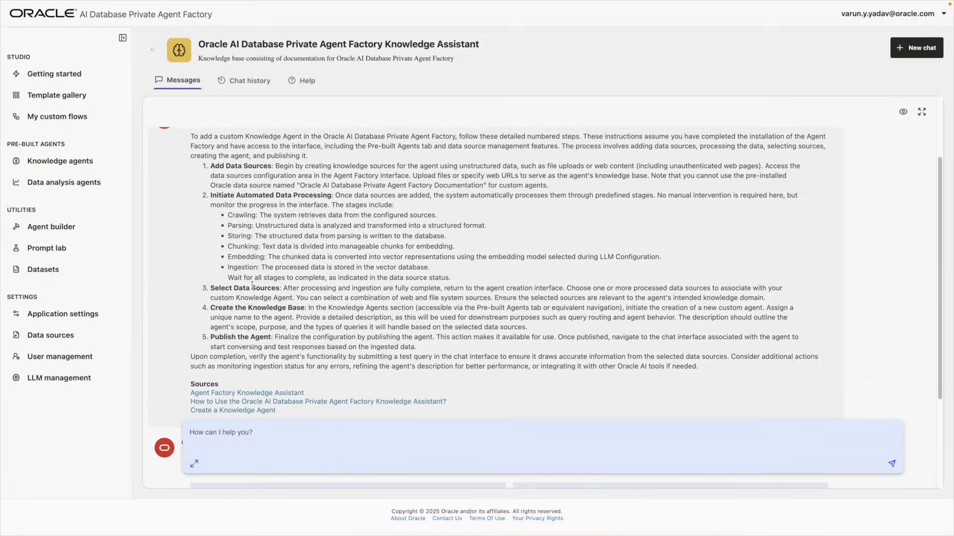
scroll(252, 286, "down", 1)
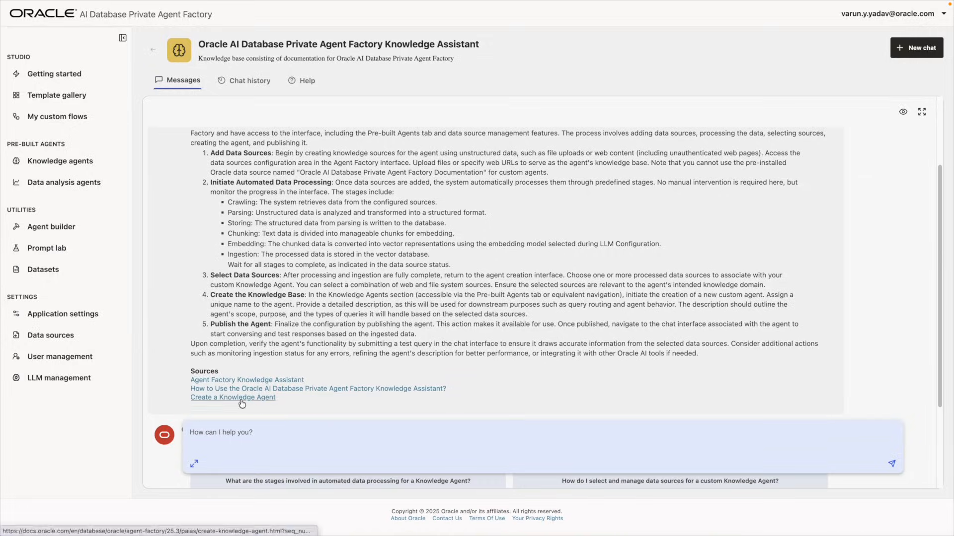
left_click(240, 399)
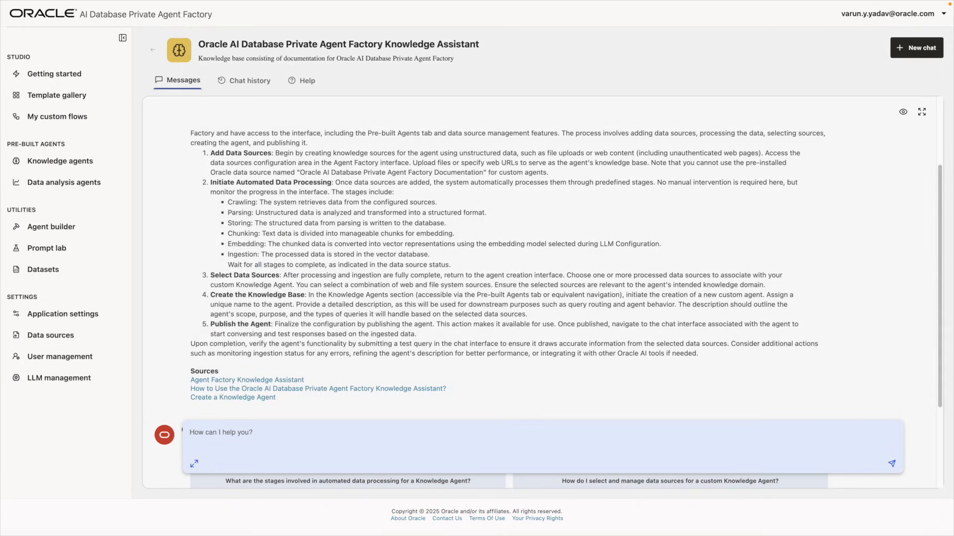
Expand the Utilities, Data Source Configuration and Application Settings entries in the Help Center contents
scroll(473, 231, "down", 1)
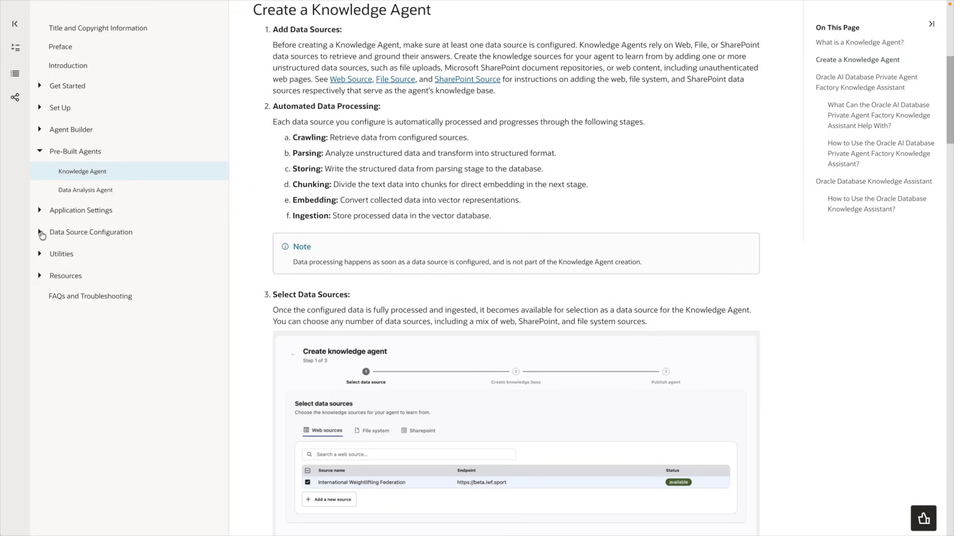
left_click(39, 259)
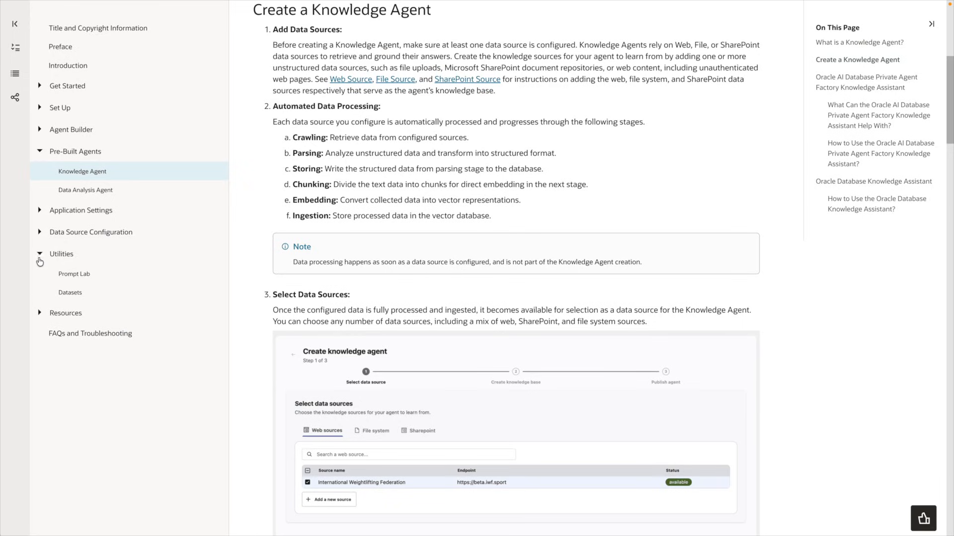
left_click(40, 233)
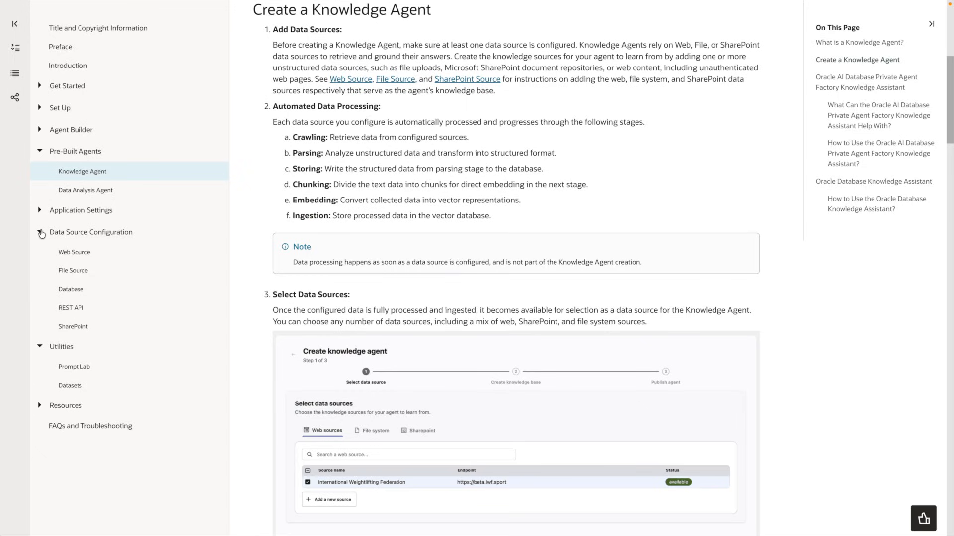
left_click(40, 211)
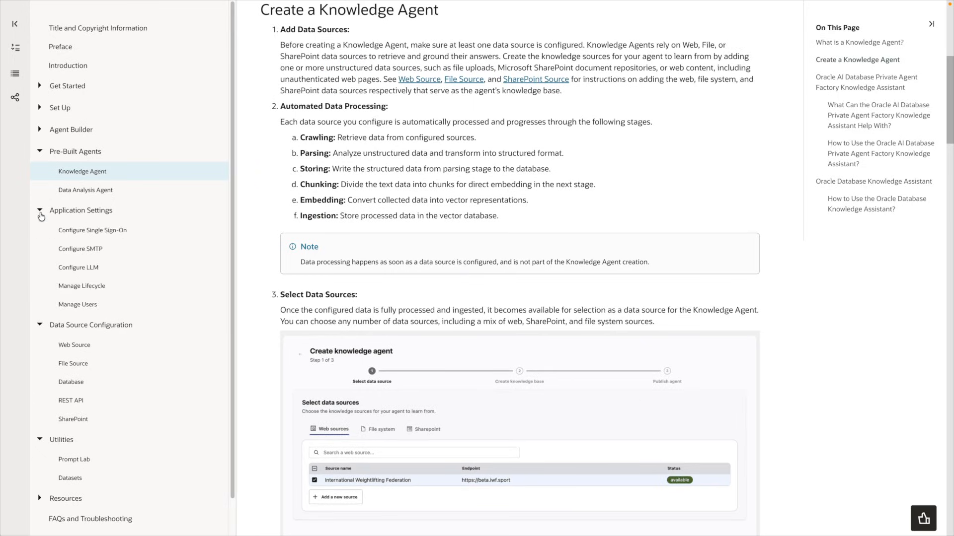